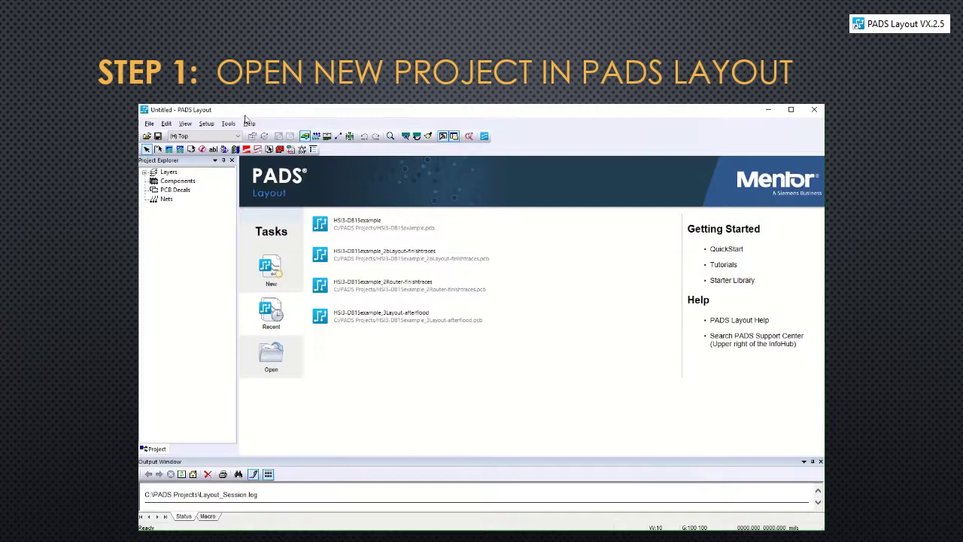
Create a new blank default.pcb design from the System Default Start-up File
click(149, 123)
click(160, 134)
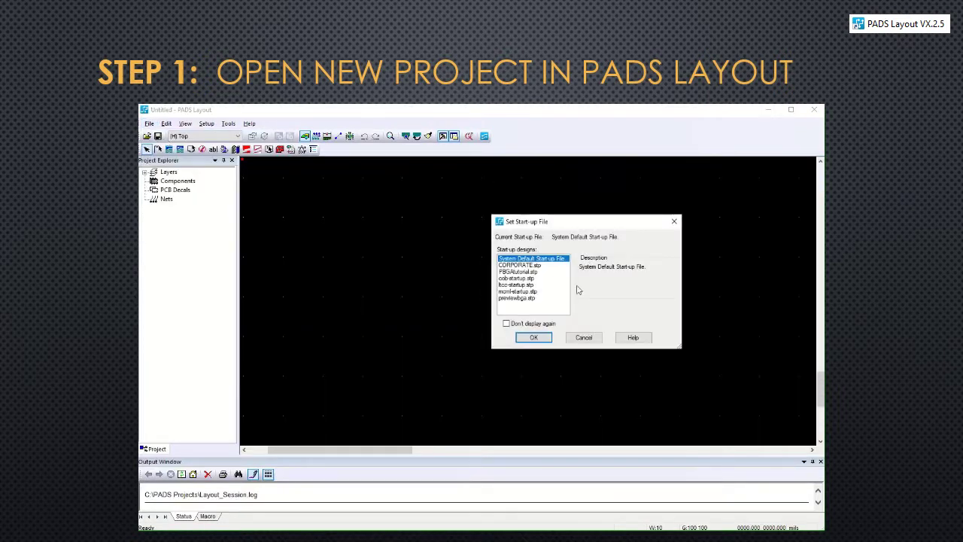
click(534, 337)
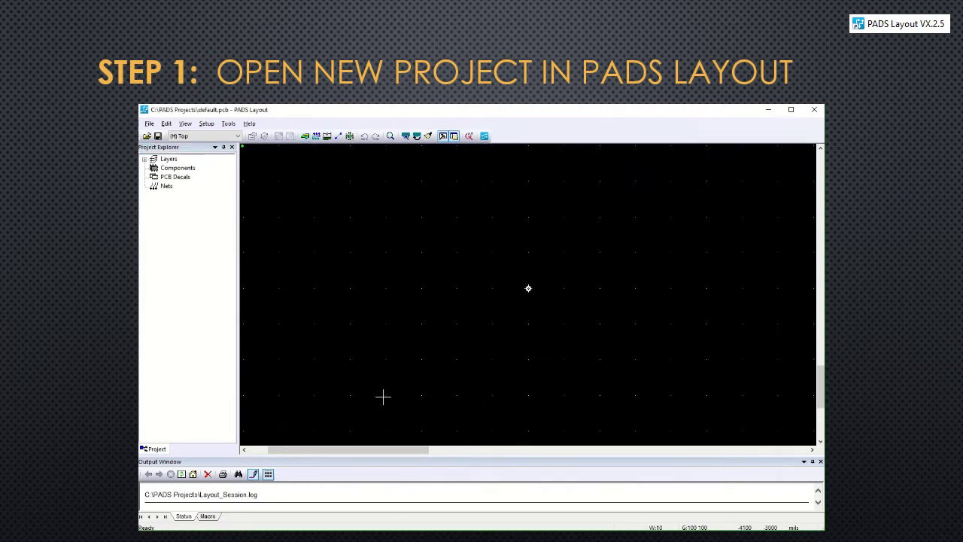
scroll(382, 397, down, 2)
scroll(383, 397, up, 1)
scroll(383, 397, up, 6)
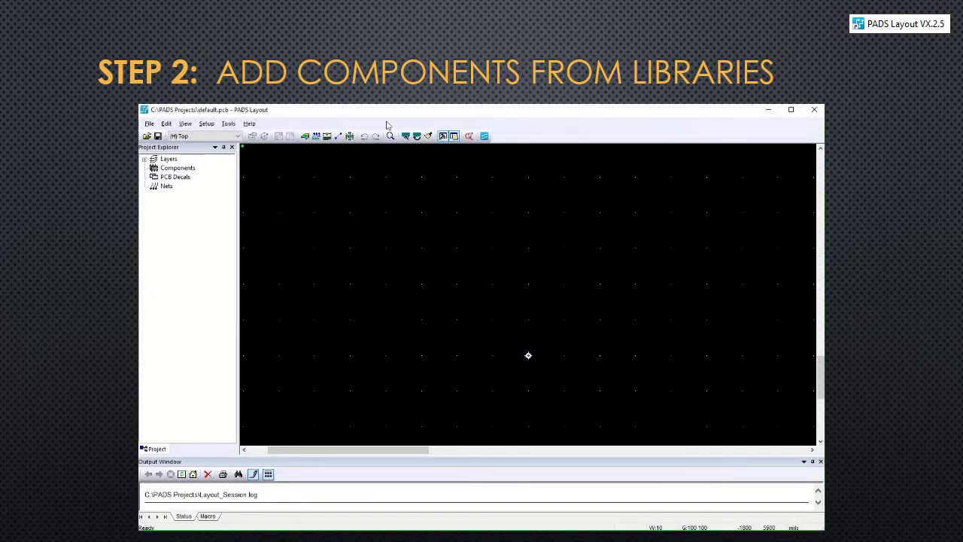
Enable ECO mode and begin adding a part from the libraries
click(339, 136)
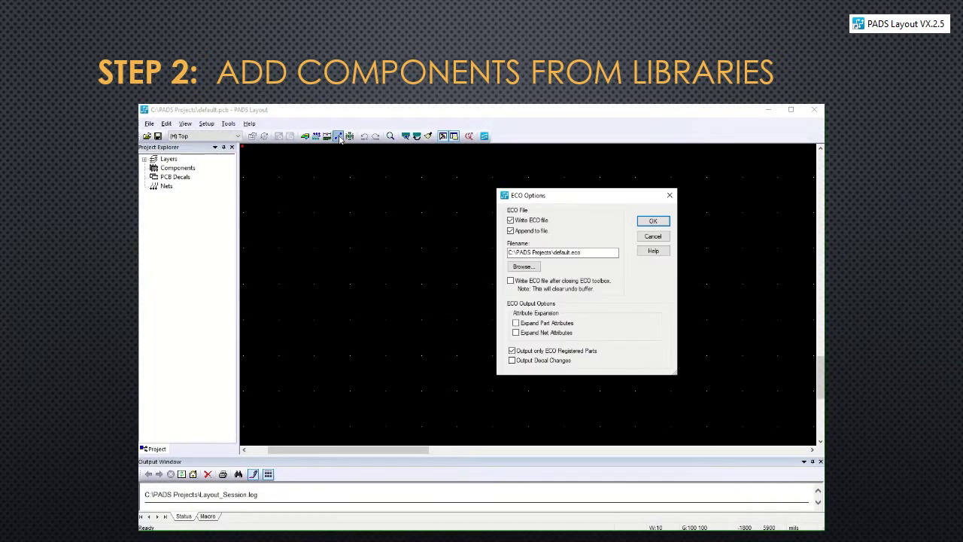
click(662, 219)
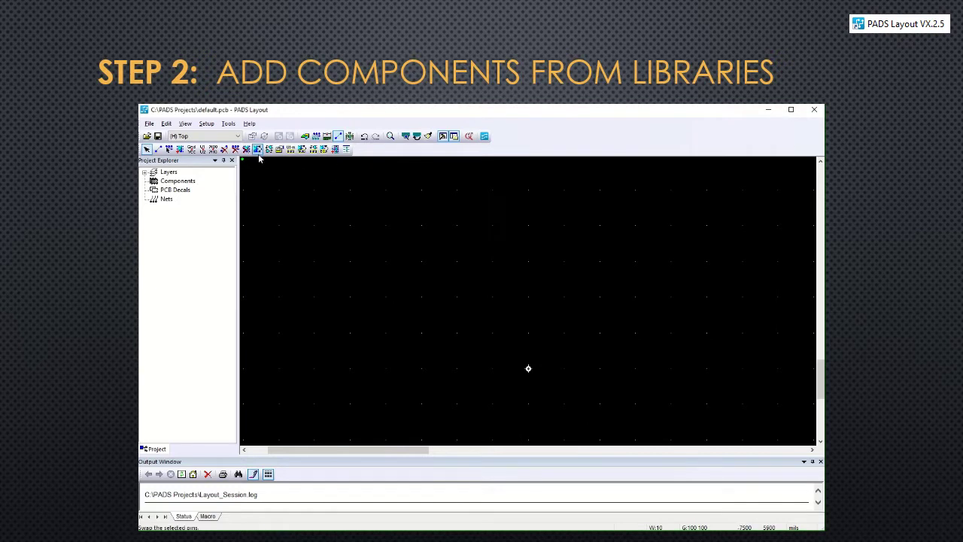
click(181, 149)
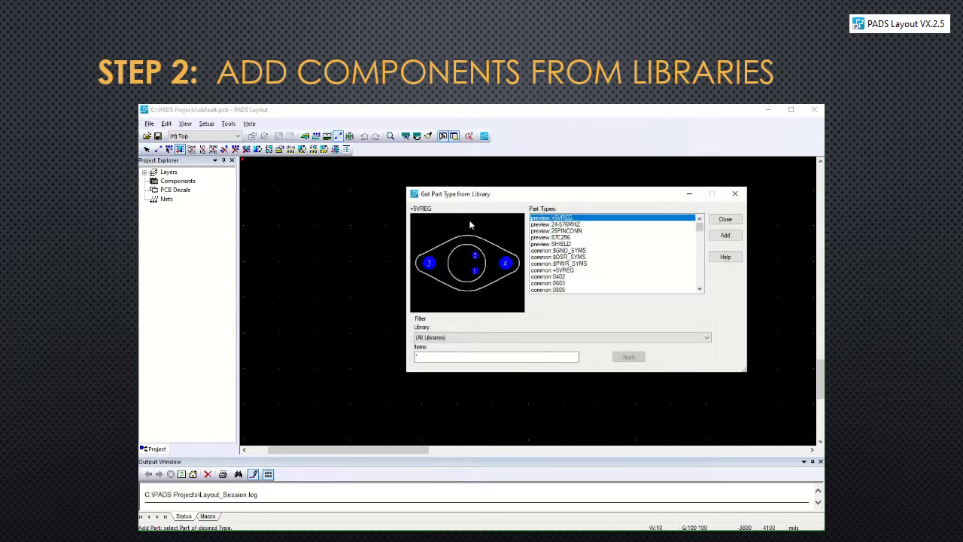
drag(517, 198, 491, 210)
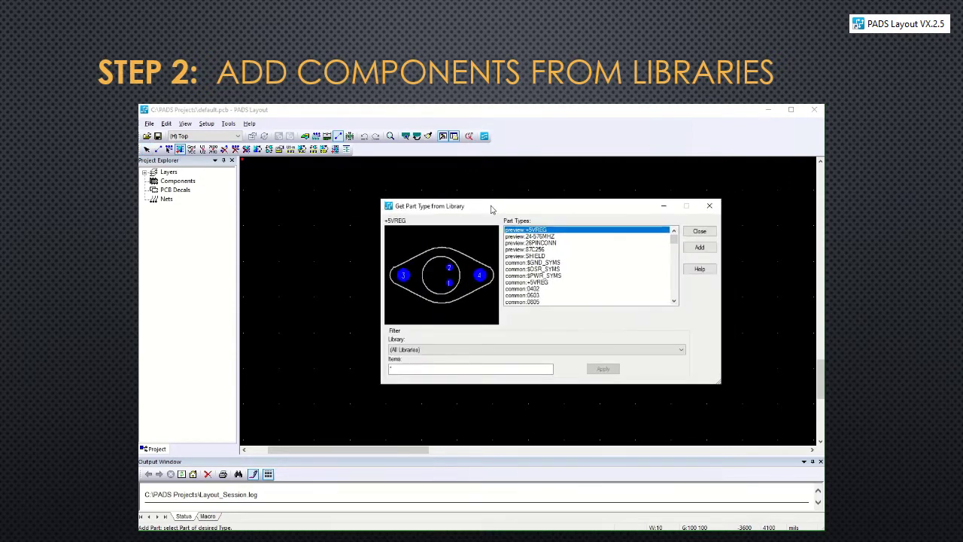
Filter parts by RES*, add misc:RES-1/4W and place it as R1 left of the origin
click(426, 370)
text(RES)
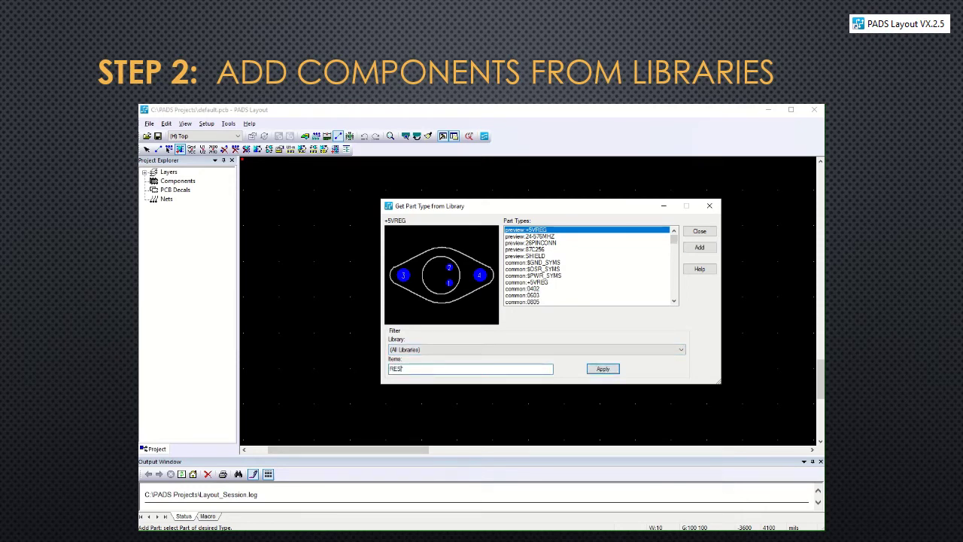
text(*)
click(603, 369)
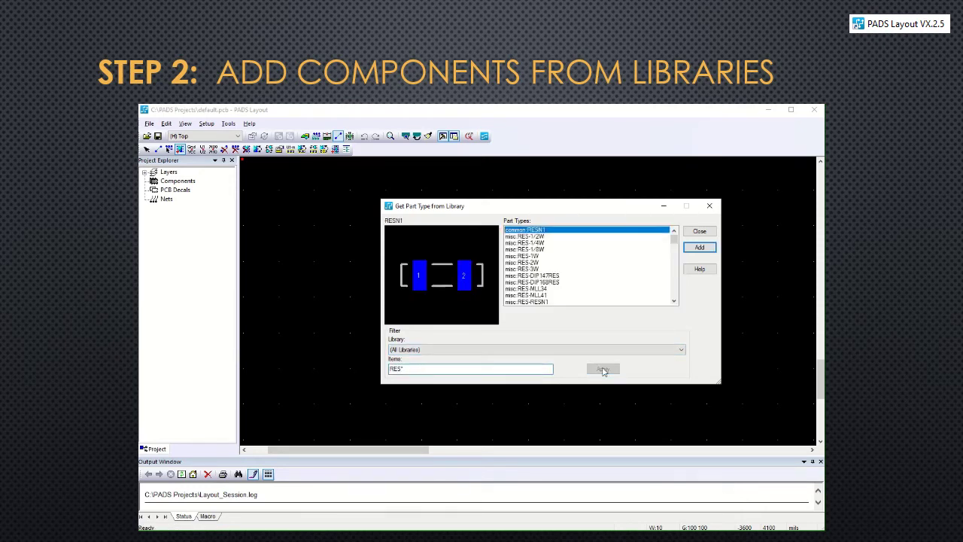
click(548, 243)
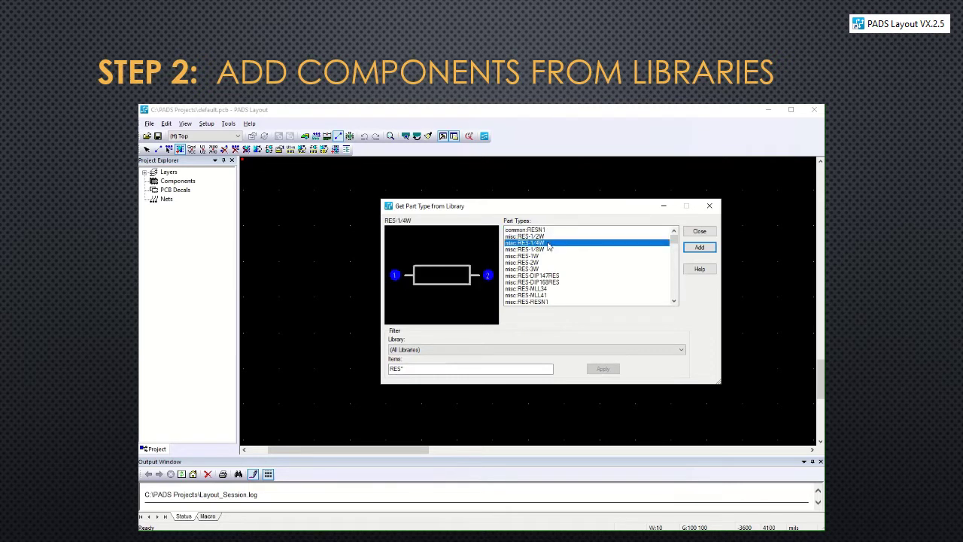
click(699, 246)
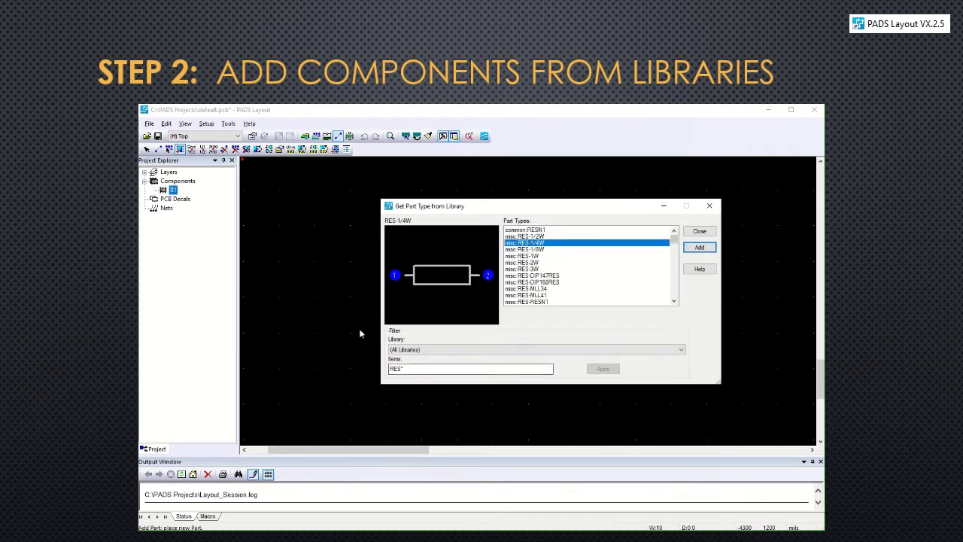
click(322, 292)
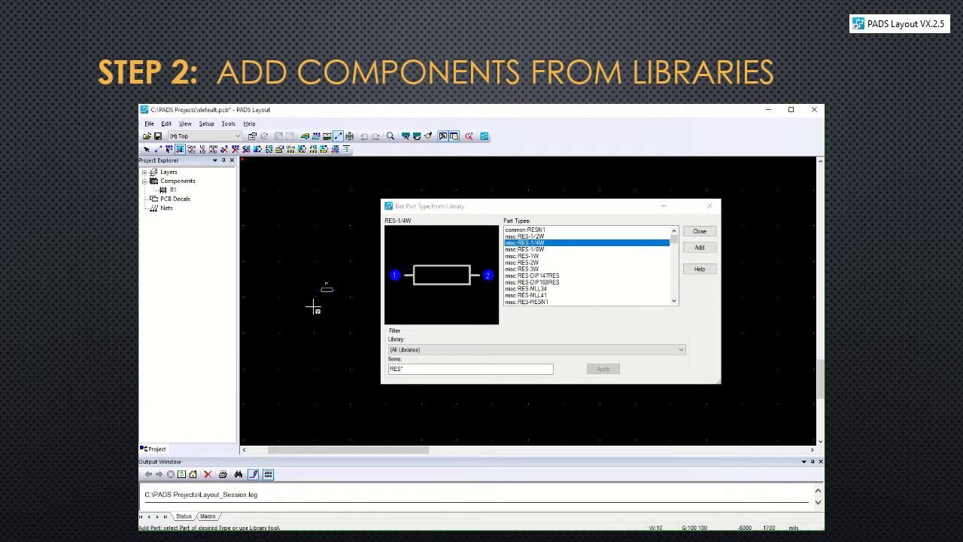
click(421, 368)
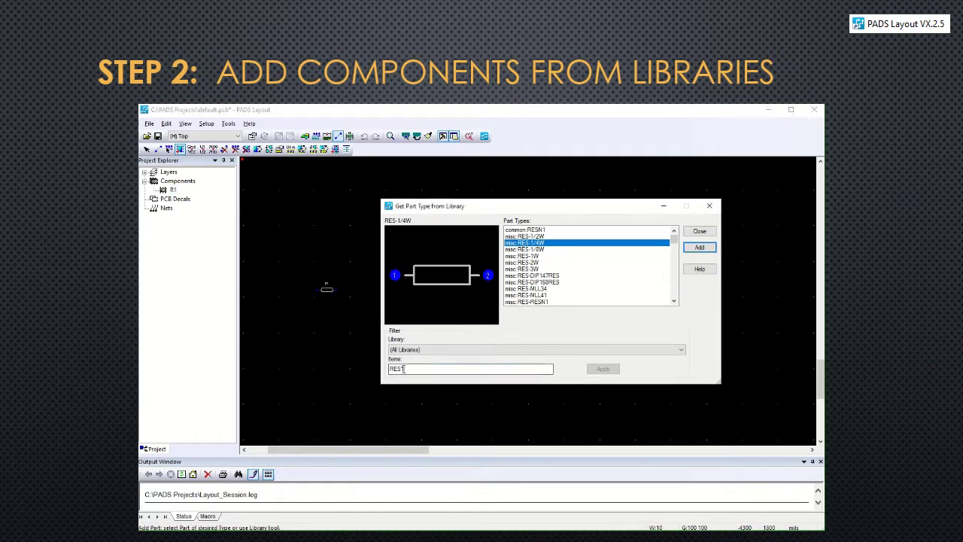
Filter by CAP, add a CAP-CC06 capacitor and place it as C1 below R1
double_click(421, 367)
text(CAP)
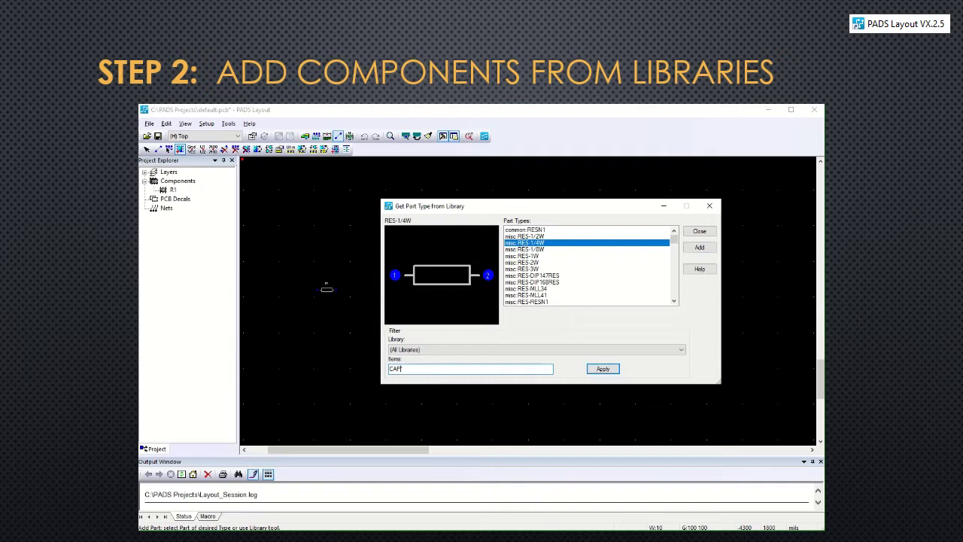
click(602, 372)
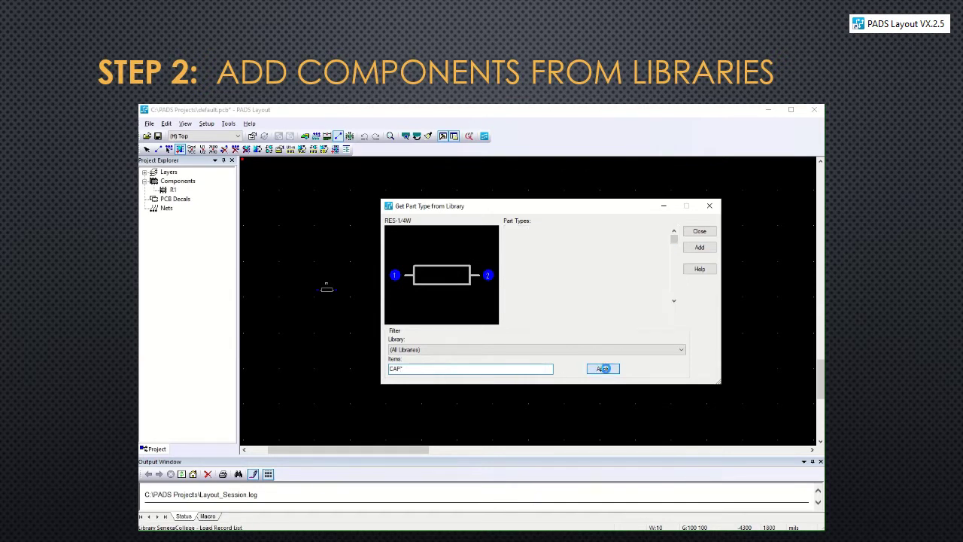
click(545, 276)
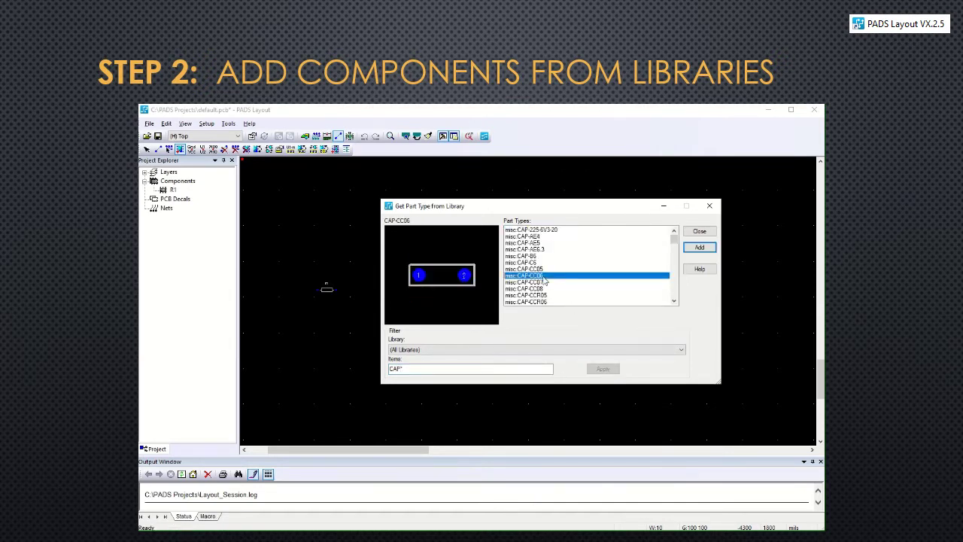
click(687, 251)
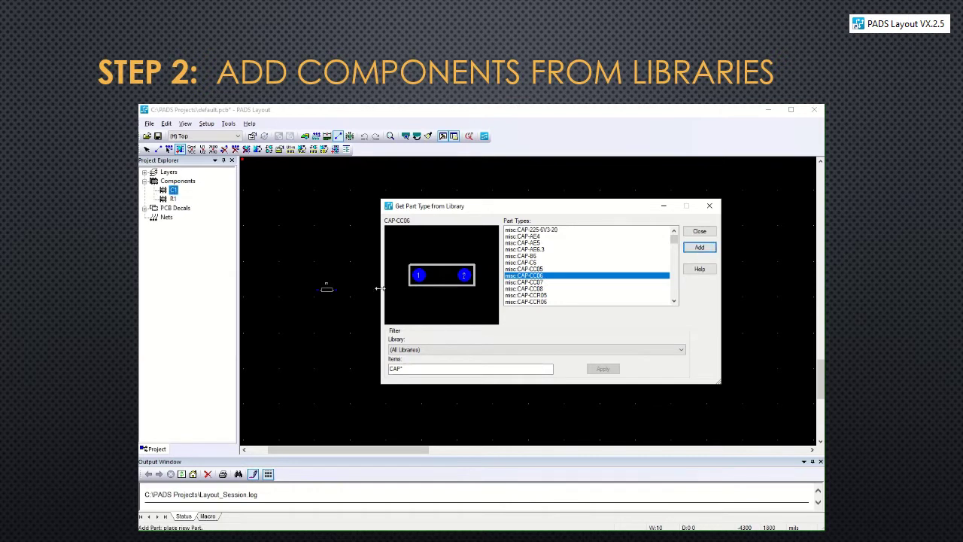
click(322, 307)
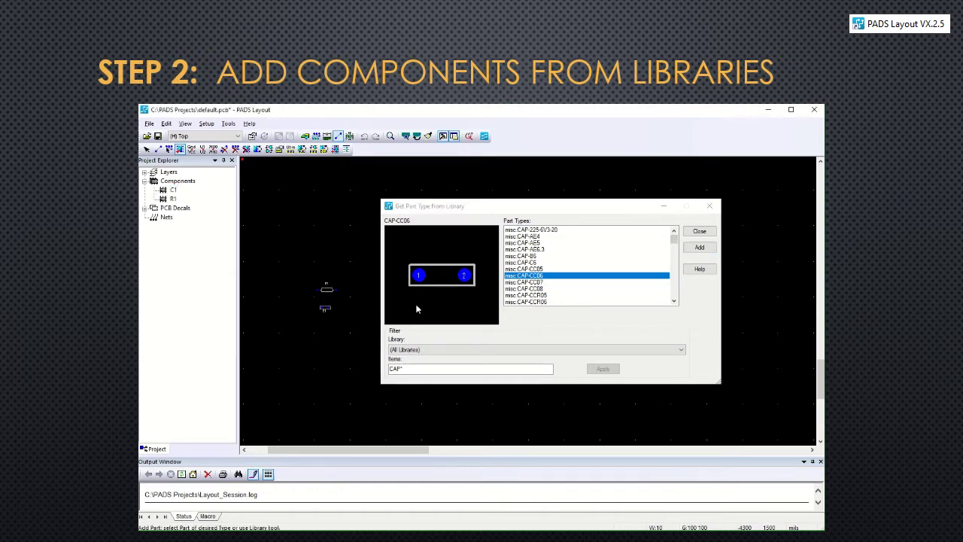
click(450, 368)
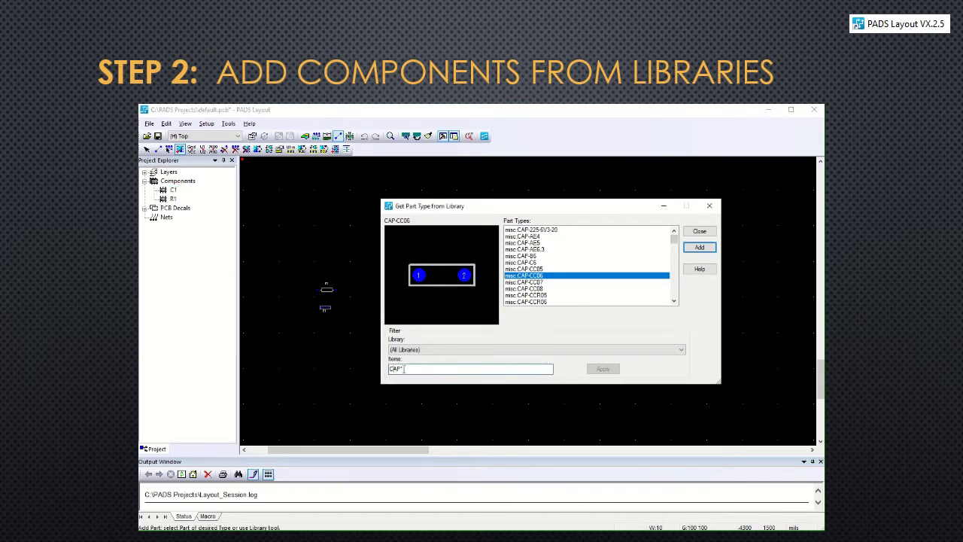
Filter by SIP*, add a SIP-4P part and place it as R2 below C1
double_click(450, 368)
text(SIP*)
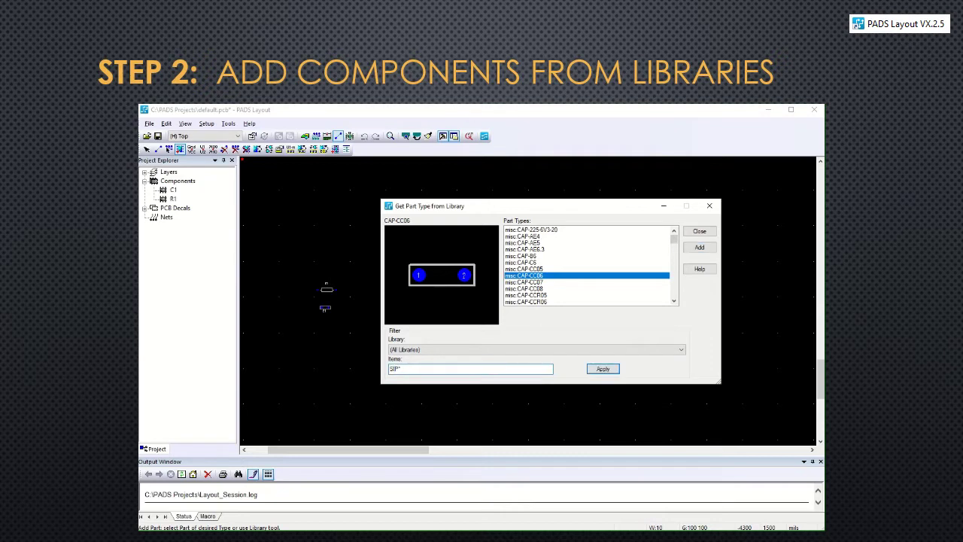
click(603, 369)
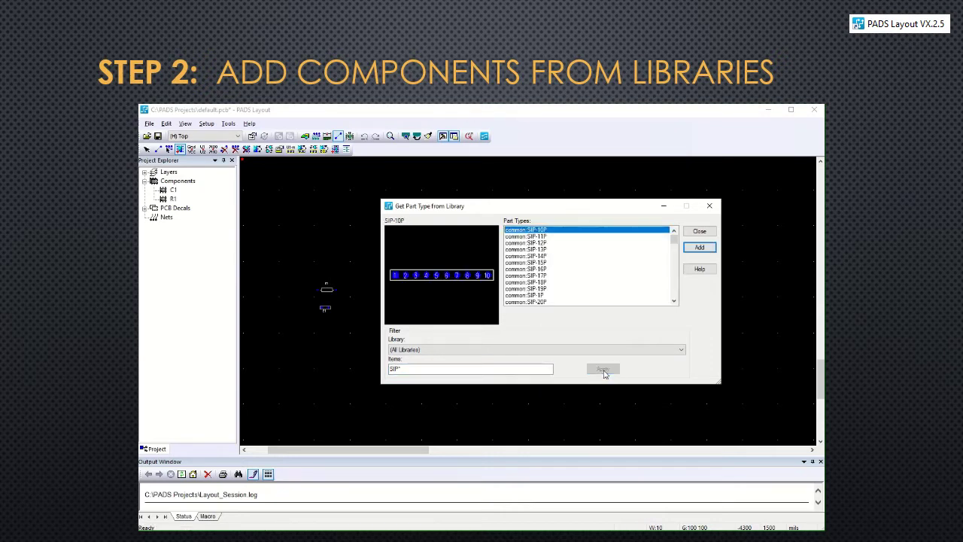
scroll(580, 291, down, 2)
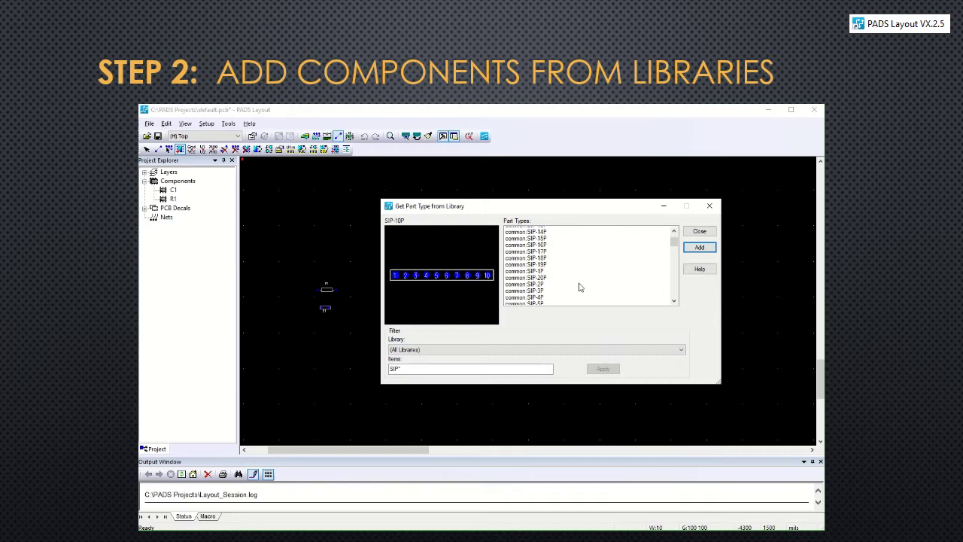
click(534, 282)
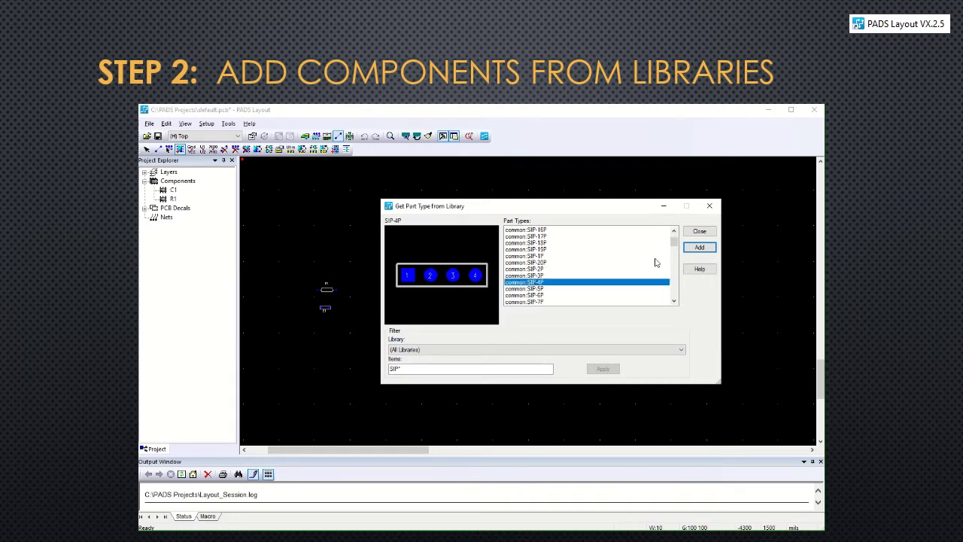
click(699, 247)
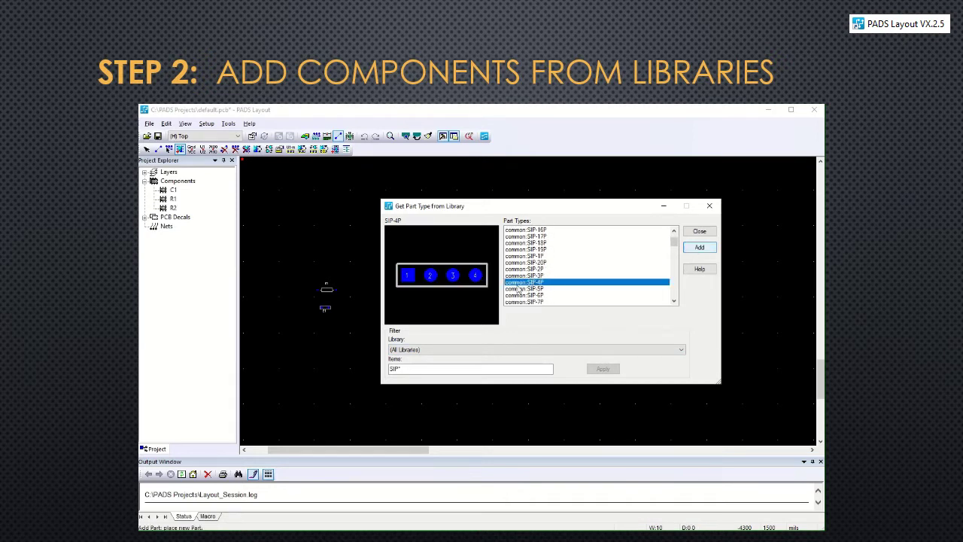
click(329, 332)
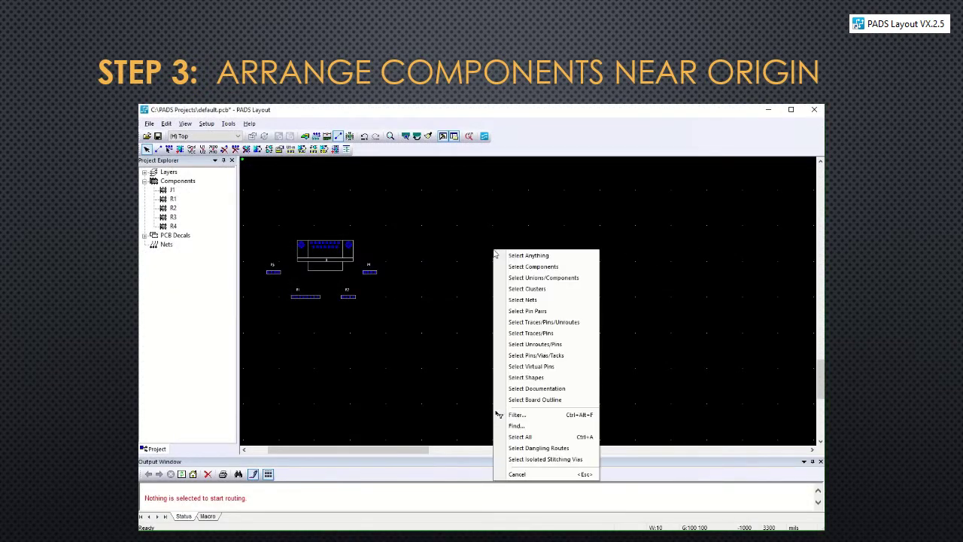
Move connector J1 to the right and rotate it 180 degrees
click(532, 267)
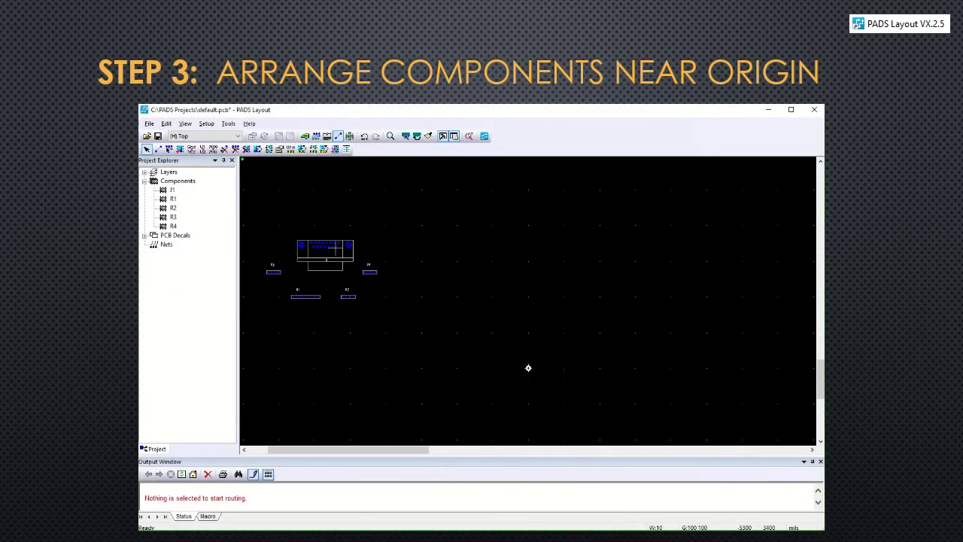
click(331, 252)
drag(339, 257, 597, 317)
click(597, 317)
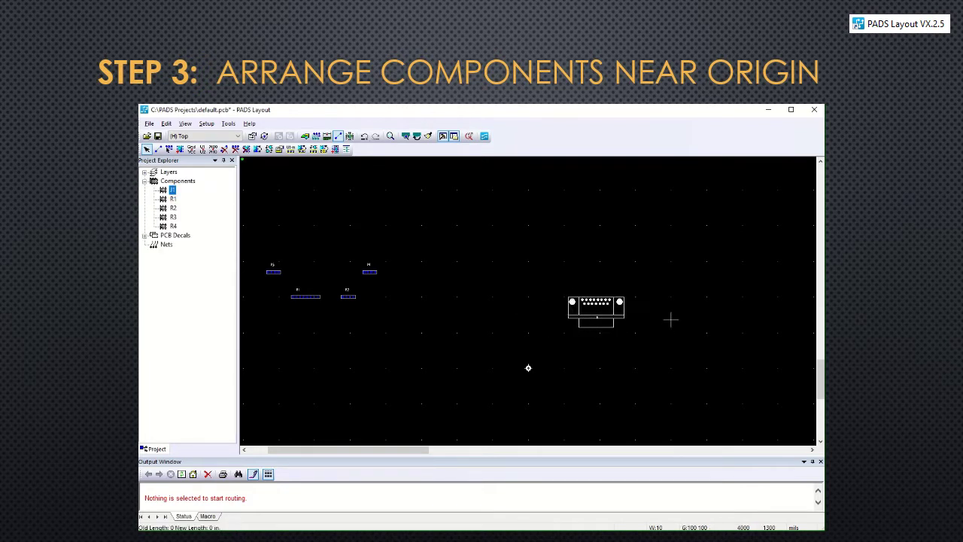
key(ctrl+r)
key(ctrl+r)
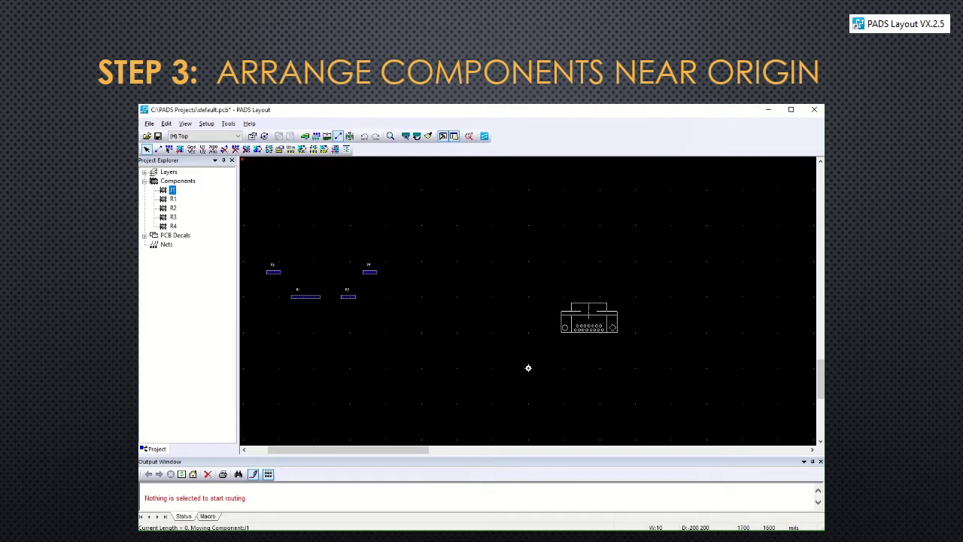
click(589, 317)
Move resistors R1–R4 as a group beneath connector J1
drag(275, 265, 391, 303)
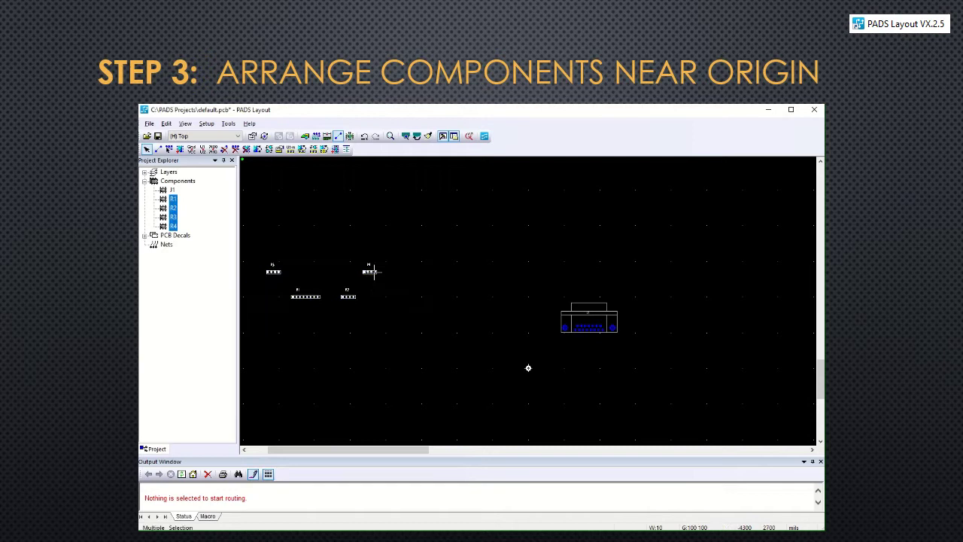
key(ctrl+e)
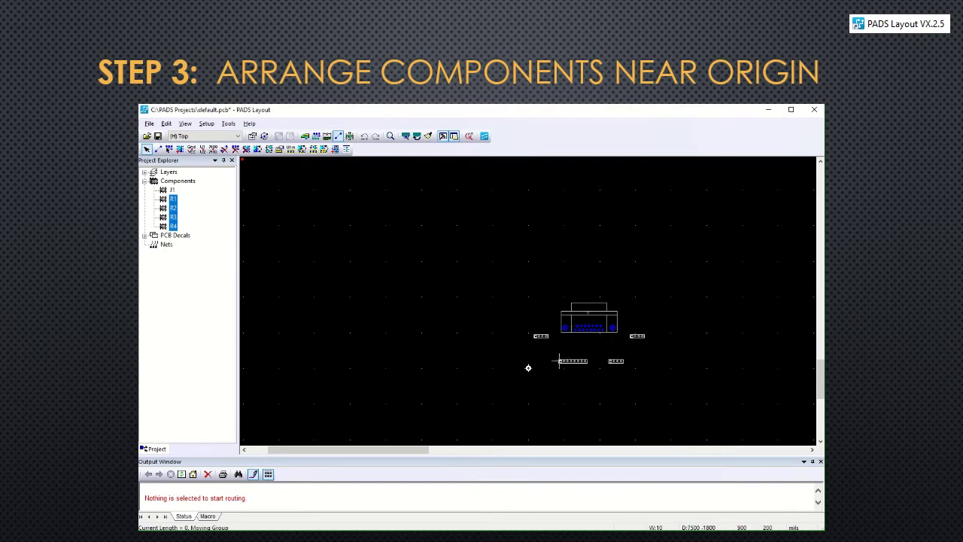
click(541, 358)
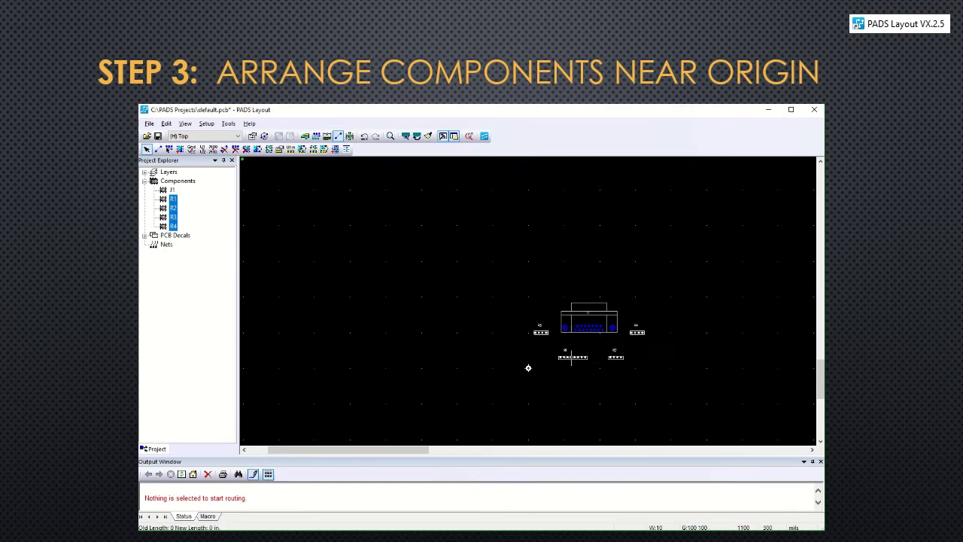
Rotate R3 upright by 90 degrees and place it left of J1
scroll(547, 347, up, 1)
scroll(596, 347, up, 1)
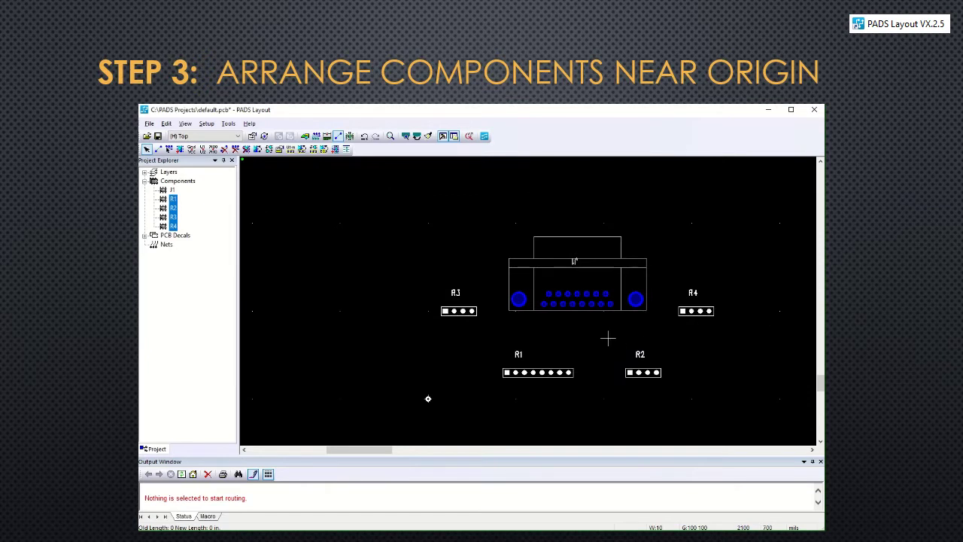
click(495, 316)
click(469, 314)
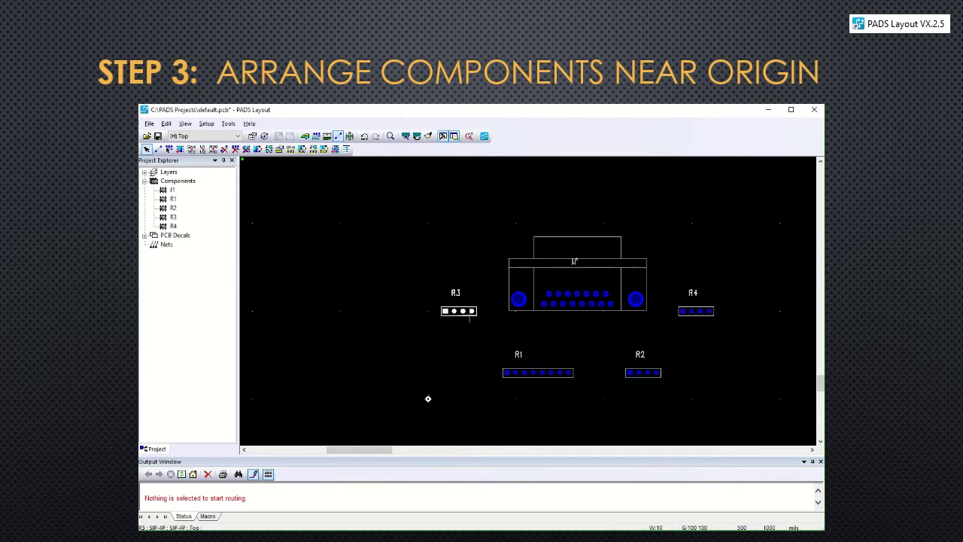
key(ctrl+r)
drag(445, 311, 471, 320)
click(472, 319)
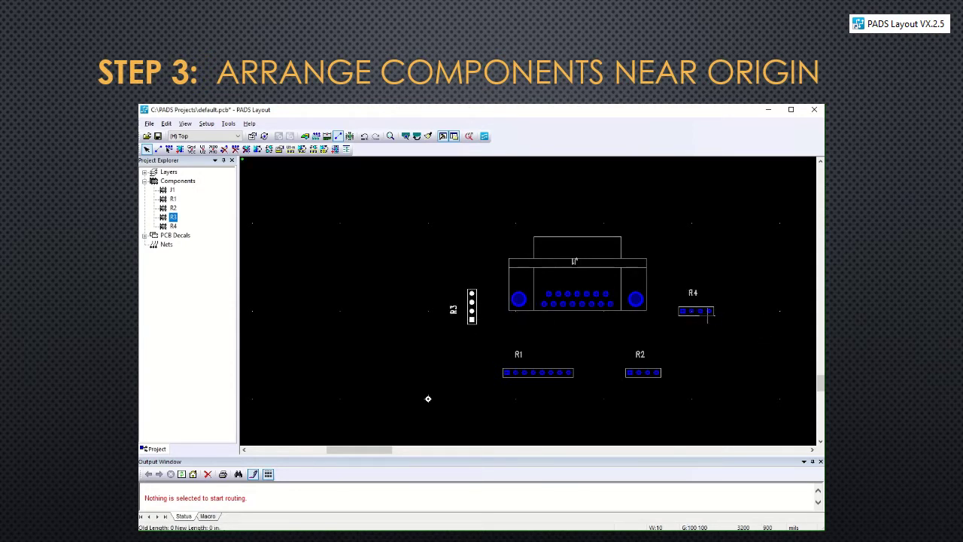
Rotate R4 upright by 90 degrees and place it right of J1
click(707, 312)
key(ctrl+r)
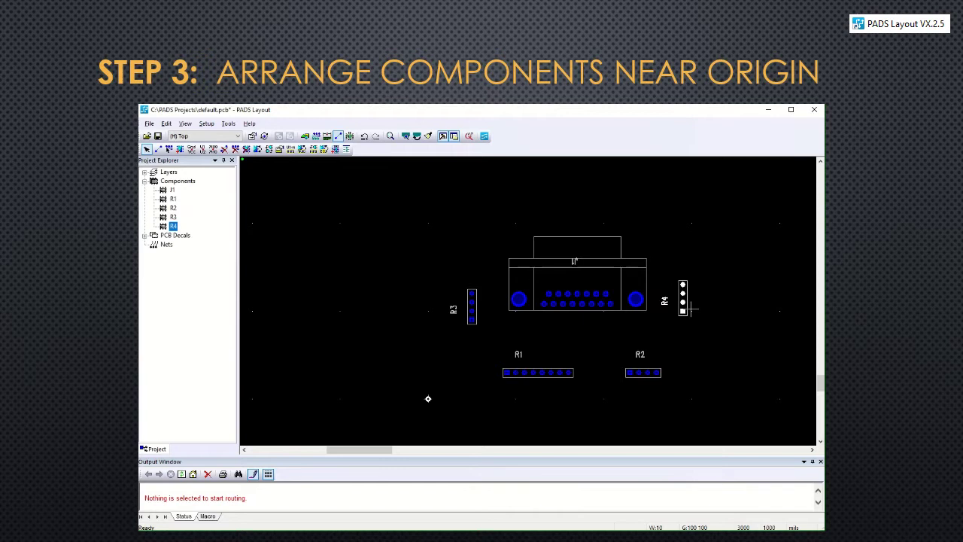
drag(689, 309, 687, 315)
click(570, 371)
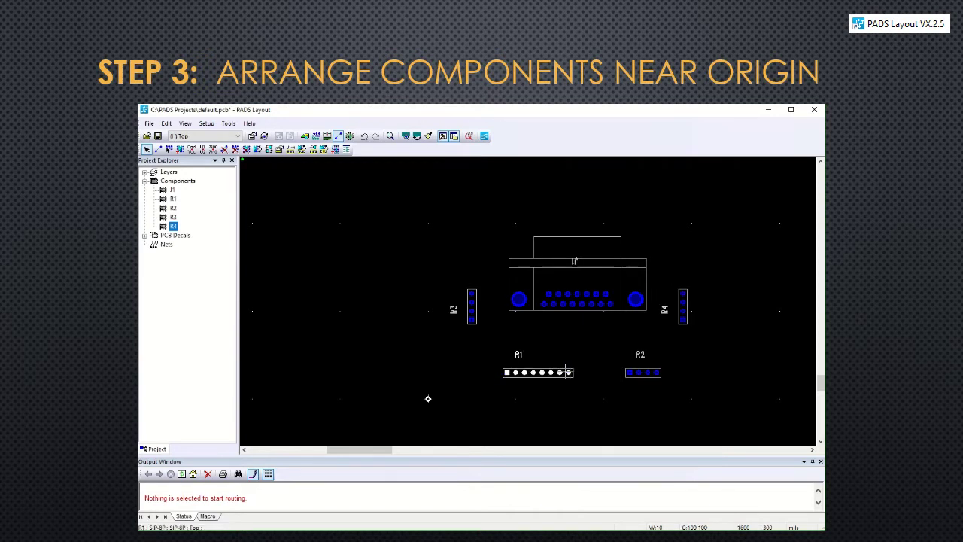
Line R1 and R2 up side by side just below the connector
drag(569, 372, 497, 355)
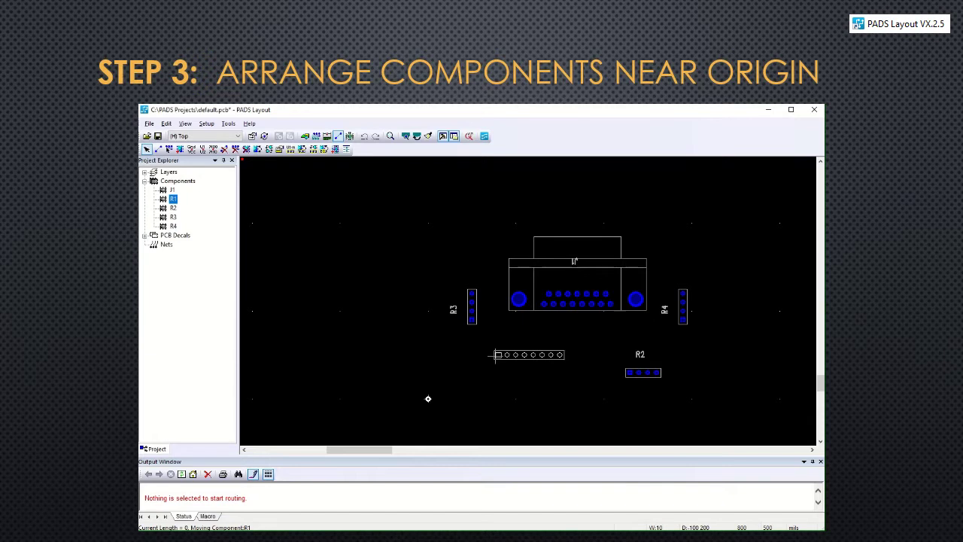
click(497, 355)
click(640, 371)
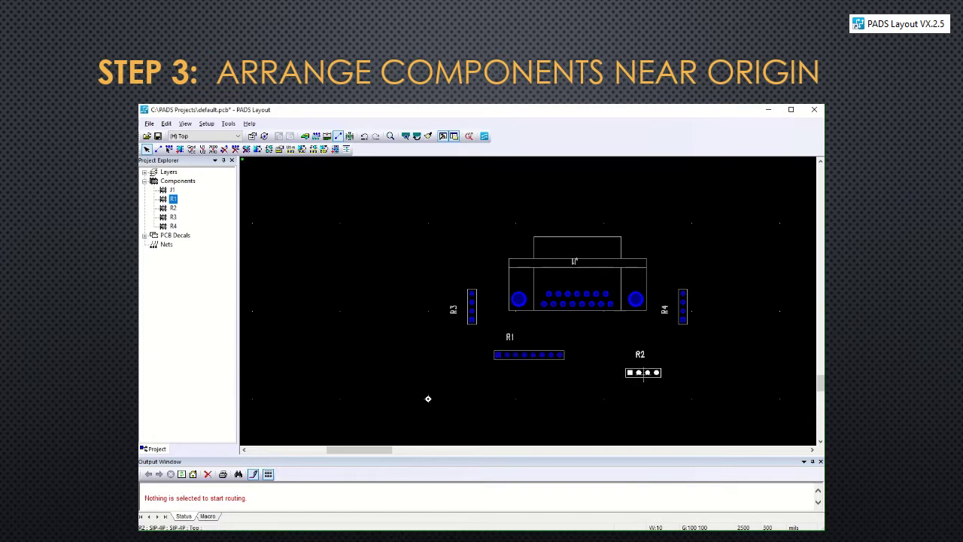
drag(640, 371, 605, 354)
click(602, 354)
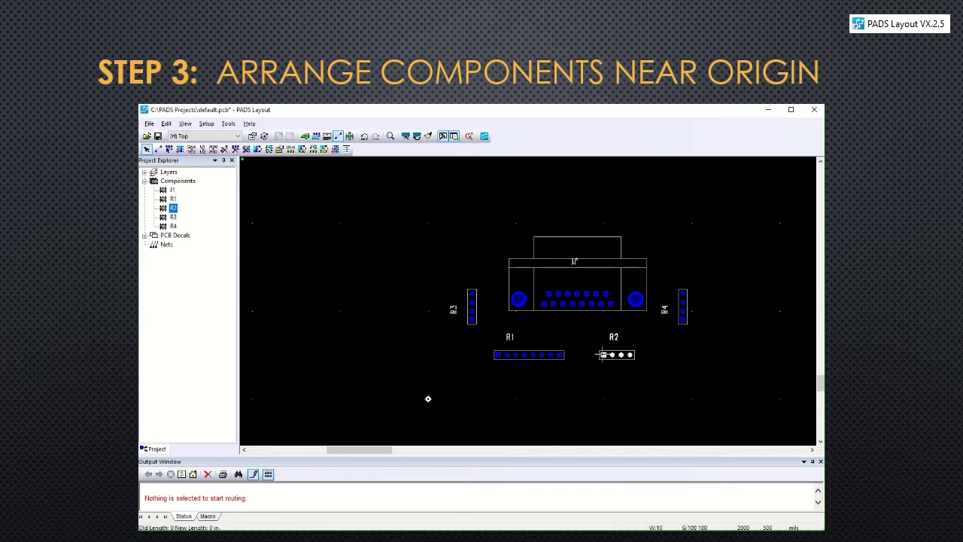
Move J1 and all four resistors together closer to the board origin
drag(441, 215, 710, 375)
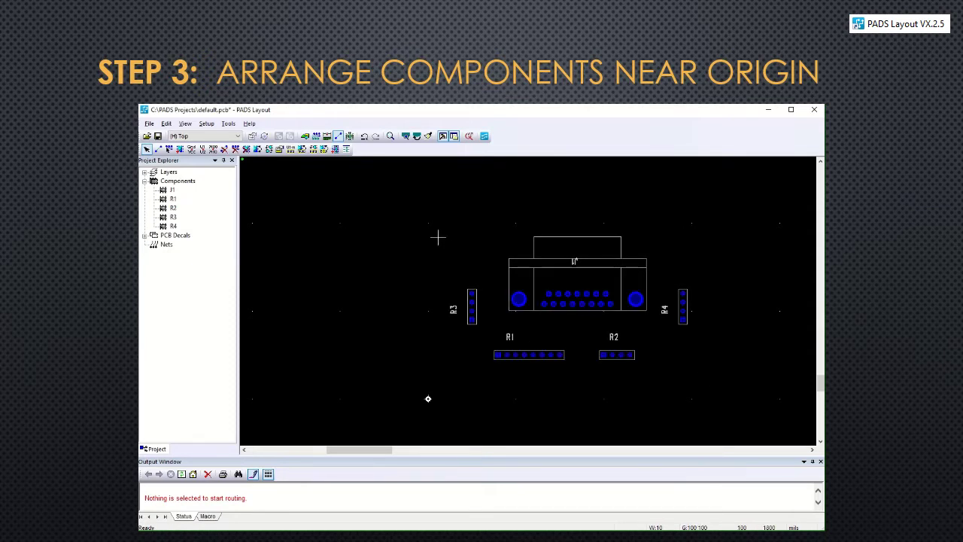
drag(427, 223, 696, 380)
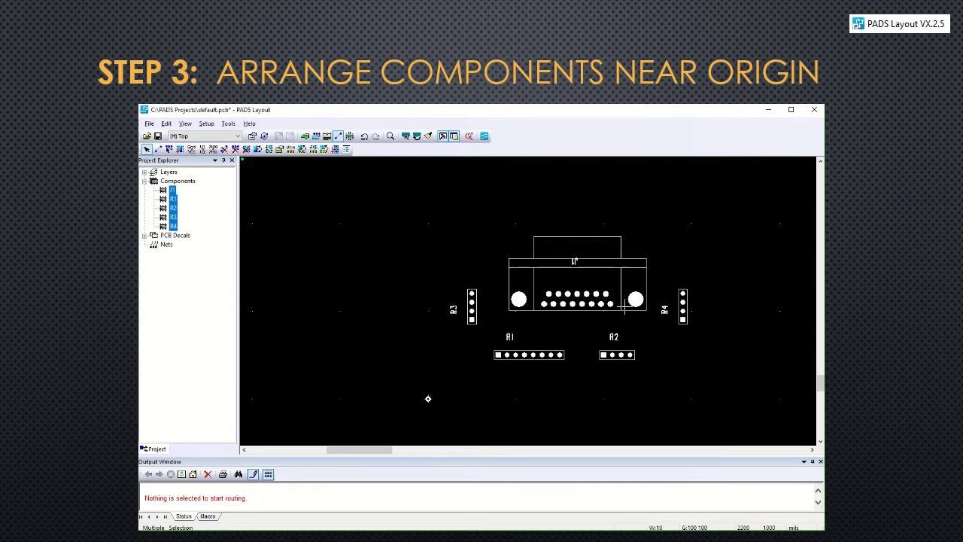
key(ctrl+e)
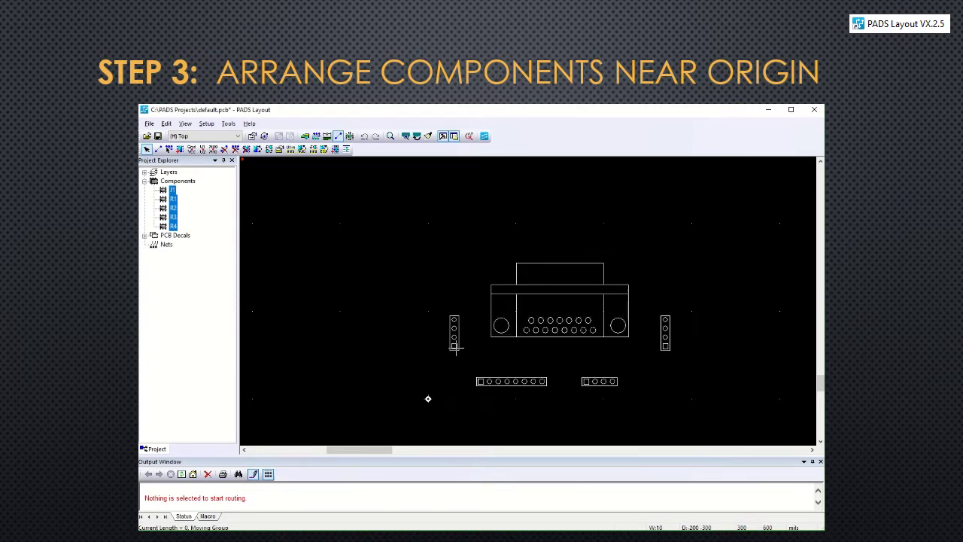
click(445, 346)
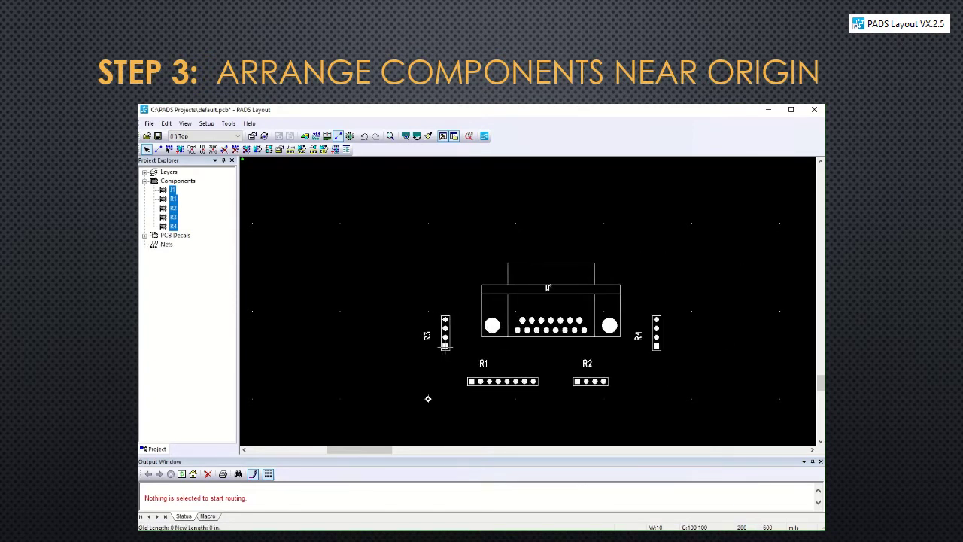
click(372, 368)
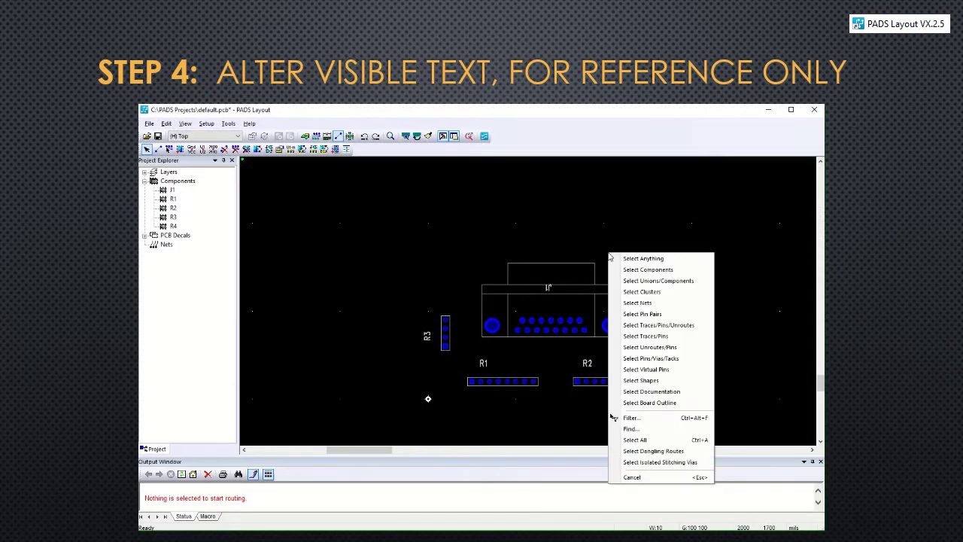
Nudge the R3 and R4 labels and set R3's label Show to None
click(639, 391)
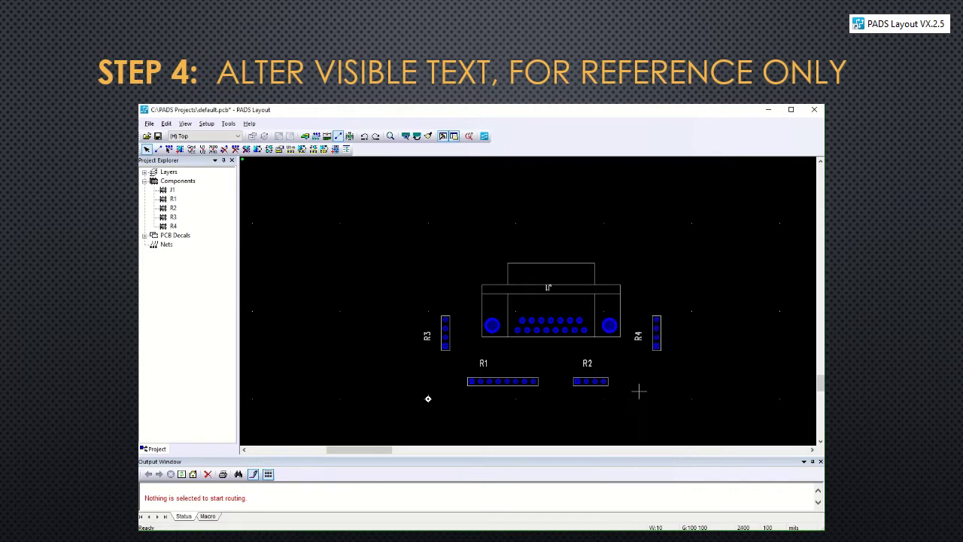
drag(639, 336, 645, 340)
drag(421, 336, 441, 362)
right_click(434, 341)
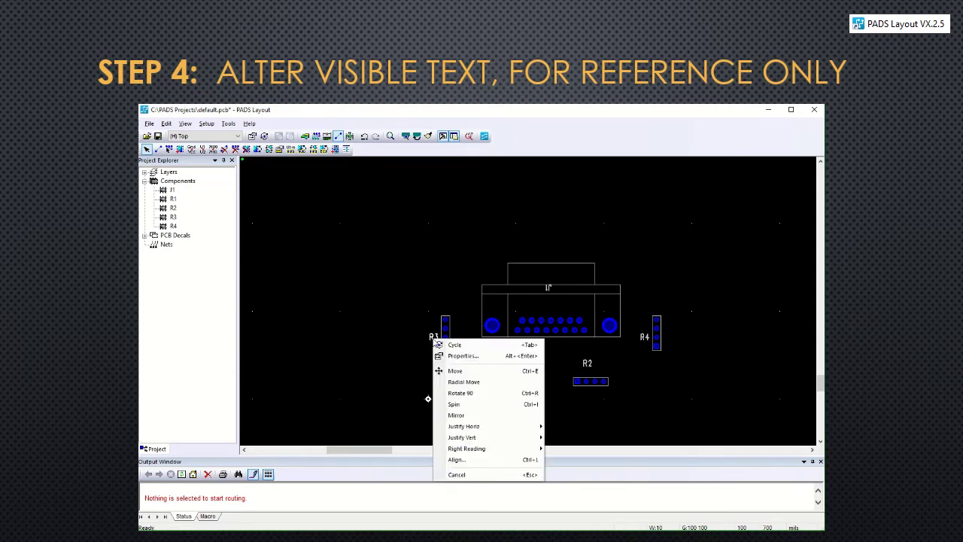
click(456, 358)
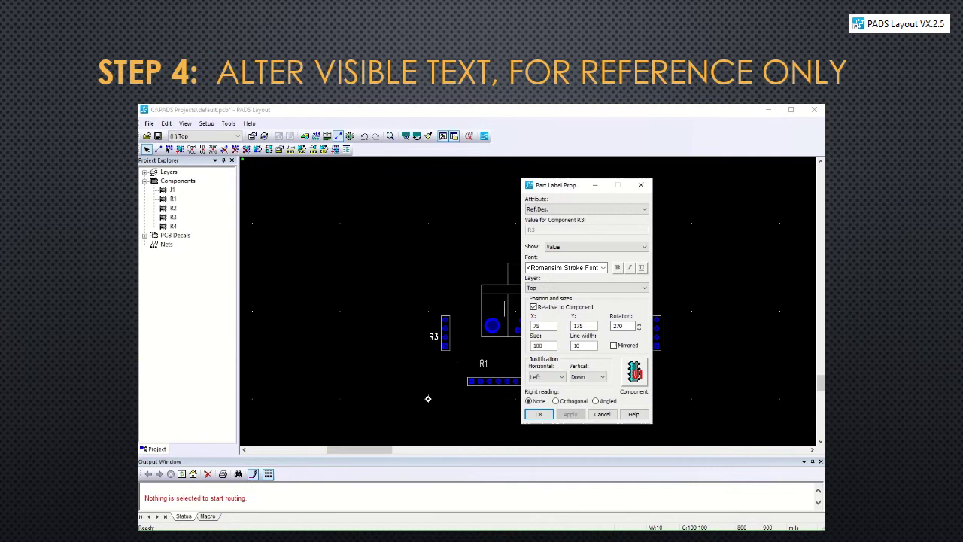
click(553, 248)
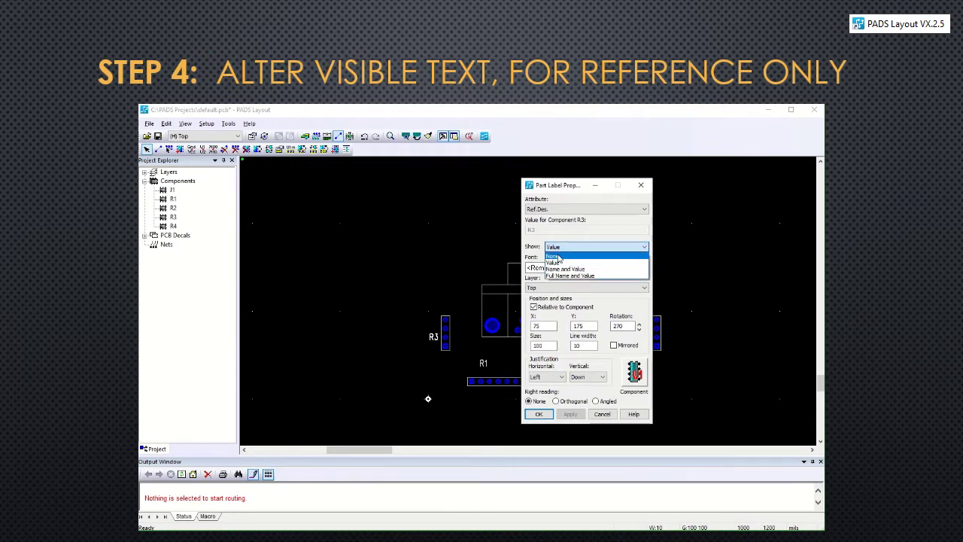
click(555, 257)
click(570, 414)
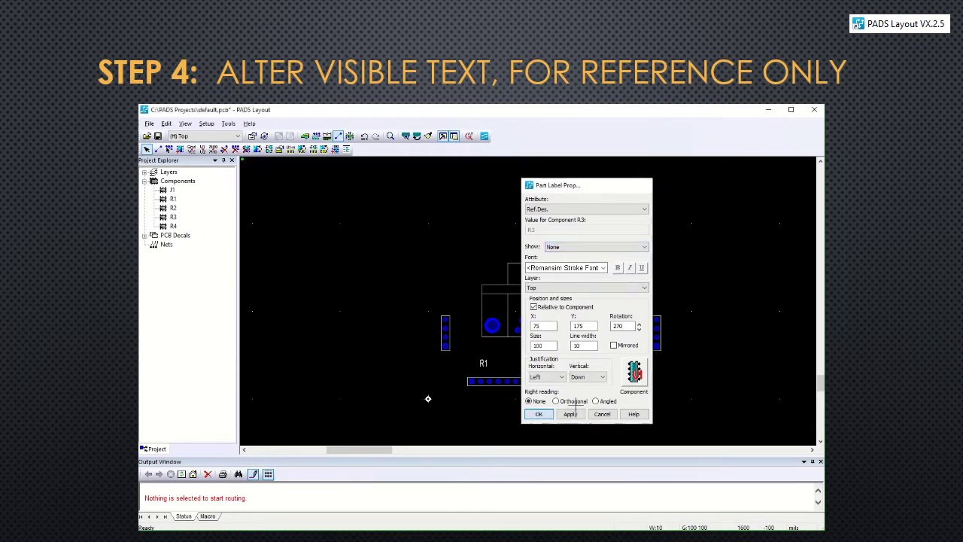
click(539, 414)
Set the R4 reference label's Show property to None
click(644, 337)
right_click(645, 337)
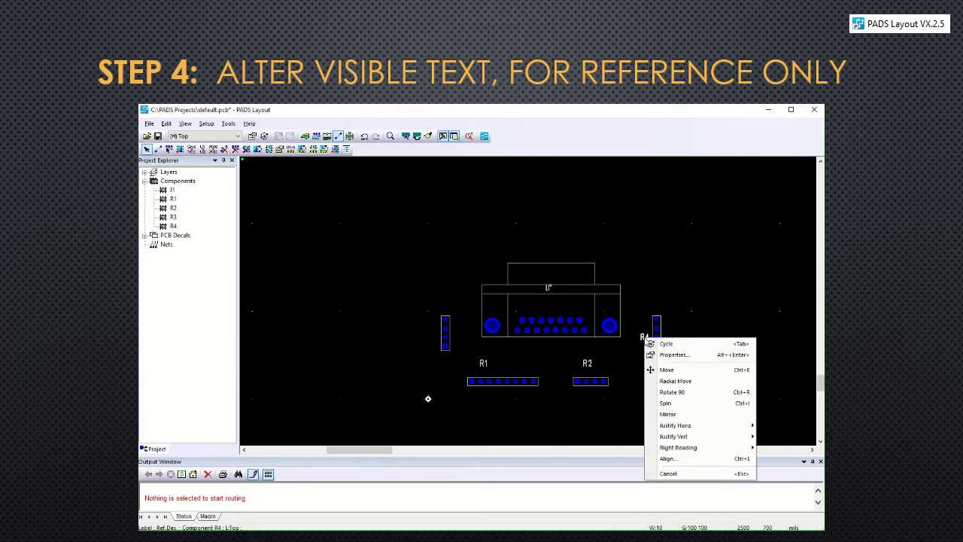
click(662, 354)
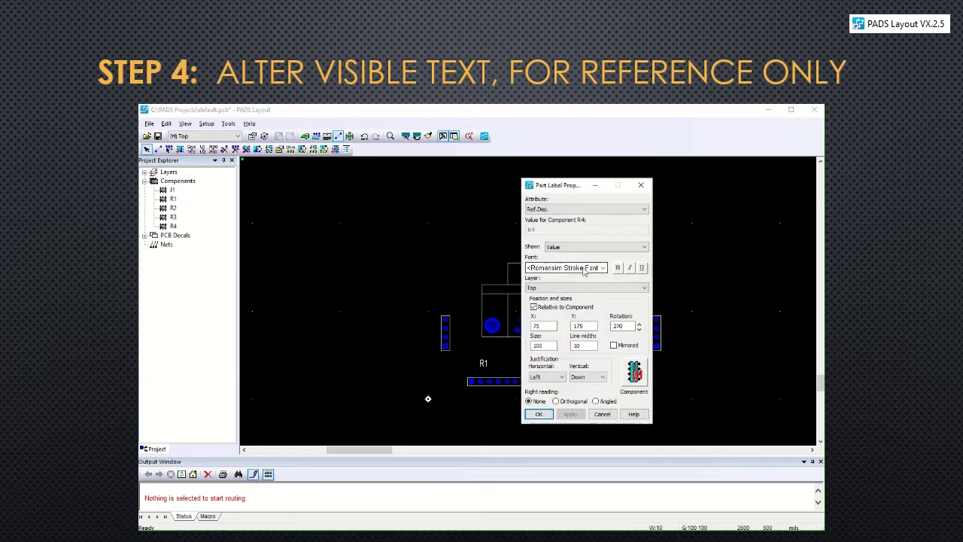
click(575, 248)
click(574, 257)
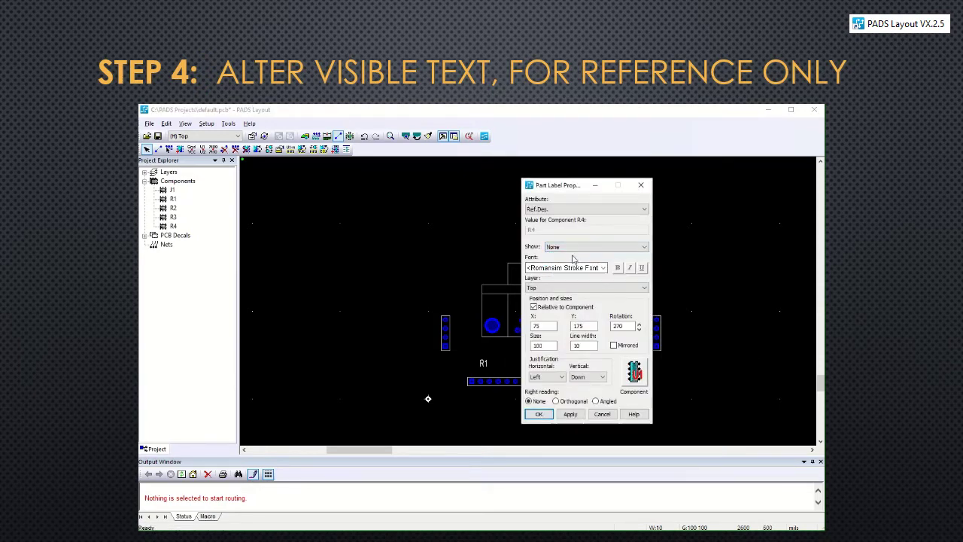
click(538, 413)
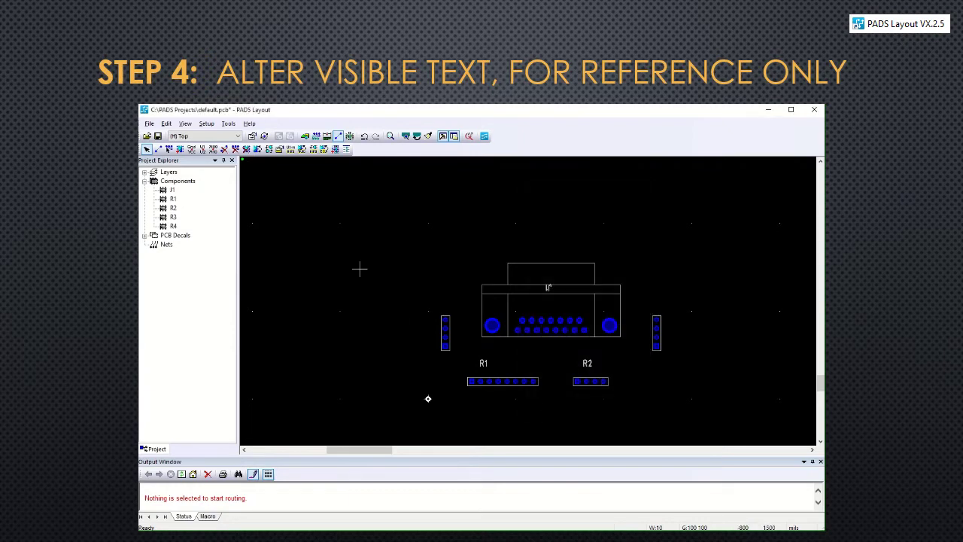
Add Gnd text on Silkscreen Top above the right resistor
click(305, 137)
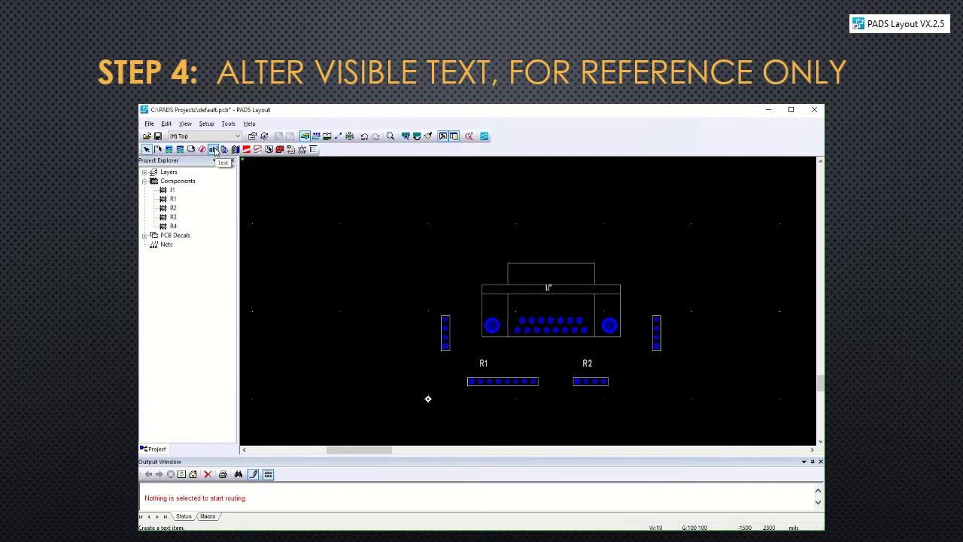
click(216, 149)
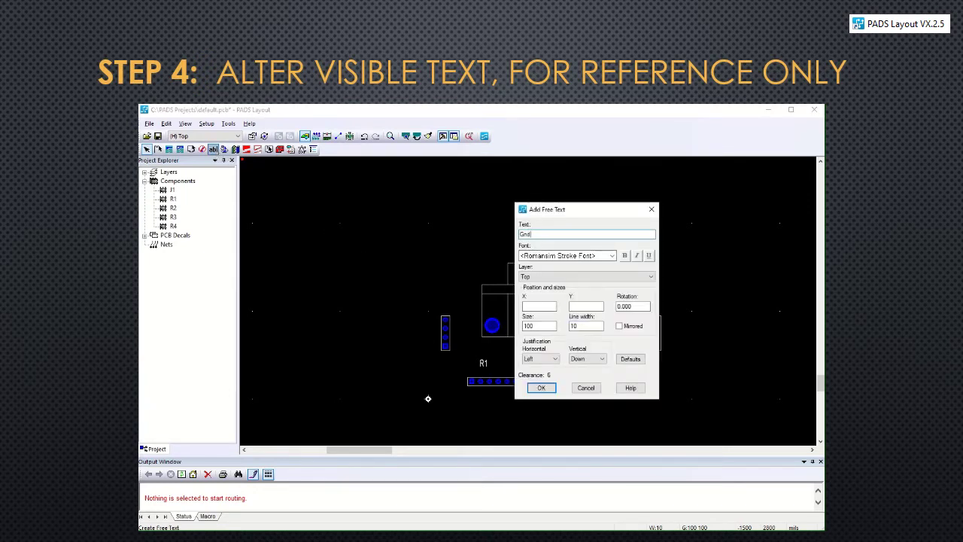
click(554, 276)
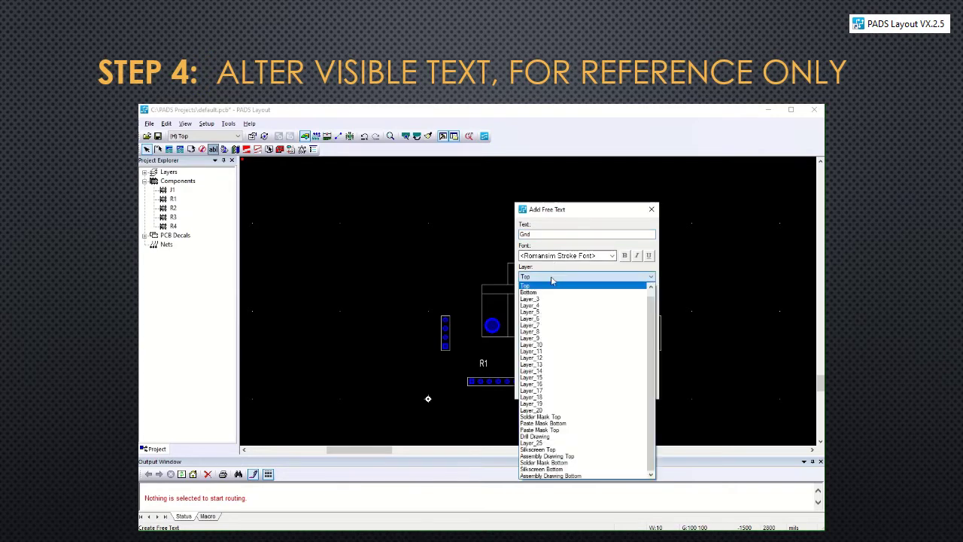
click(557, 449)
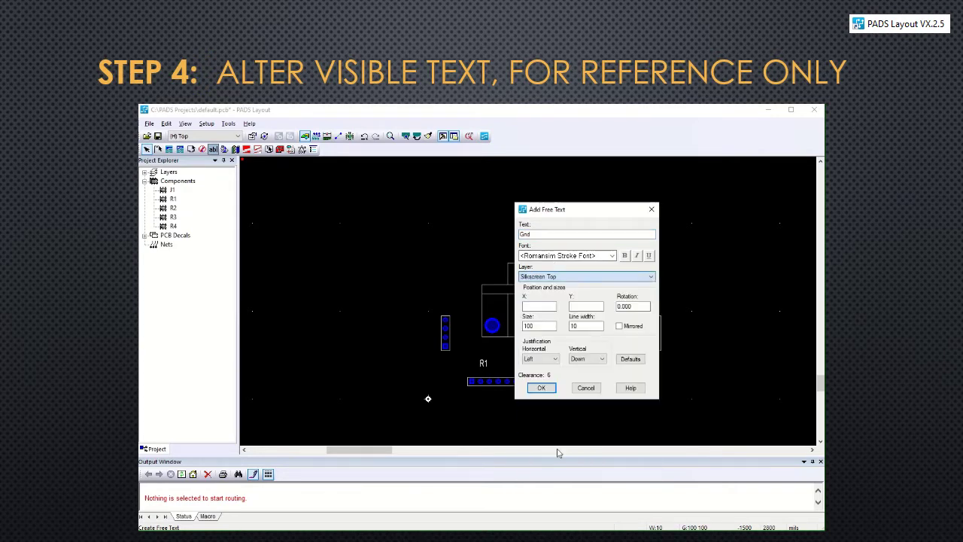
click(540, 387)
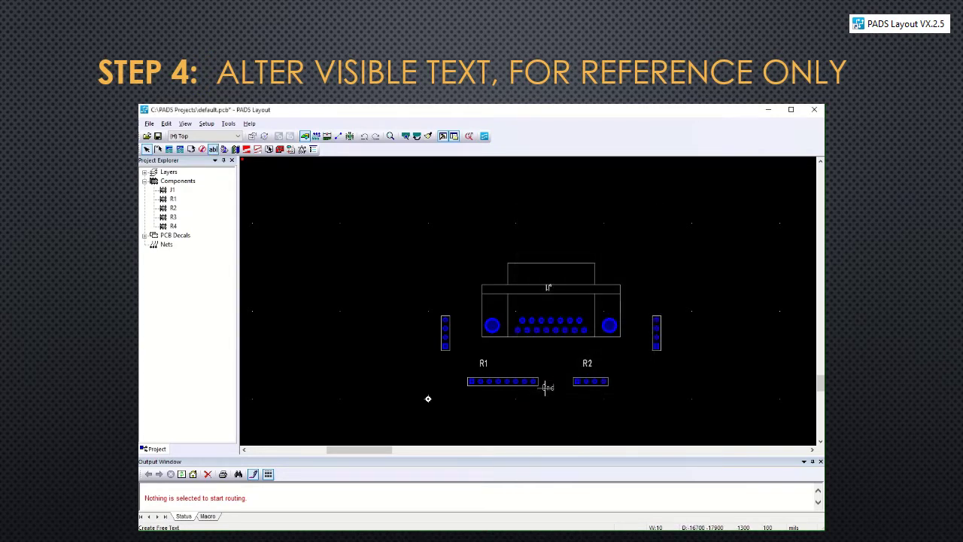
click(652, 309)
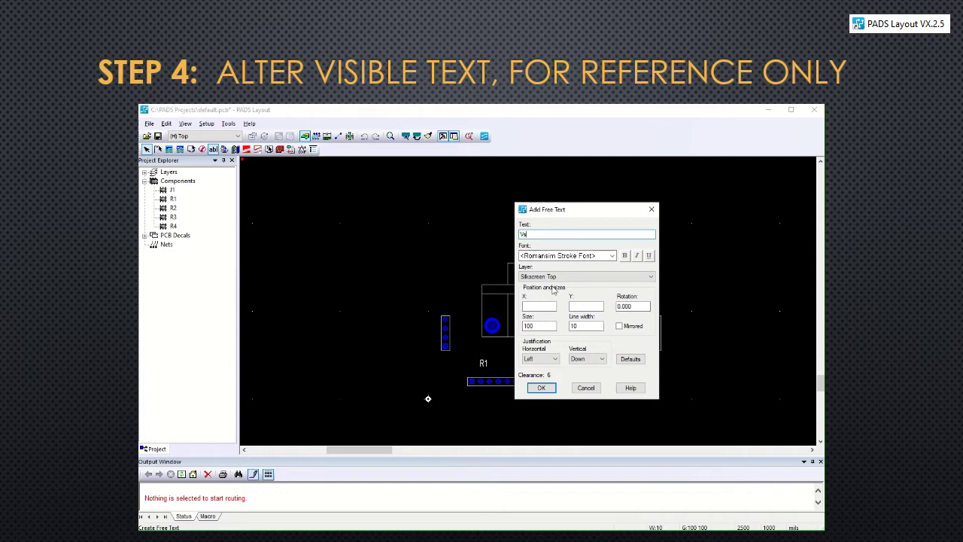
Add Vs text above the left resistor
text(Vs)
click(541, 387)
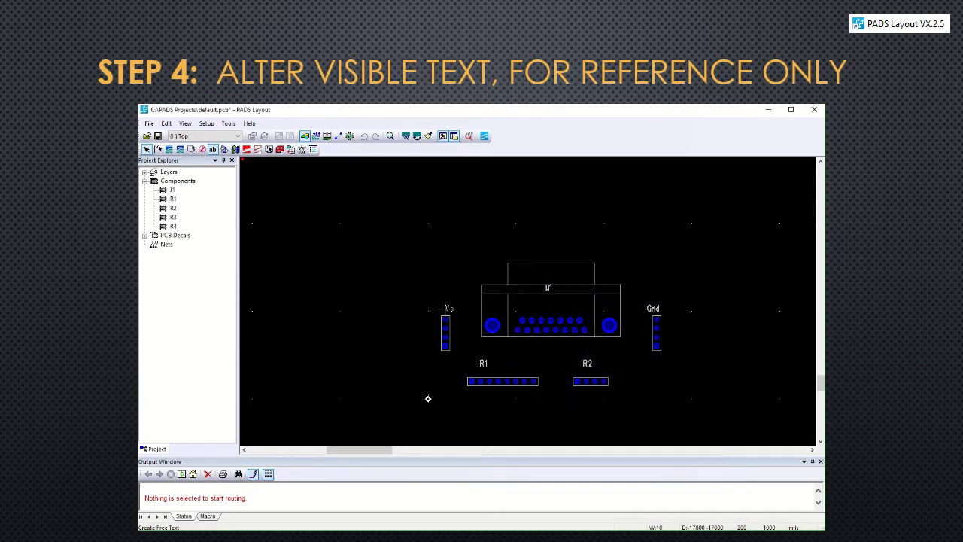
click(447, 310)
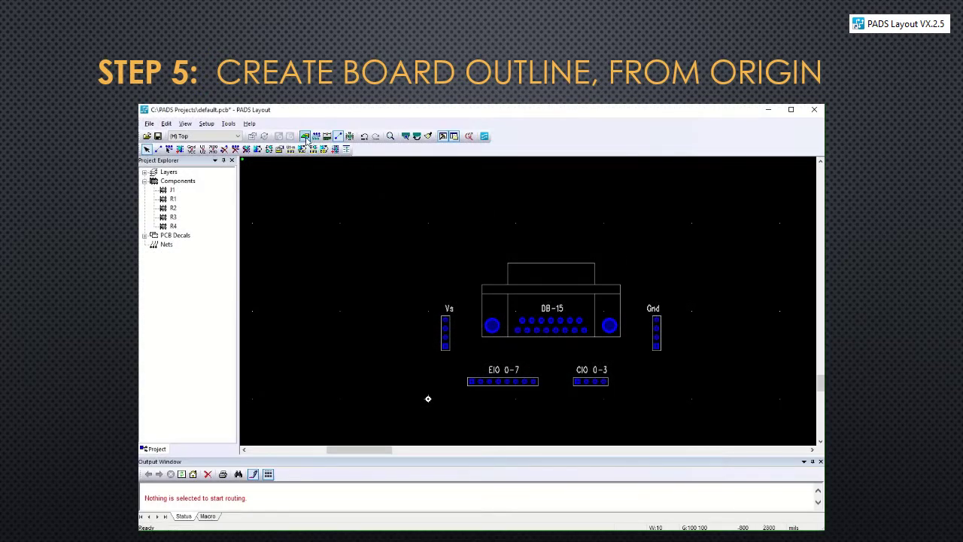
Draw a rectangular board outline from the origin to the opposite corner around the parts
click(305, 137)
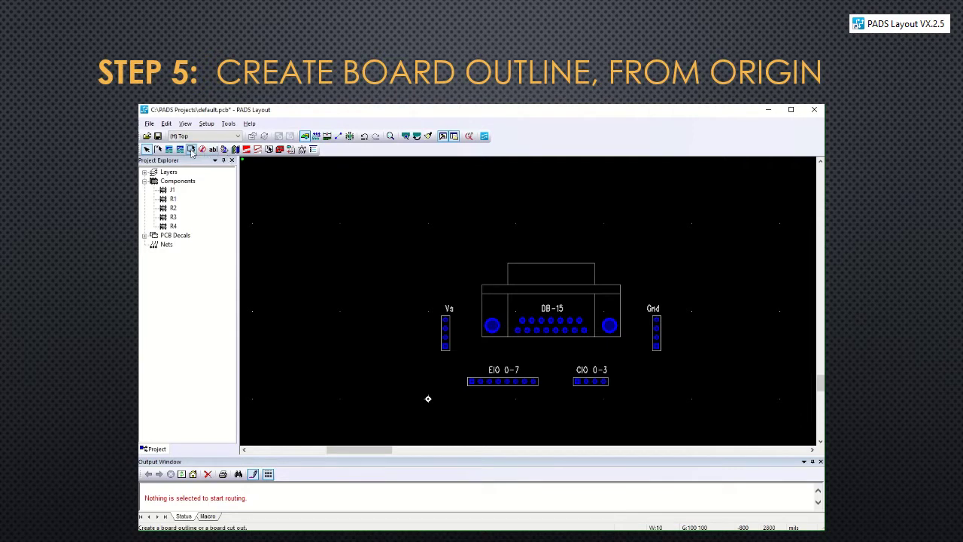
click(192, 150)
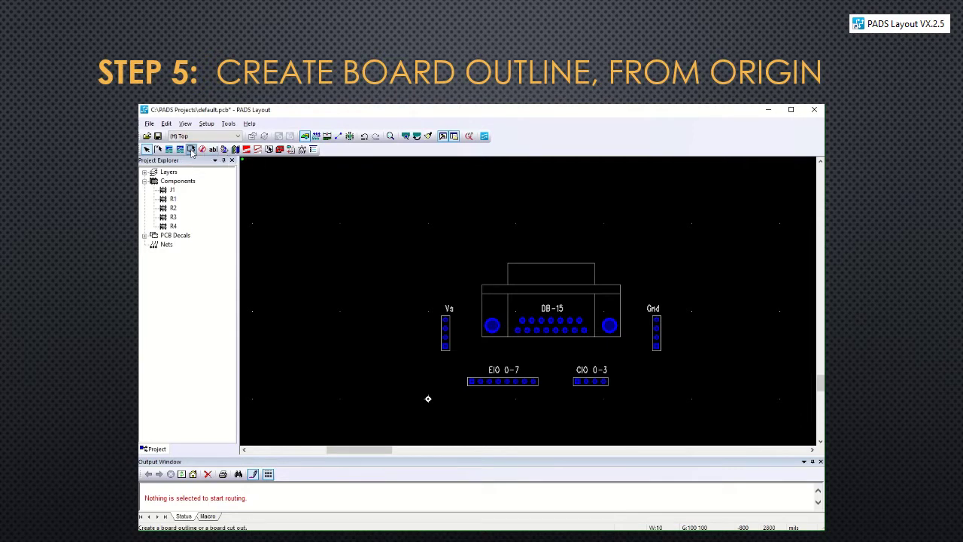
right_click(397, 289)
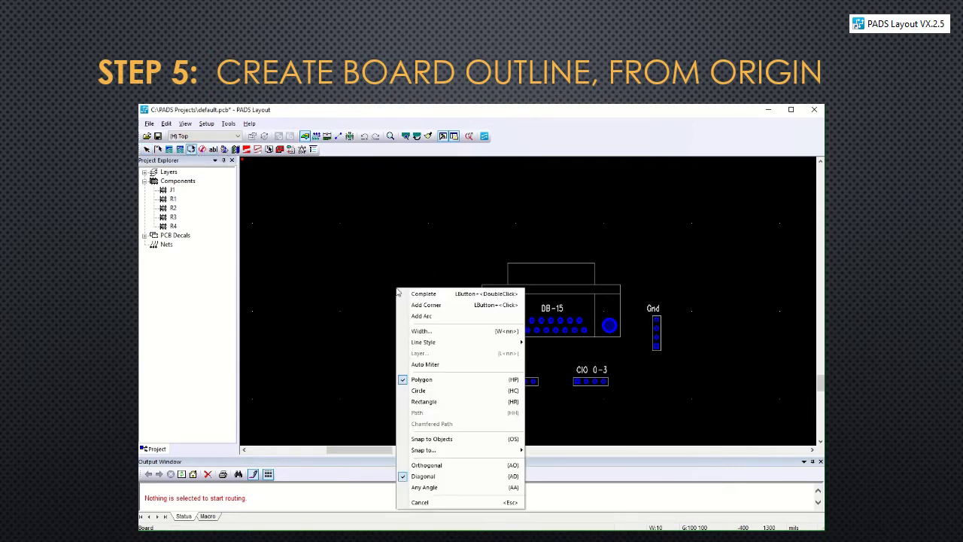
click(425, 401)
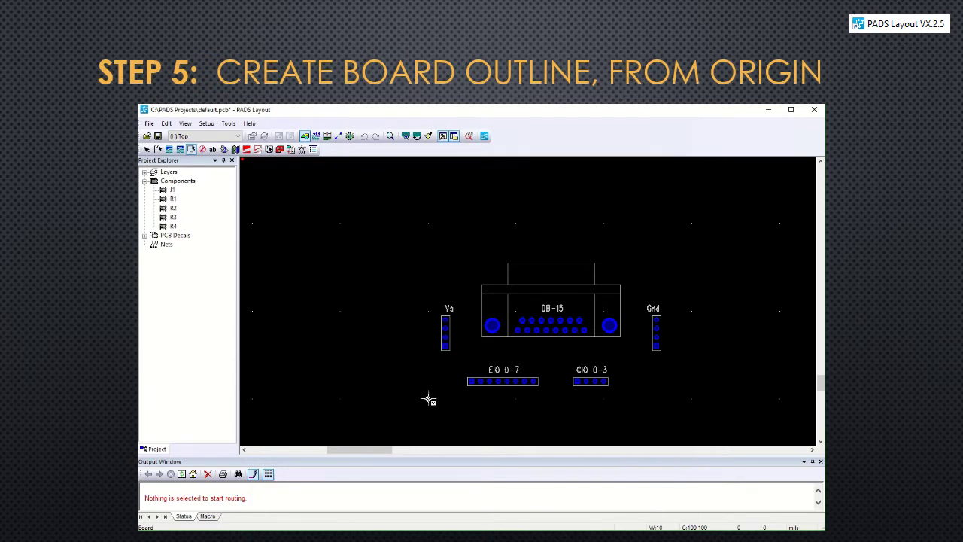
click(429, 399)
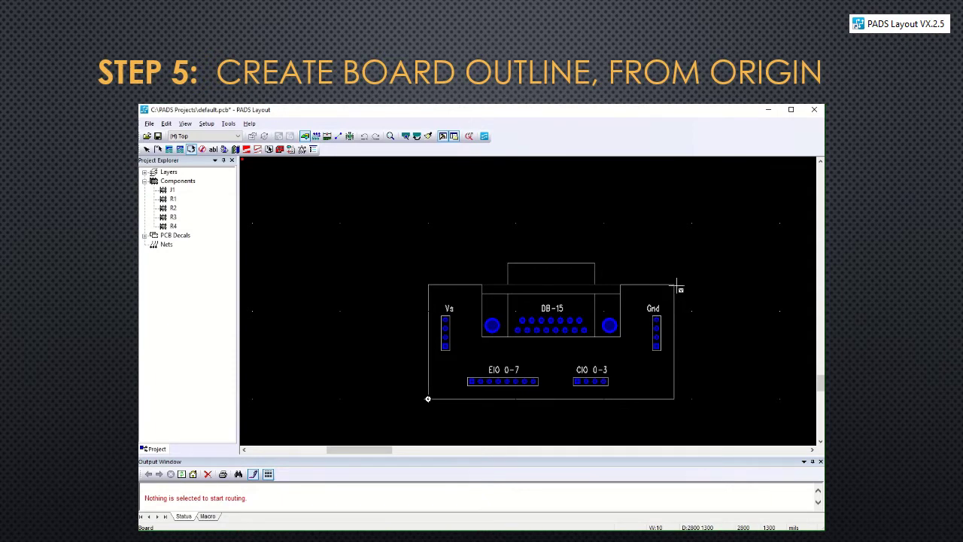
click(676, 285)
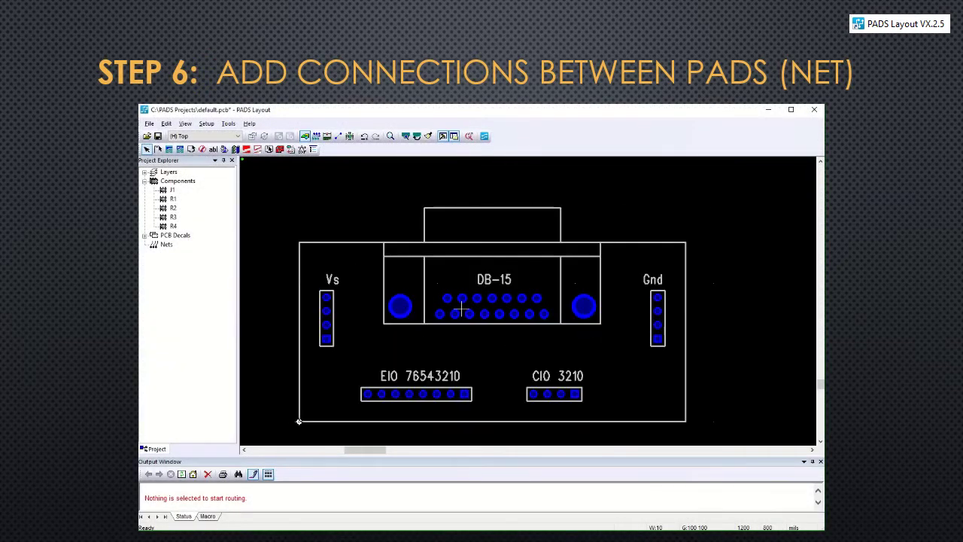
Connect the Vs and Gnd header pins to their DB-15 pins
scroll(461, 309, left, 2)
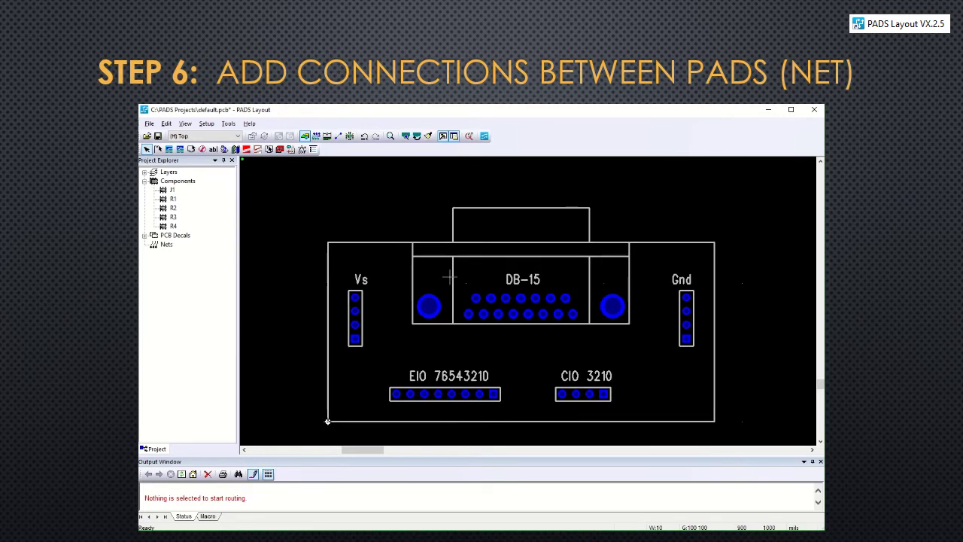
click(338, 137)
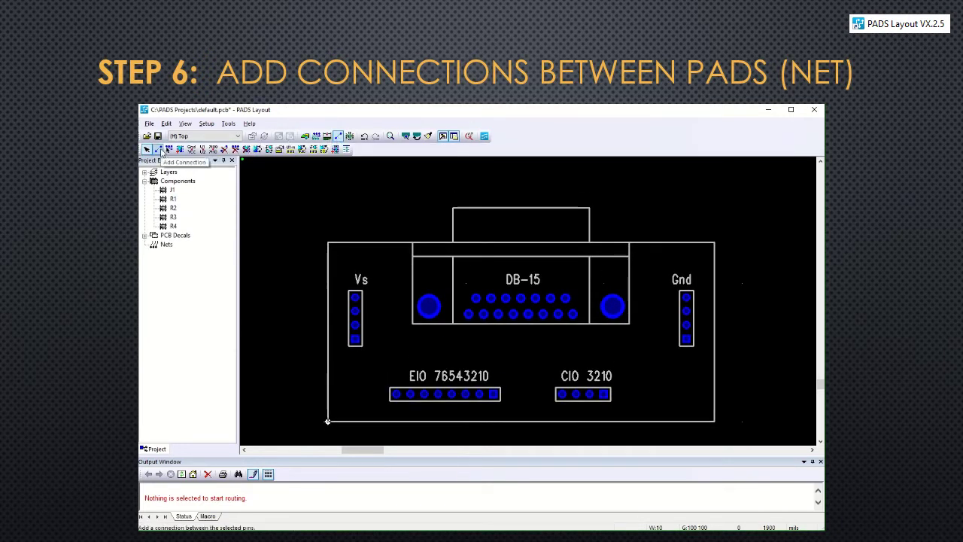
click(158, 150)
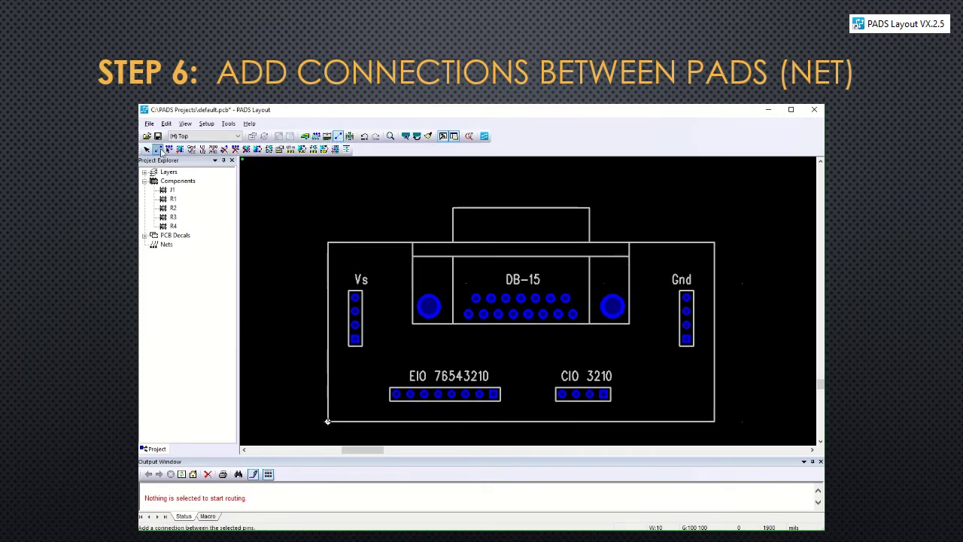
click(355, 323)
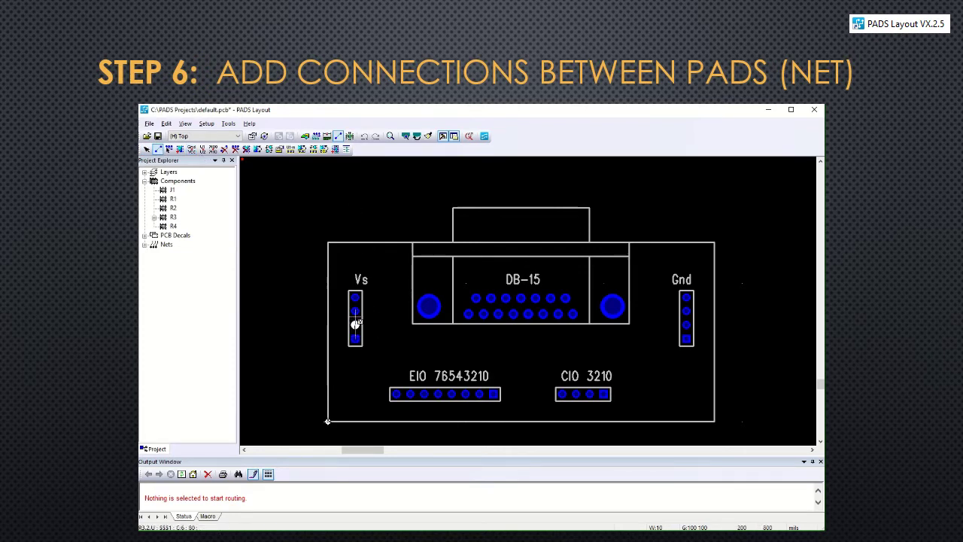
click(355, 297)
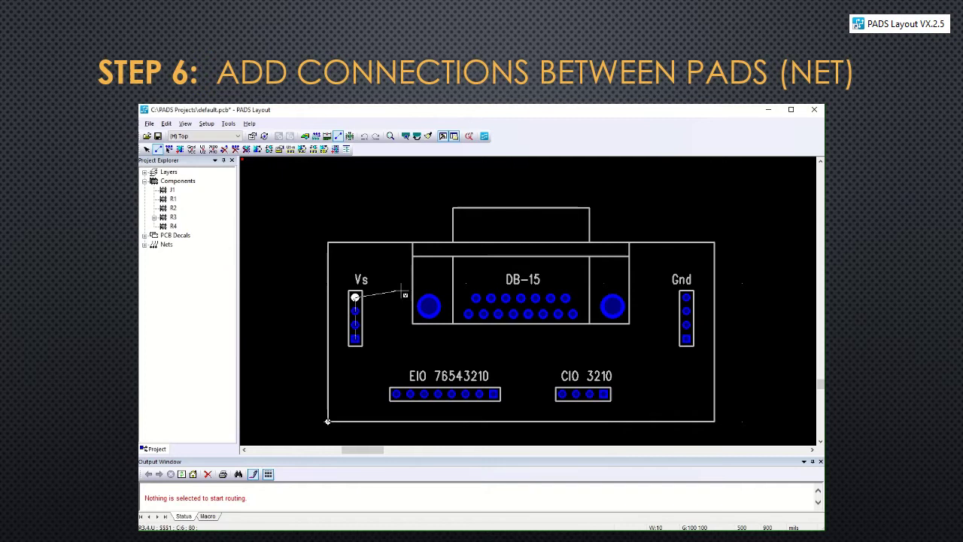
click(573, 314)
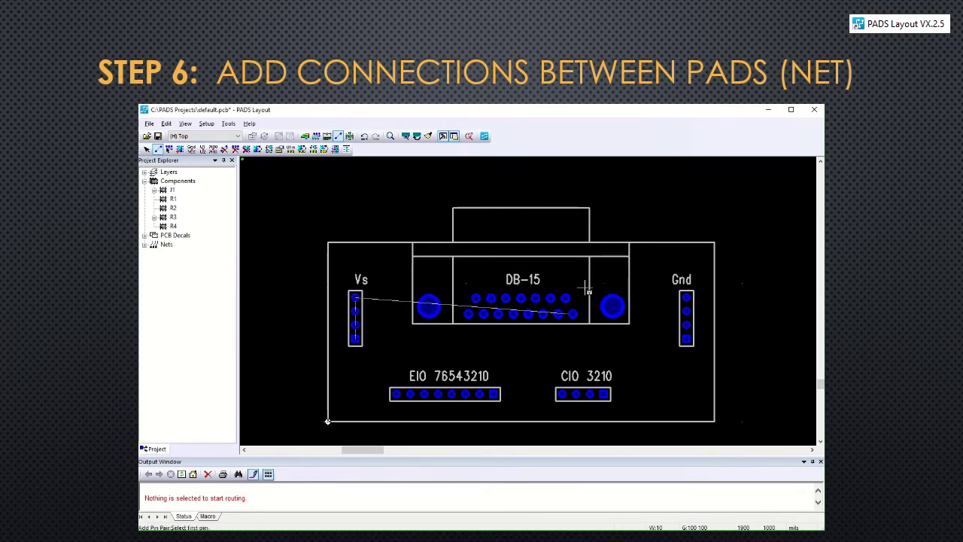
click(687, 337)
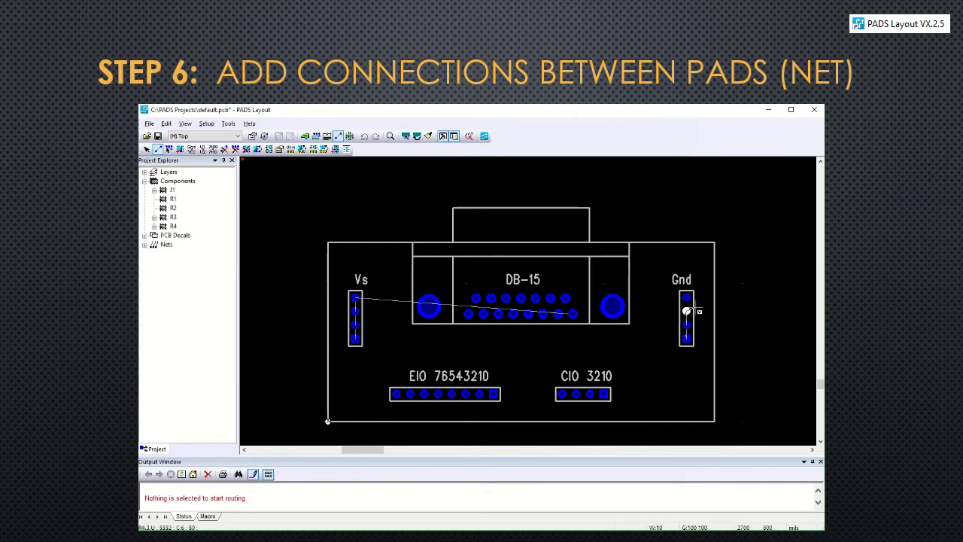
click(686, 298)
click(535, 298)
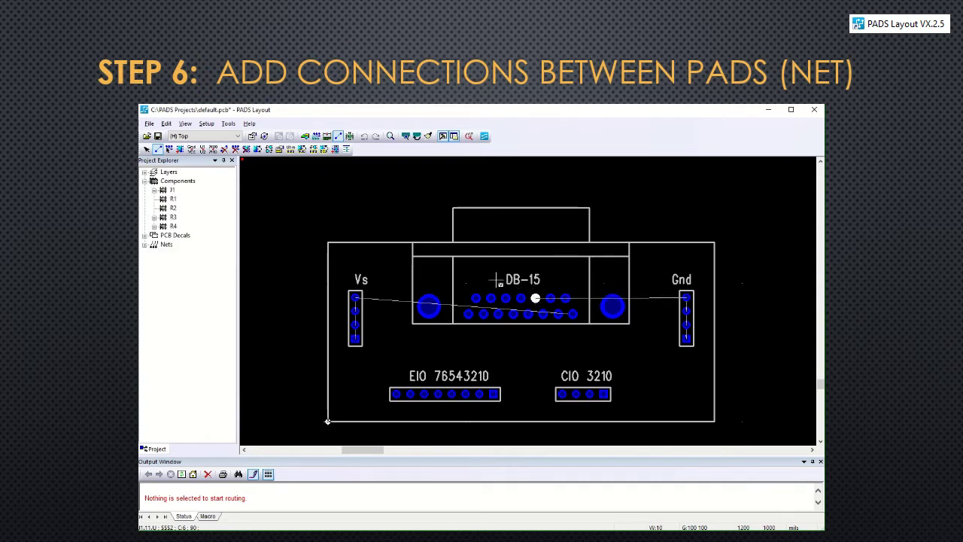
click(468, 313)
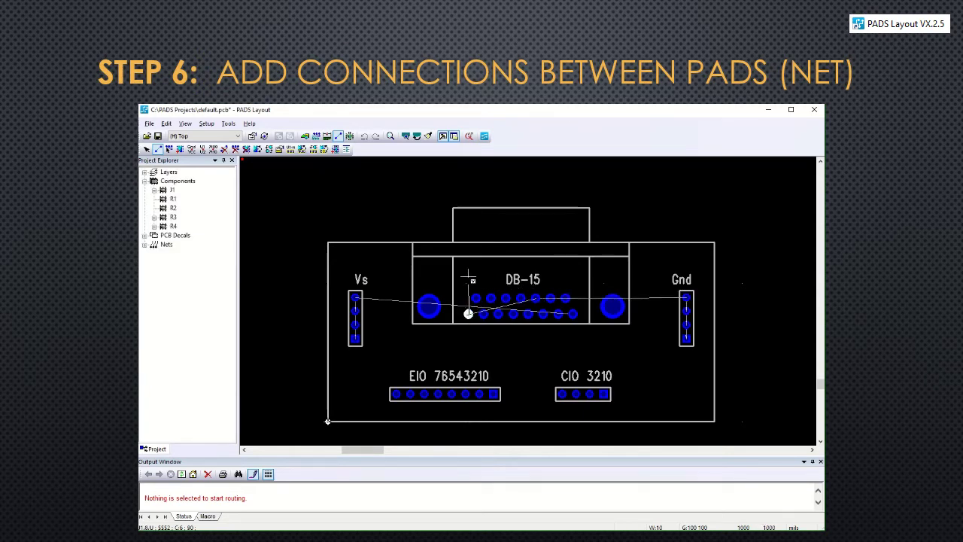
key(Escape)
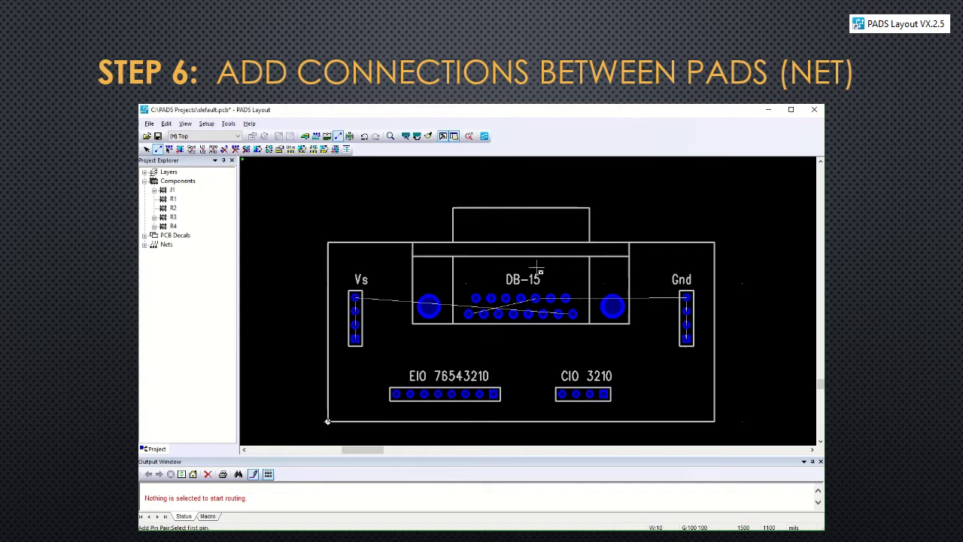
Connect four DB-15 pins to the four CIO header pins
click(543, 315)
click(564, 395)
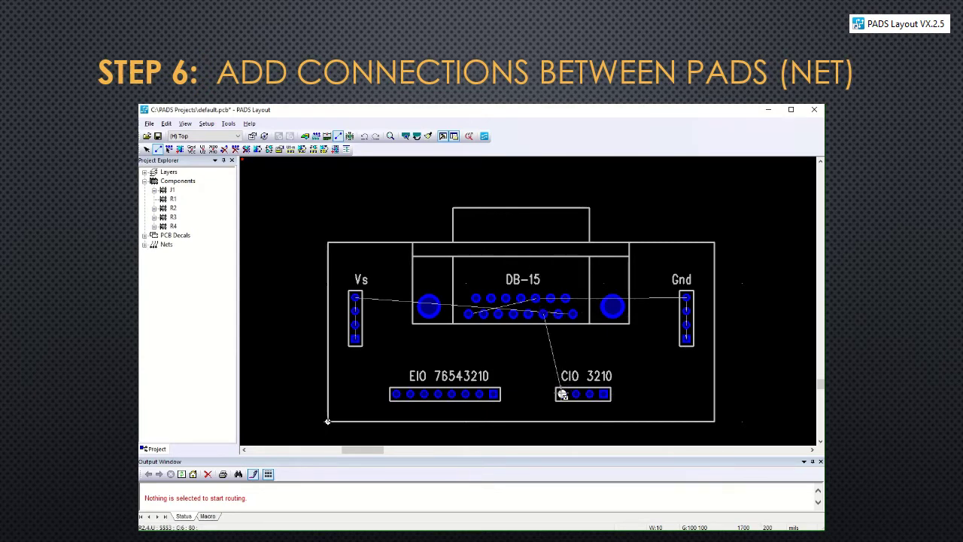
key(Escape)
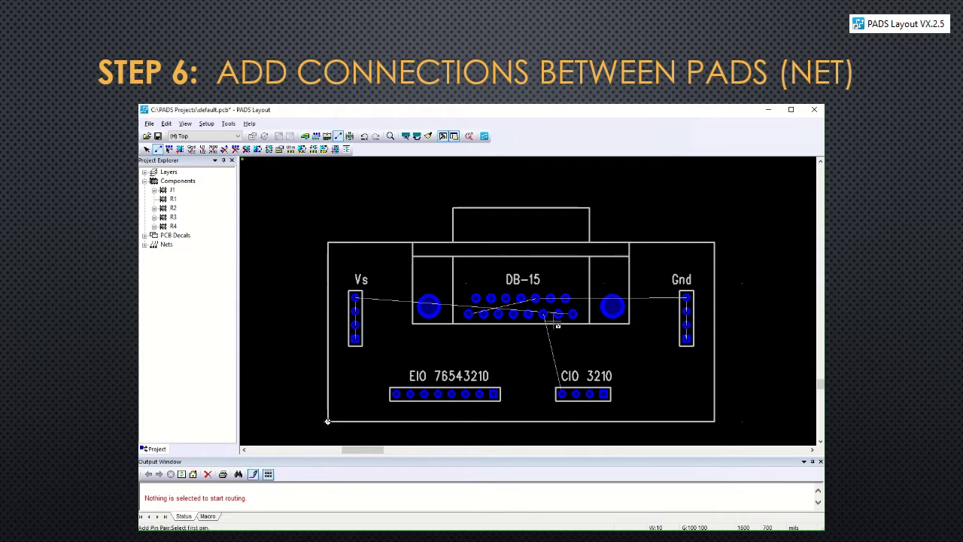
click(551, 299)
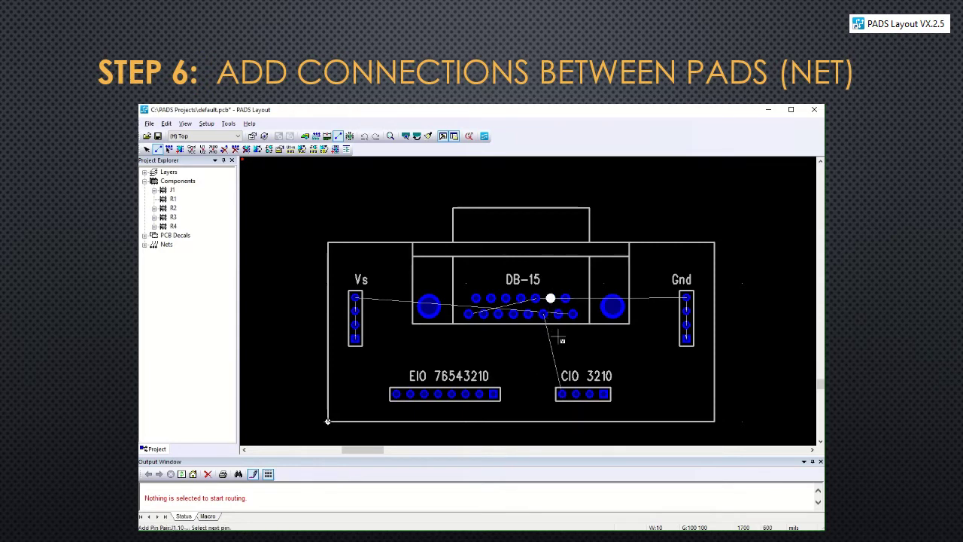
click(575, 394)
key(Escape)
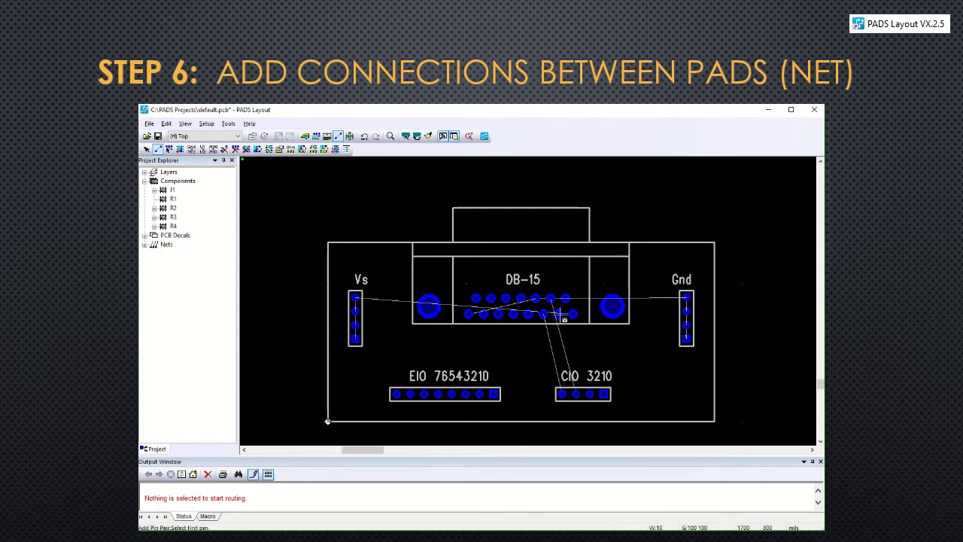
click(557, 313)
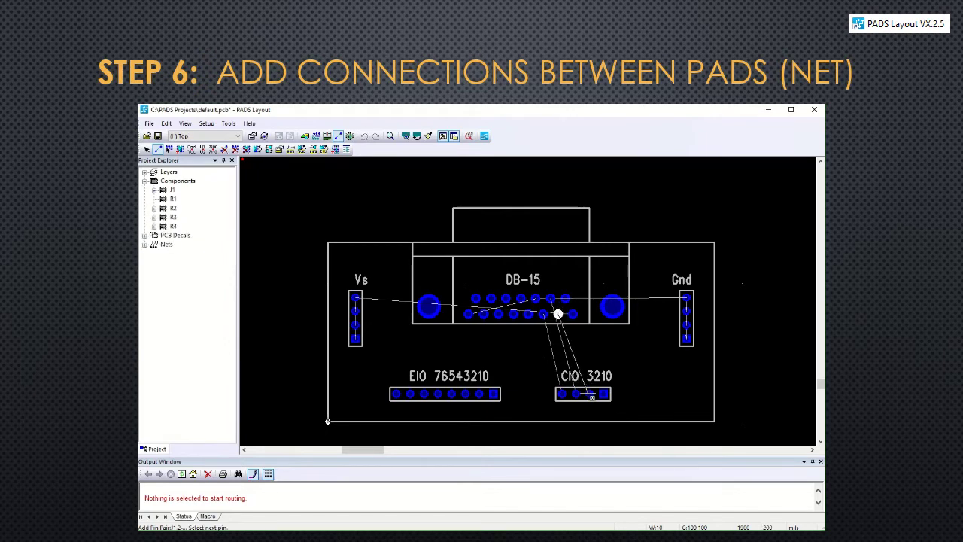
click(589, 392)
click(565, 299)
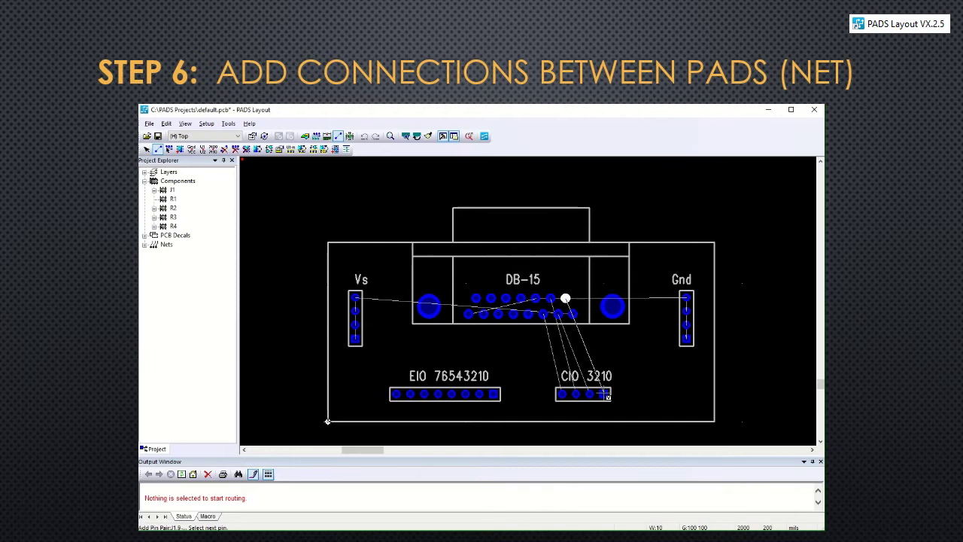
click(608, 392)
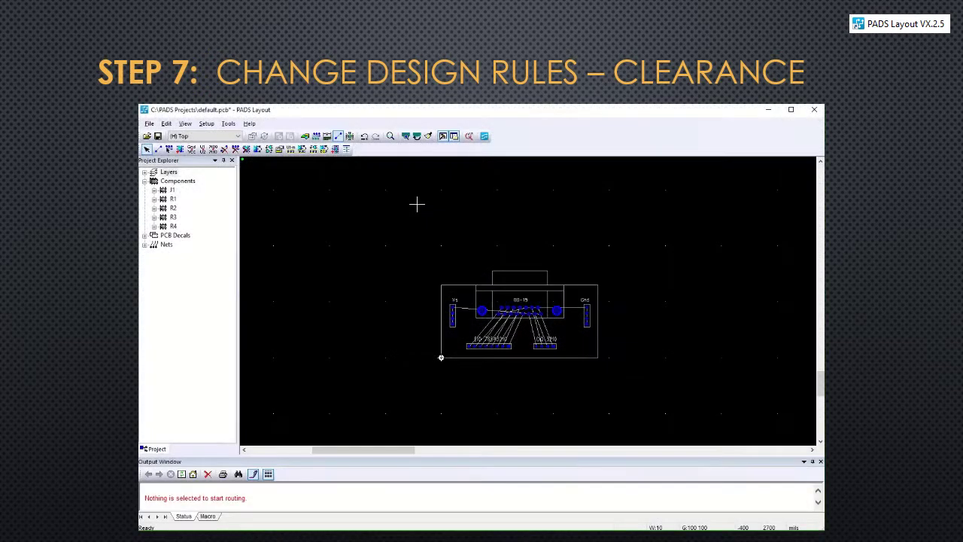
Set every default clearance value to 16 in the design rules
click(207, 124)
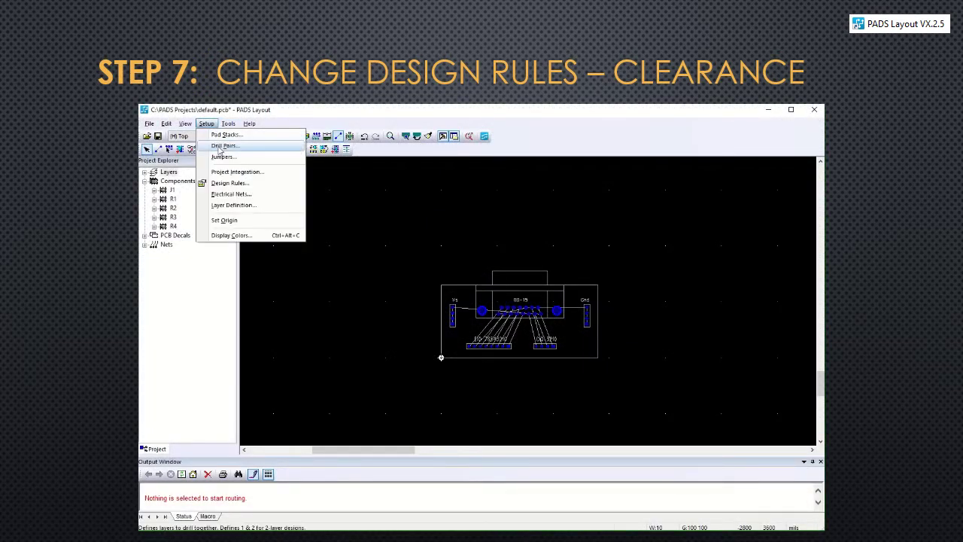
click(226, 184)
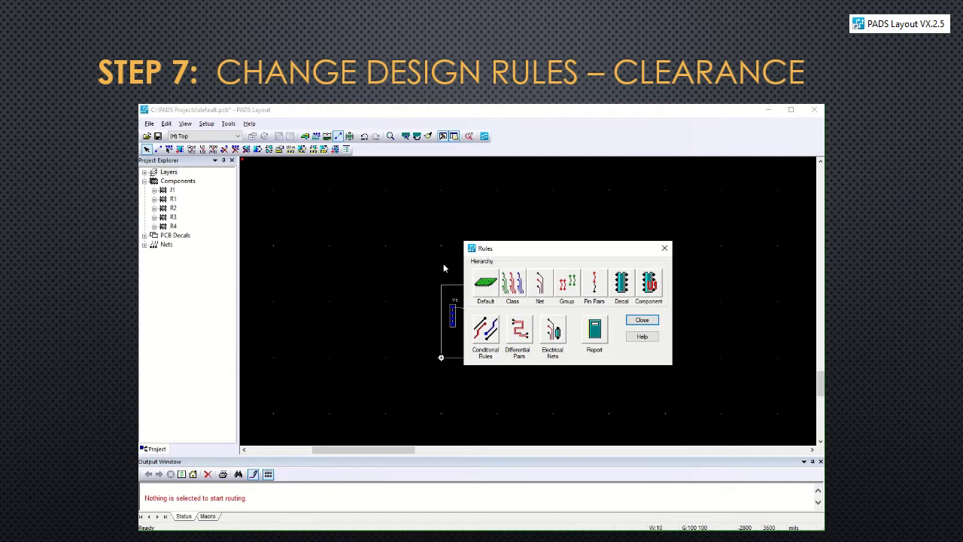
click(484, 291)
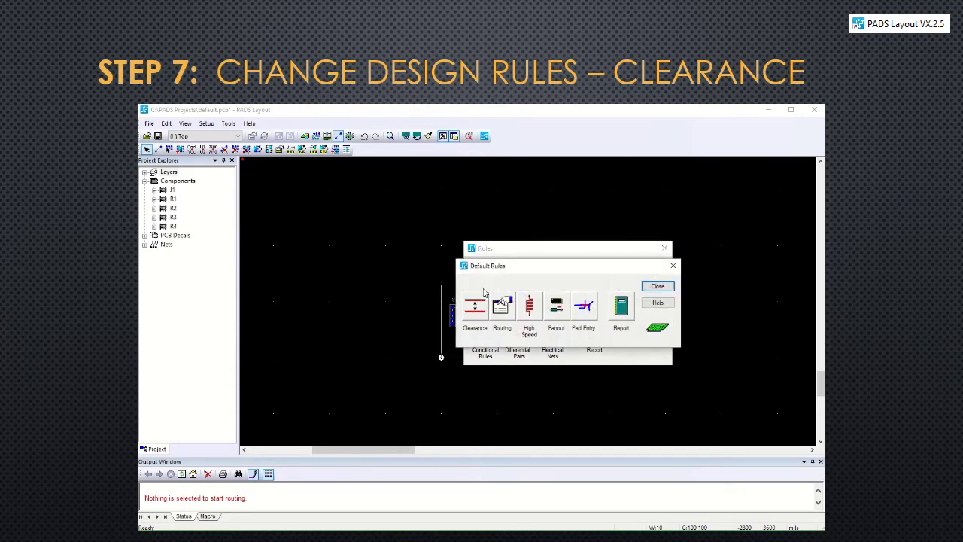
click(477, 313)
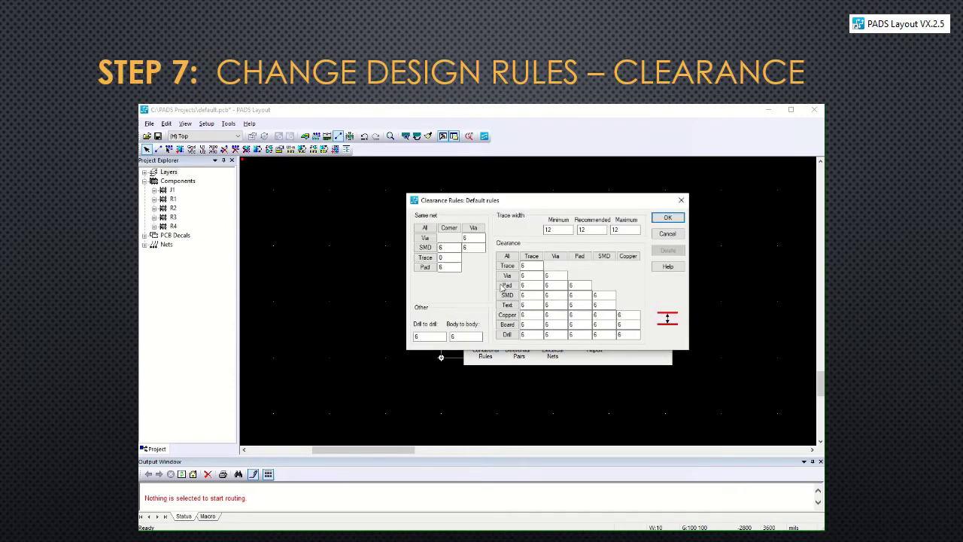
click(508, 257)
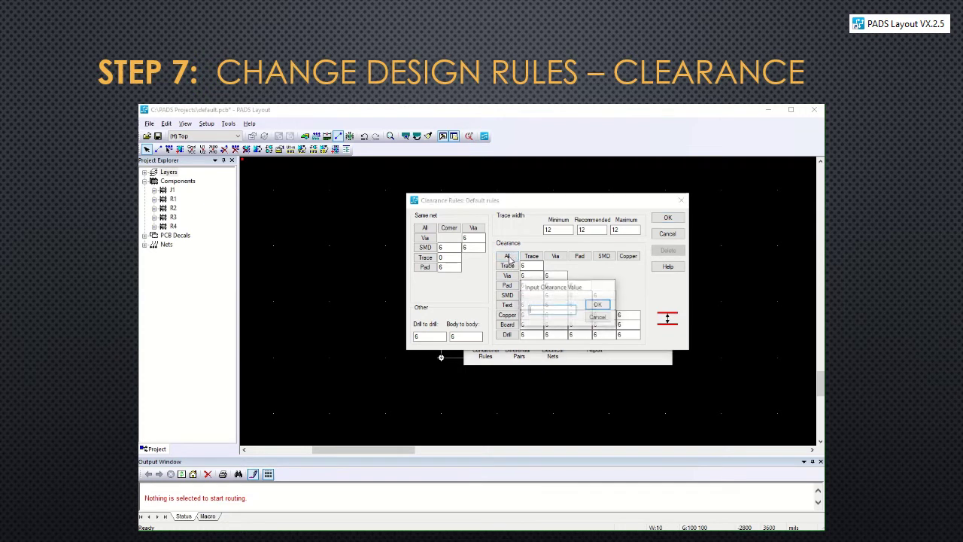
text(1)
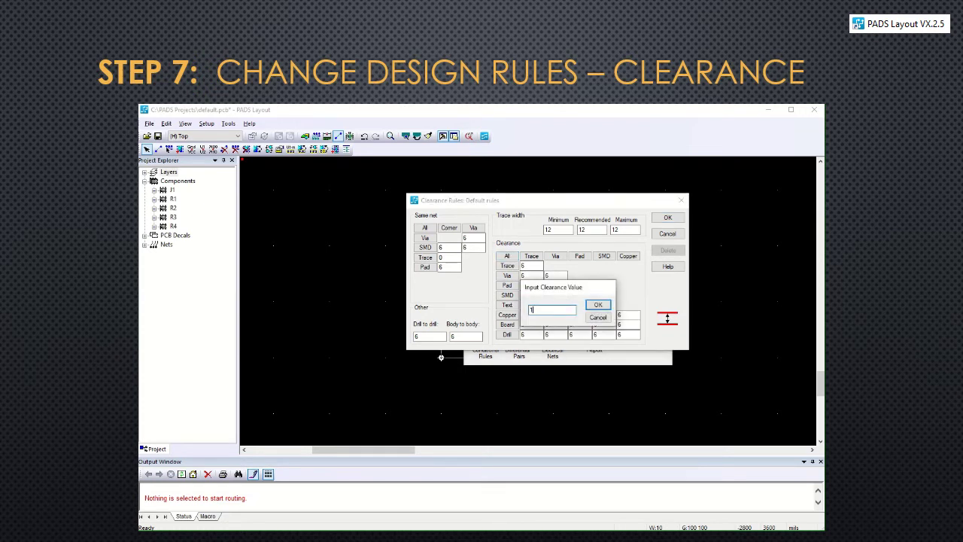
text(6)
click(598, 304)
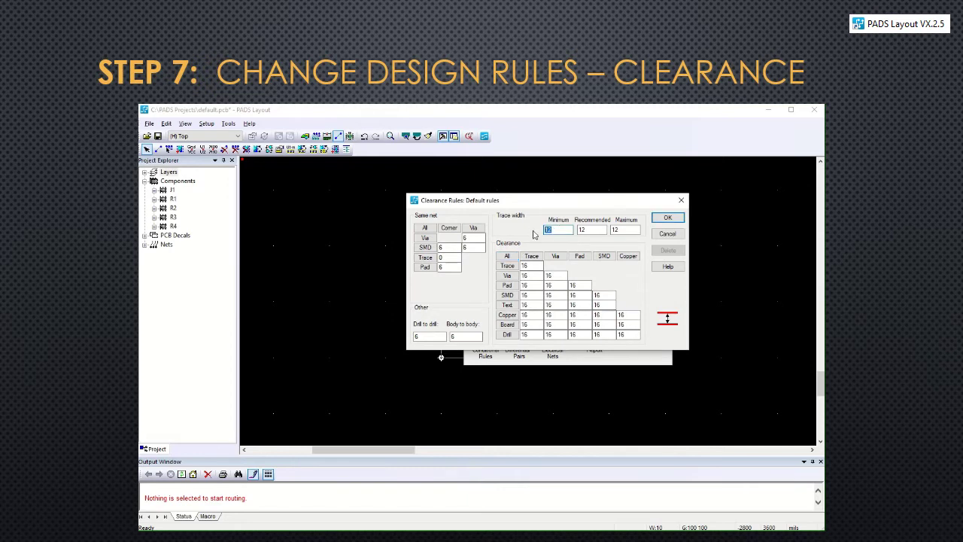
Set recommended trace width 16 and maximum width 50, then apply and close
text(16)
double_click(582, 230)
text(16)
double_click(632, 230)
text(1)
double_click(615, 231)
click(667, 219)
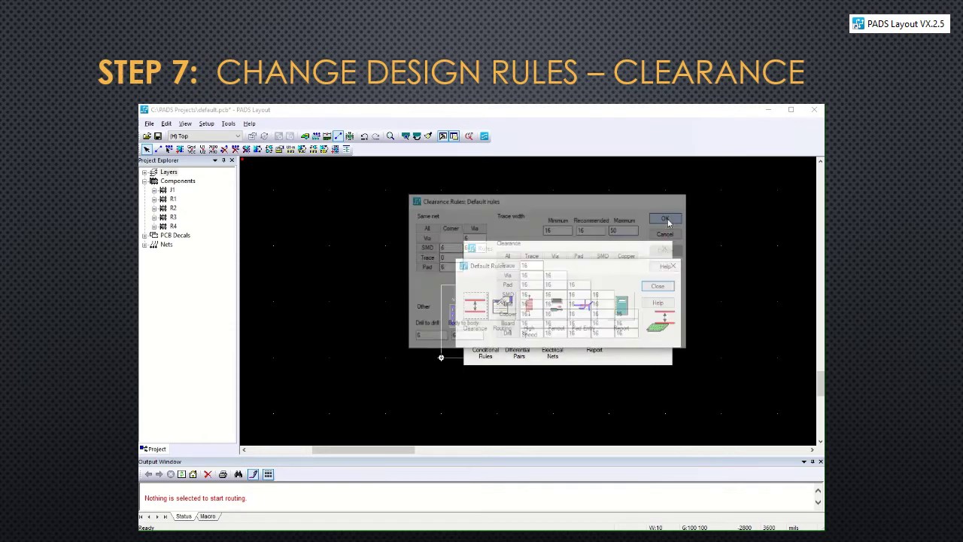
click(663, 289)
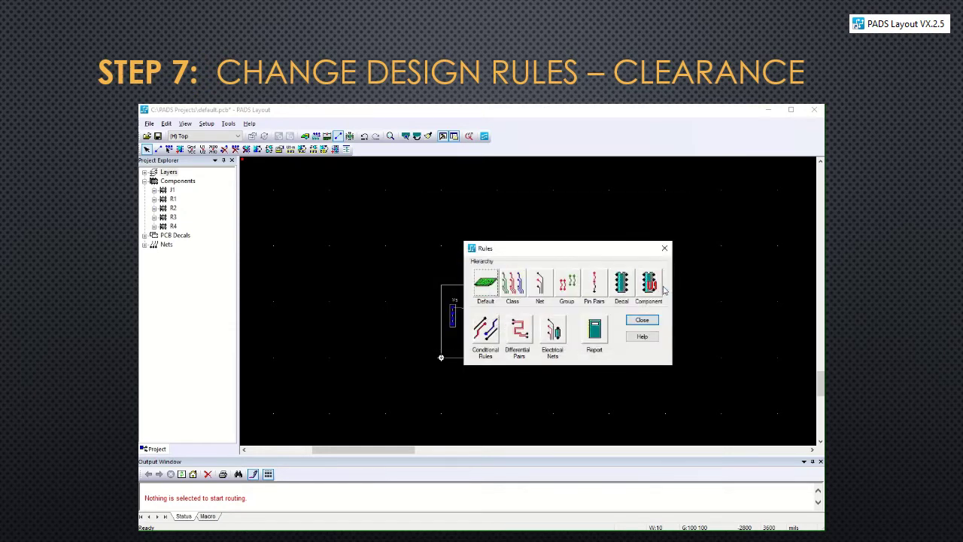
Close the design rules window and open the Pad Stacks properties for the SIP-8P decal
click(642, 320)
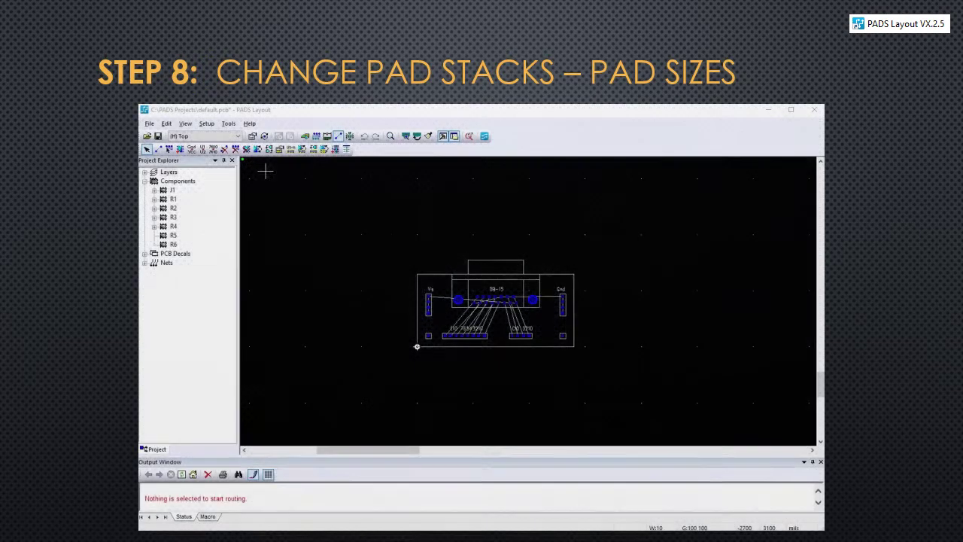
click(206, 123)
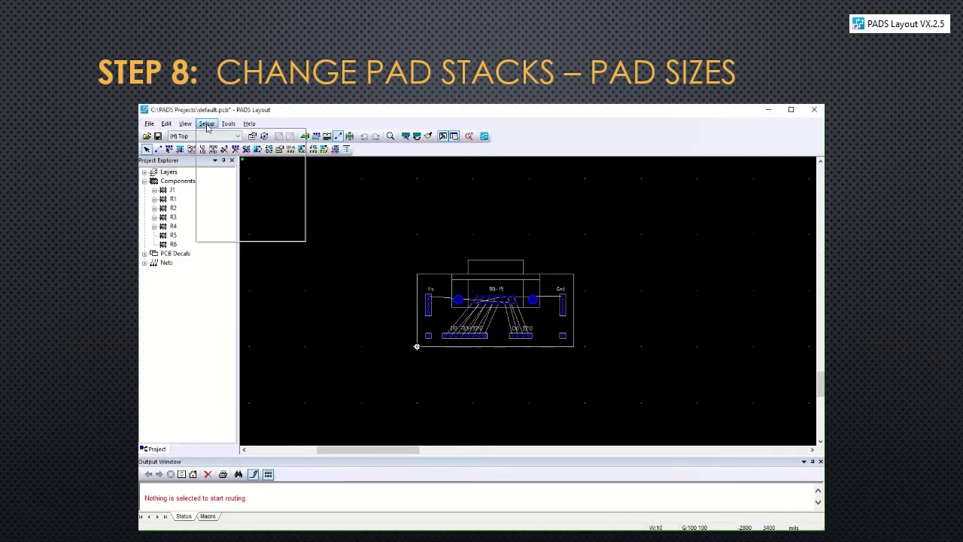
click(222, 136)
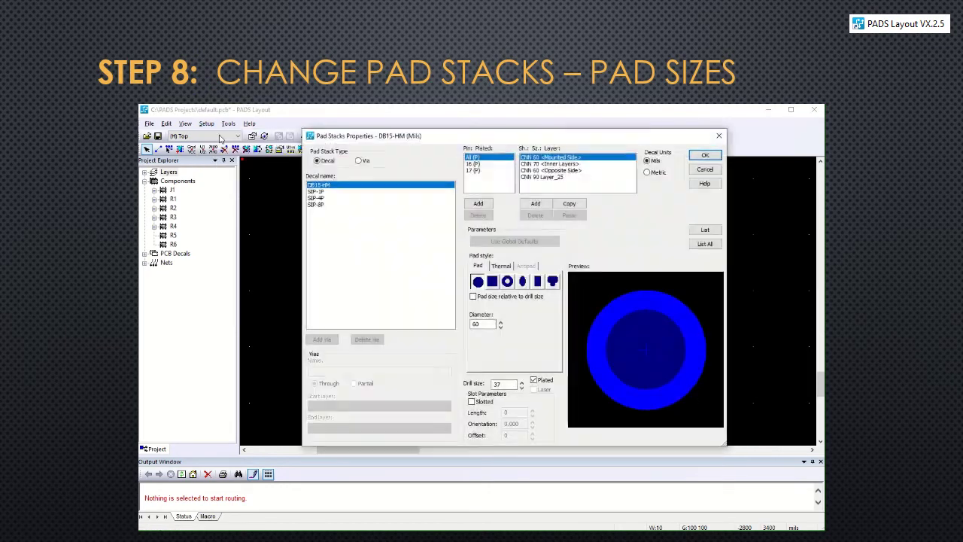
click(324, 205)
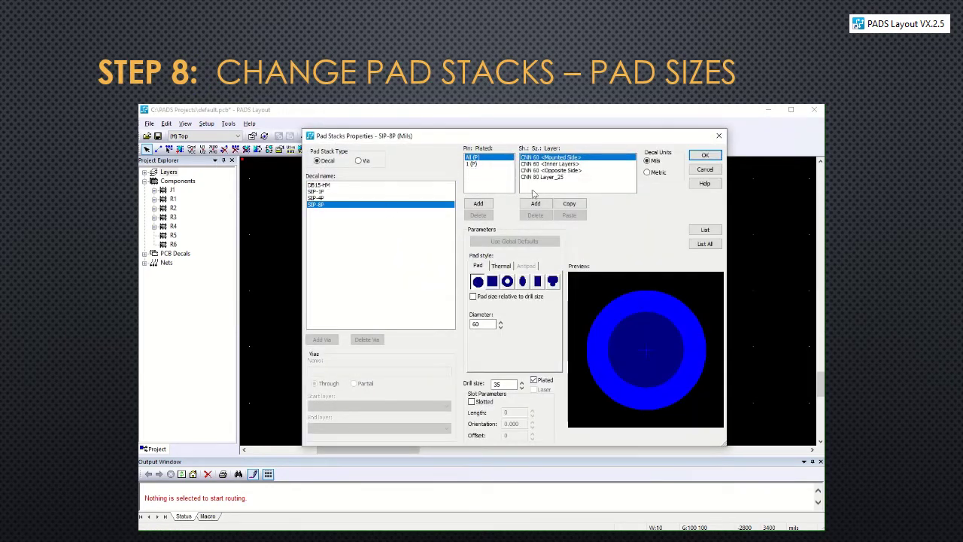
Set the SIP-8P pad diameter to 80 on the mounted and opposite sides
click(488, 324)
key(BackSpace)
key(BackSpace)
text(80)
click(525, 170)
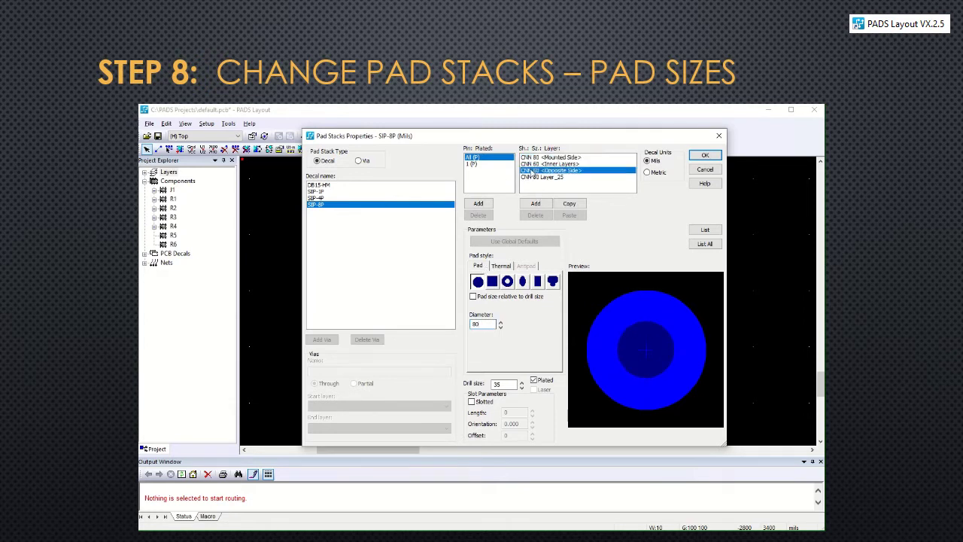
double_click(476, 323)
text(80)
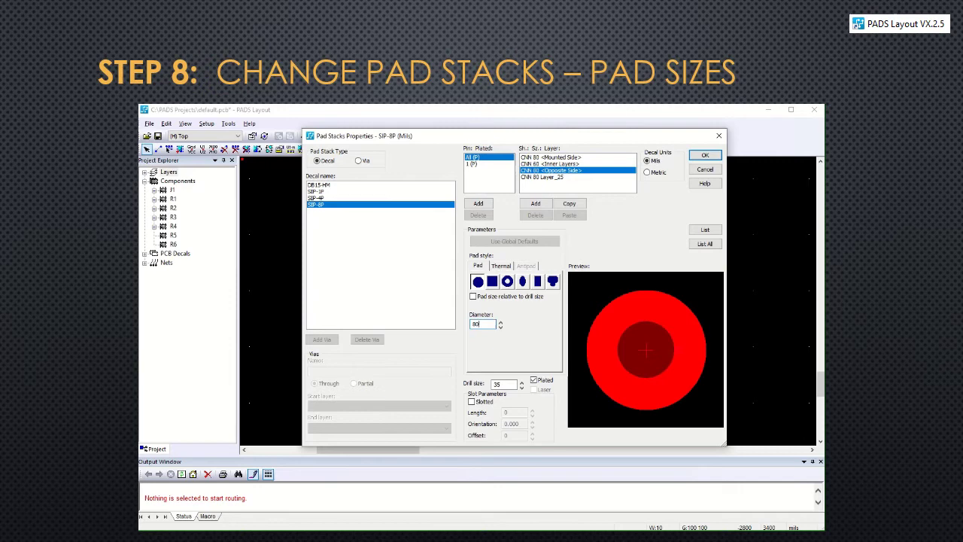
Set the SIP-8P square pin 1 pad size to 80 on both sides
click(474, 164)
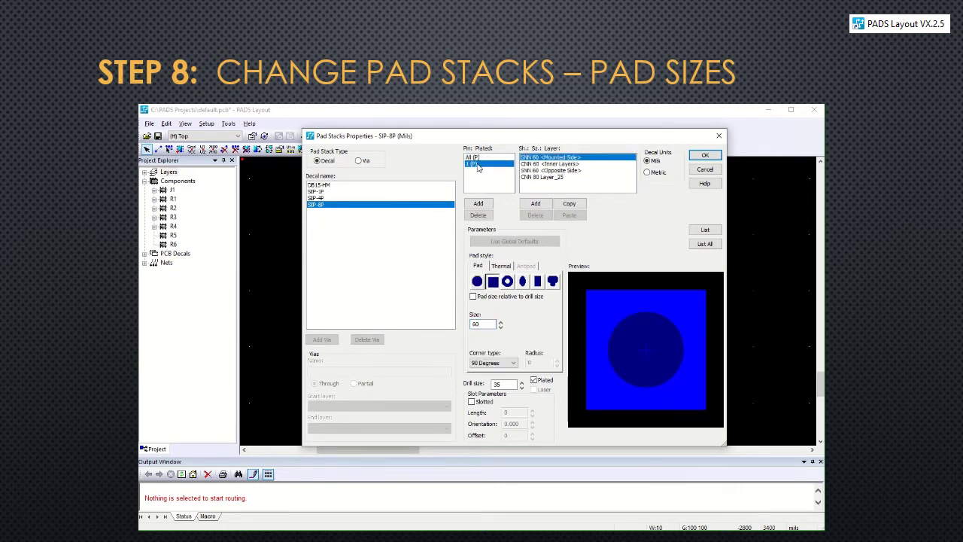
double_click(482, 325)
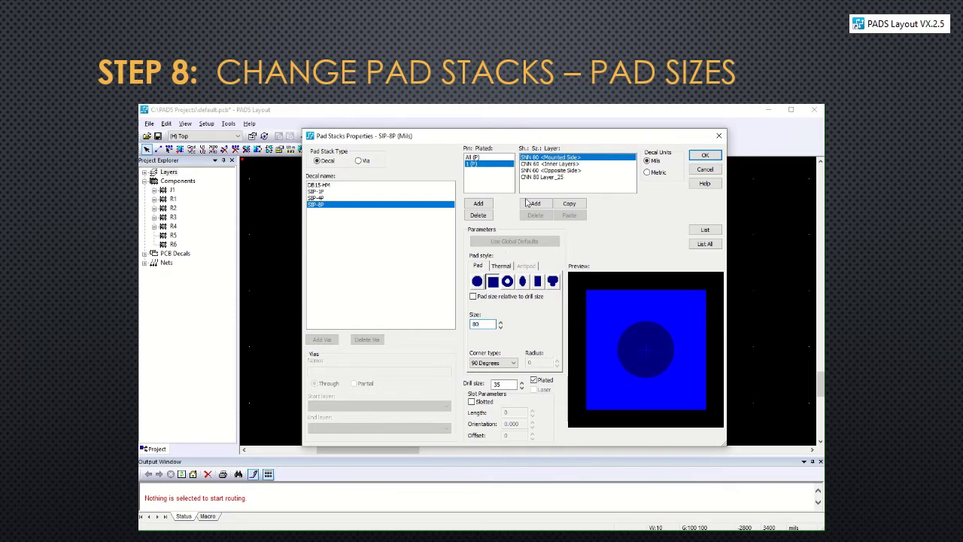
click(537, 171)
double_click(475, 324)
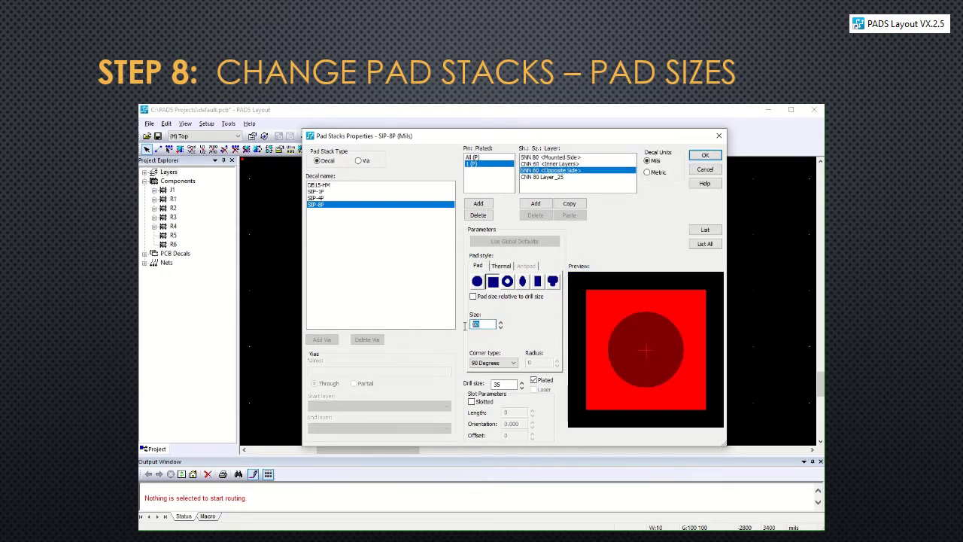
text(80)
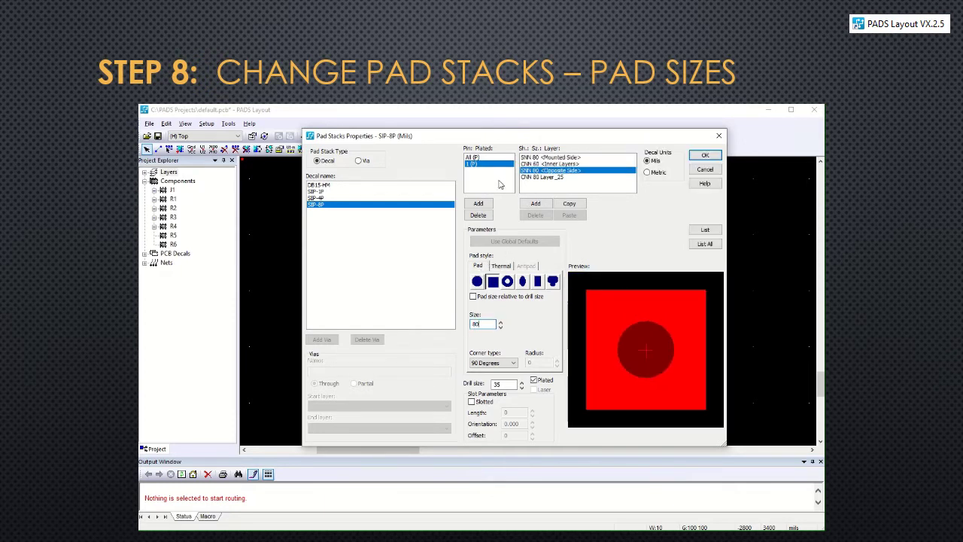
click(316, 198)
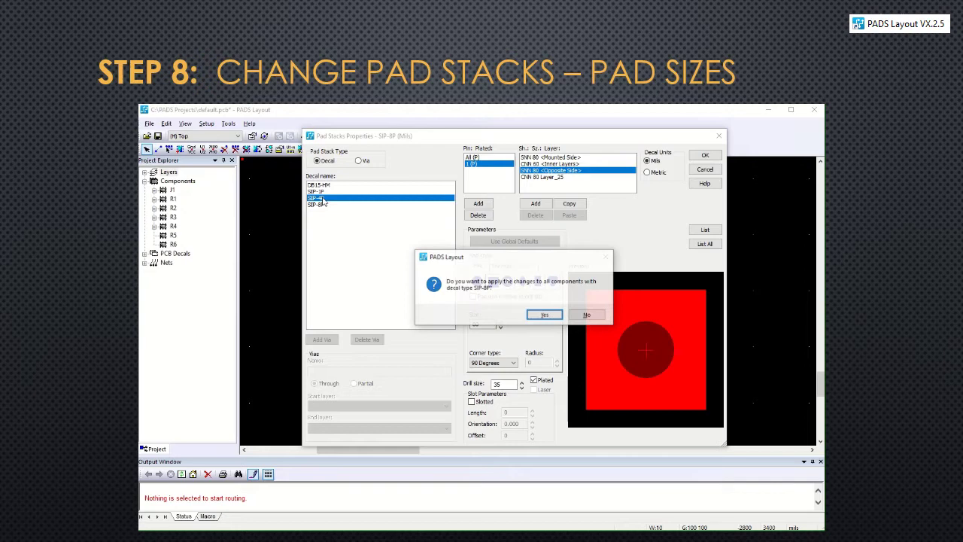
Apply the SIP-8P changes to all components and set the SIP-4P diameter to 80 on both sides
key(Return)
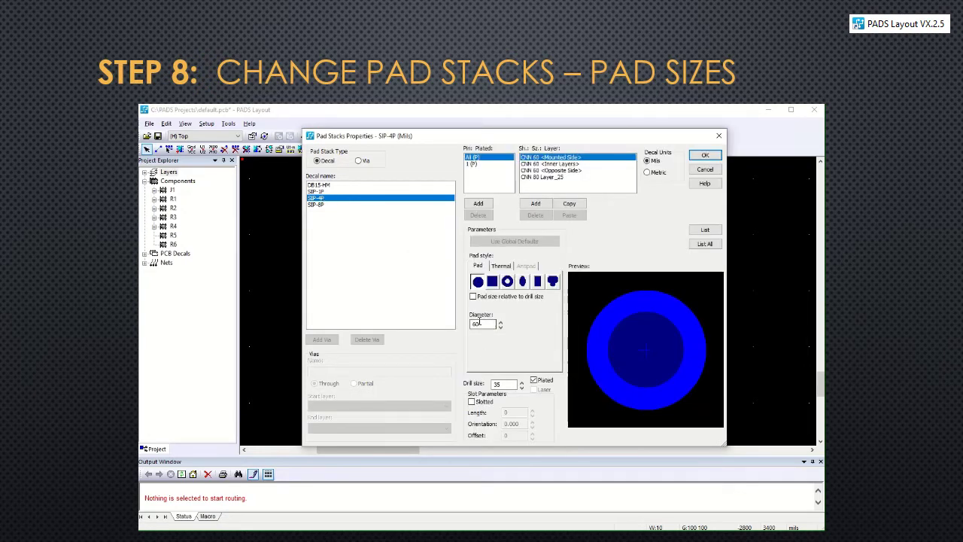
drag(480, 324, 468, 324)
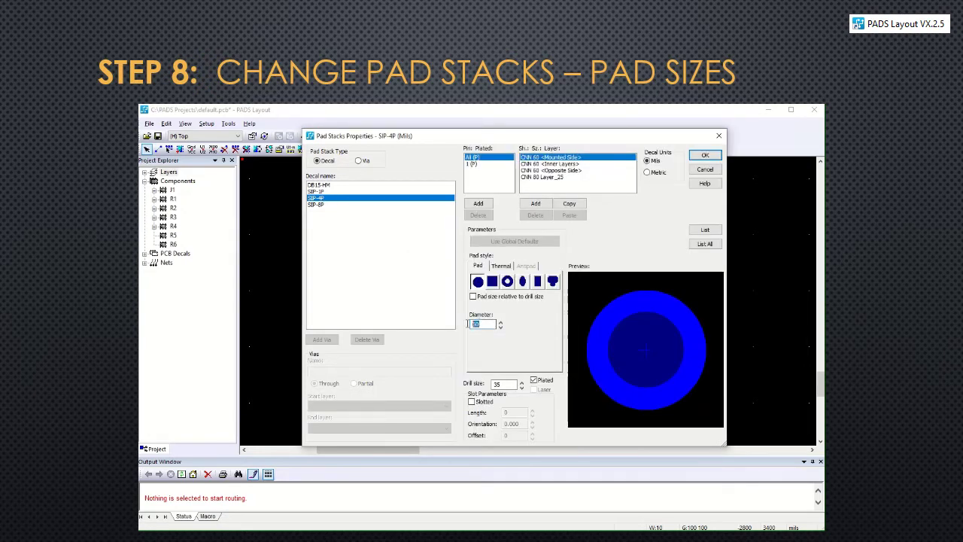
click(563, 170)
drag(493, 324, 469, 323)
text(80)
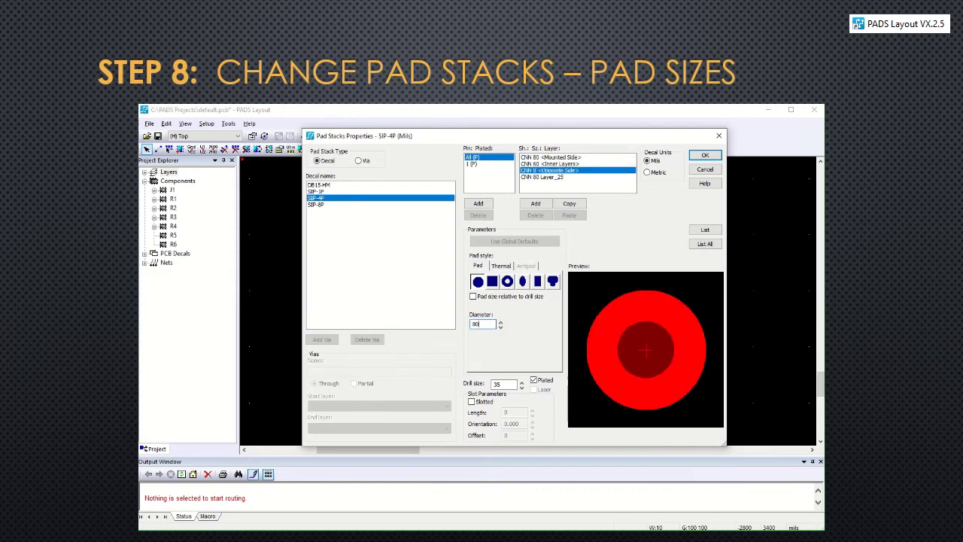
Set the SIP-4P square pin 1 pad size to 80 on mounted and opposite sides
click(482, 164)
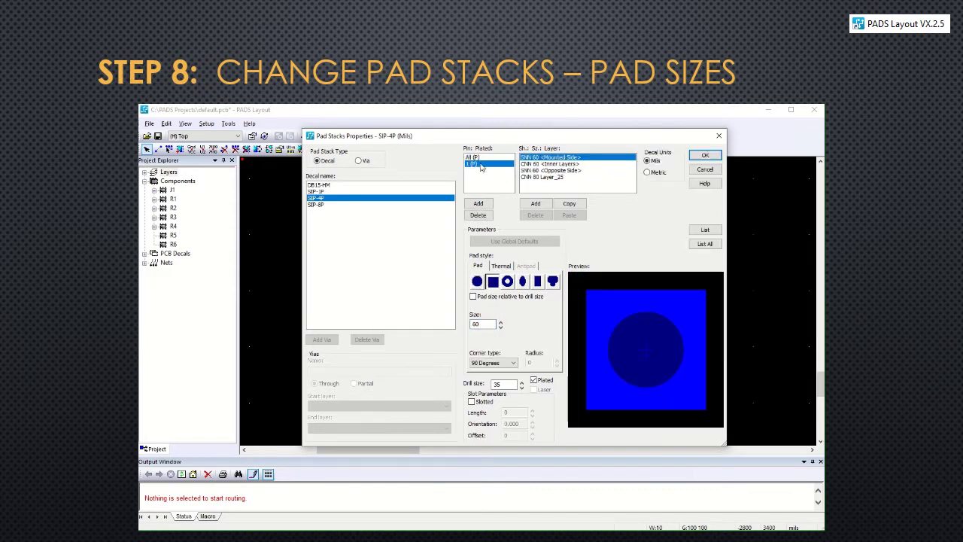
text(80)
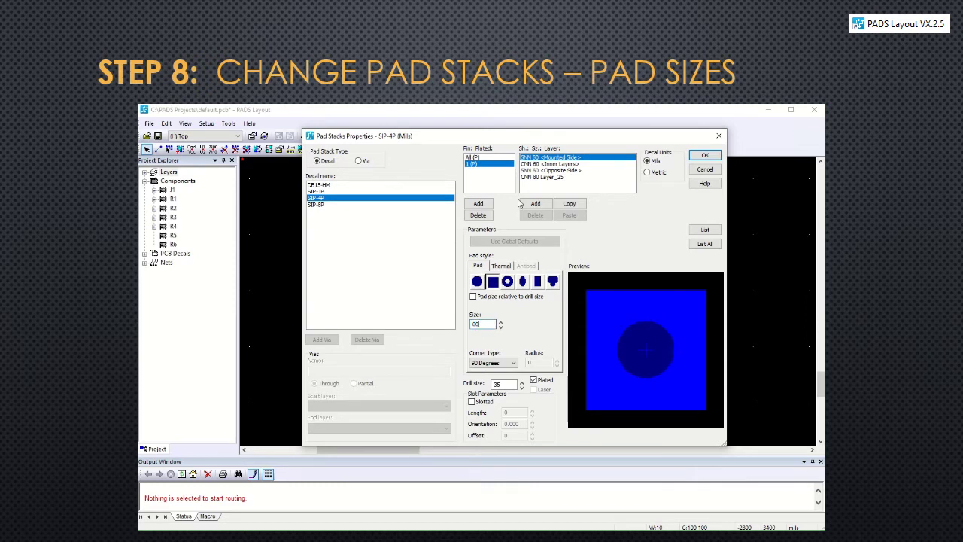
click(531, 170)
drag(493, 323, 471, 323)
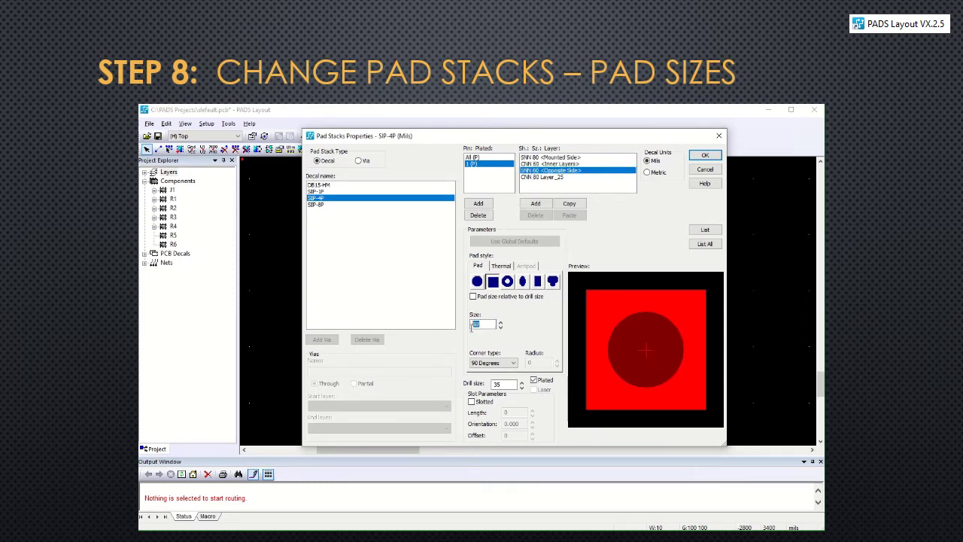
text(80)
click(573, 157)
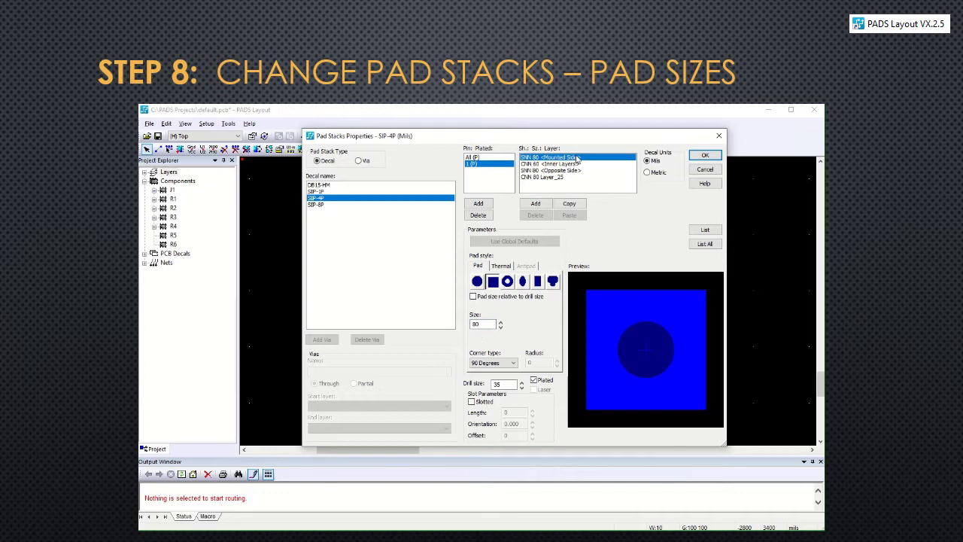
click(339, 186)
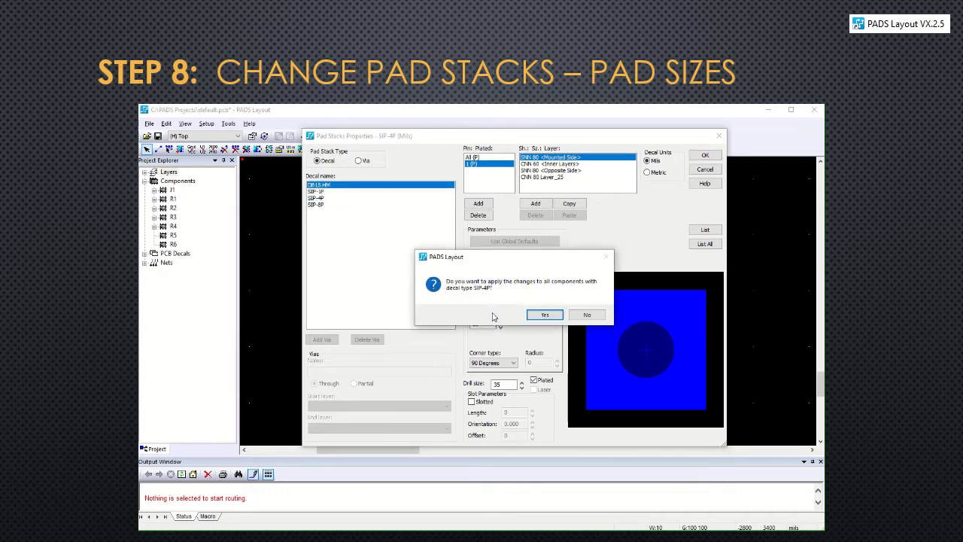
Apply the SIP-4P changes and set the DB15-HM pad diameter to 80 on both sides
click(533, 316)
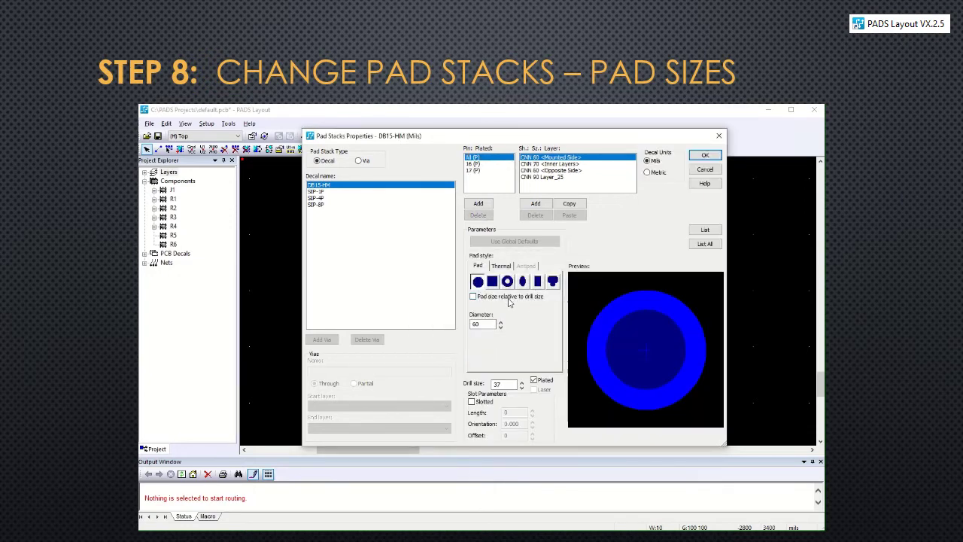
click(481, 323)
text(80)
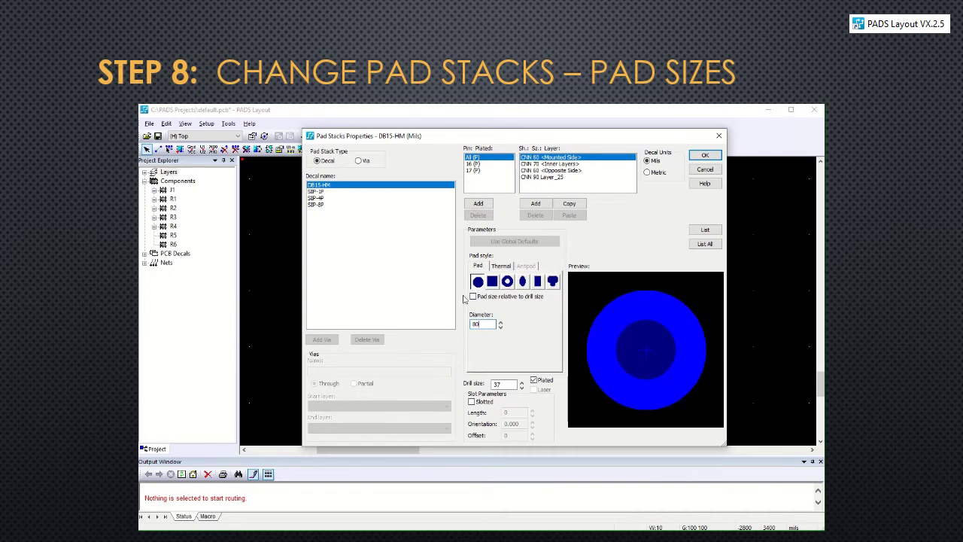
click(540, 171)
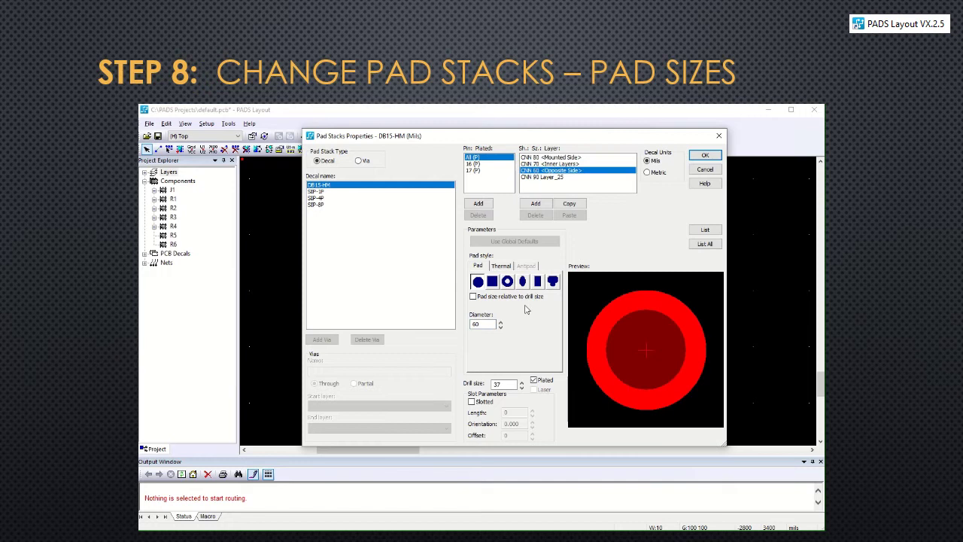
double_click(480, 324)
text(80)
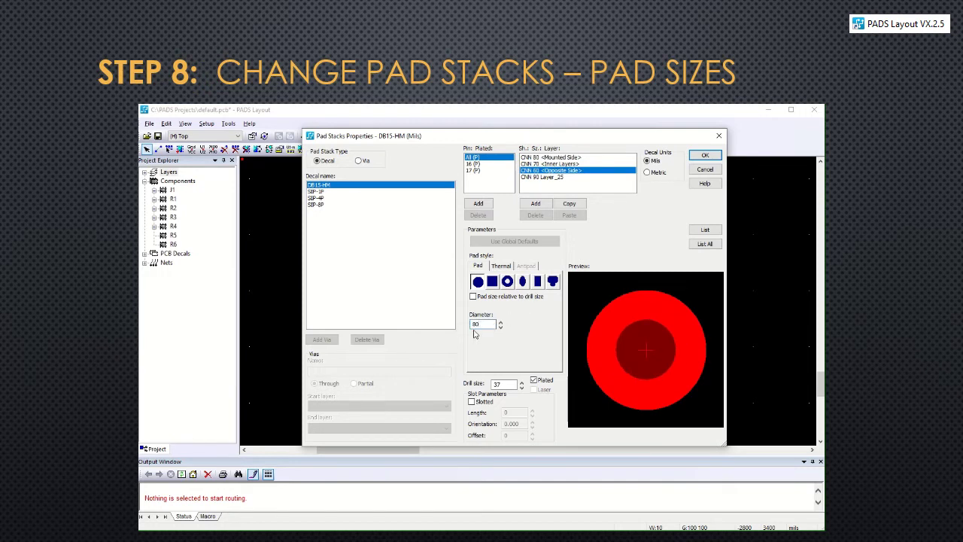
Select the DB15-HM mounting pins 16 and 17 pad stack
click(543, 157)
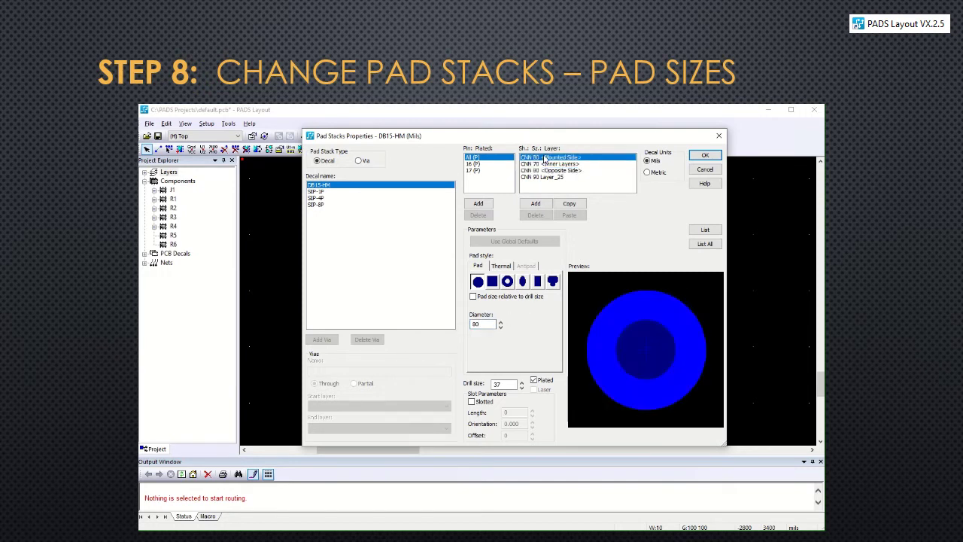
click(475, 164)
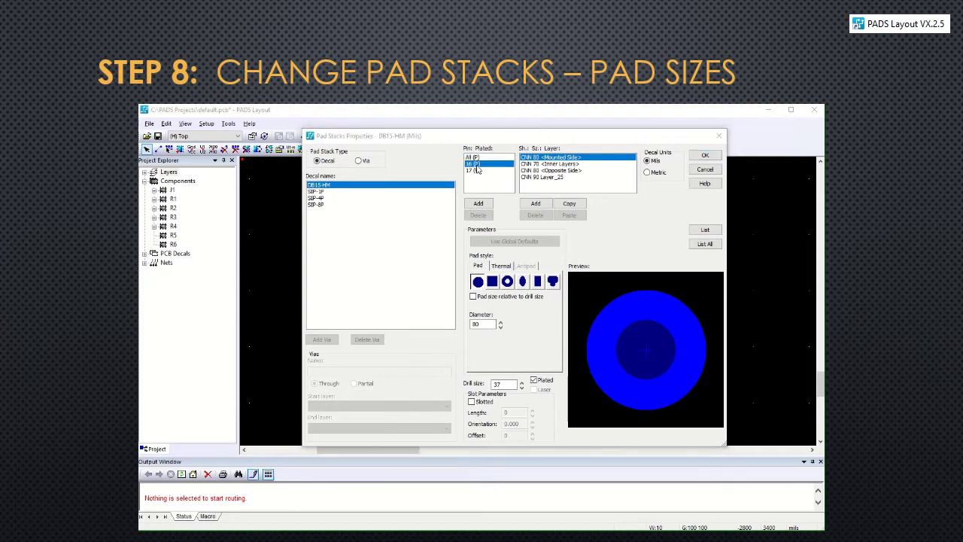
click(545, 314)
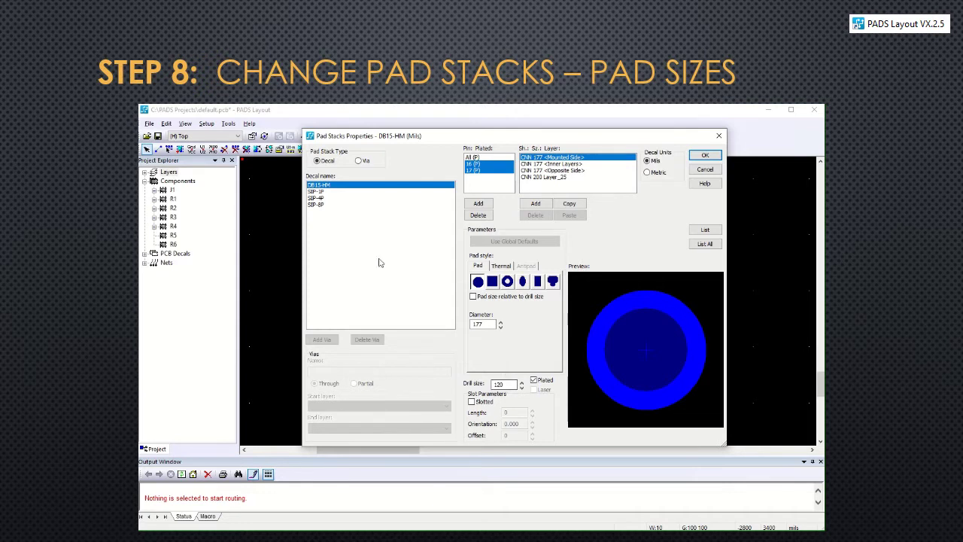
Apply the DB15-HM changes, then set the SIP-1P all-pins pad diameter and drill to 120
click(327, 193)
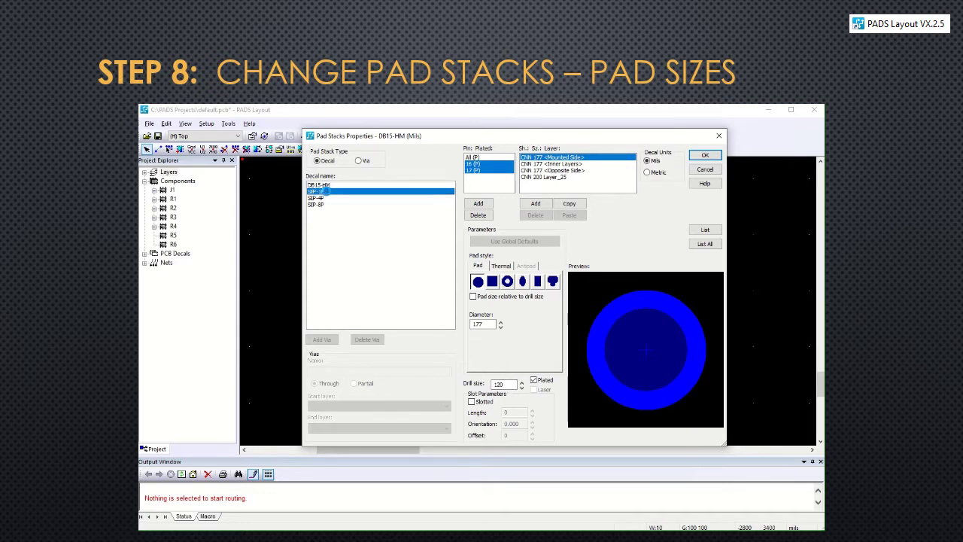
key(Return)
key(Return)
key(Return)
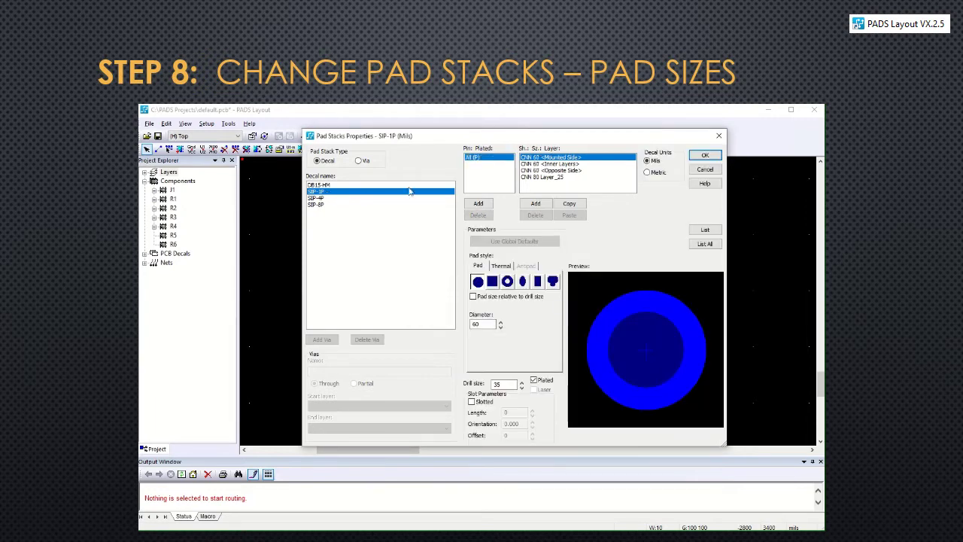
click(486, 163)
double_click(479, 323)
text(120)
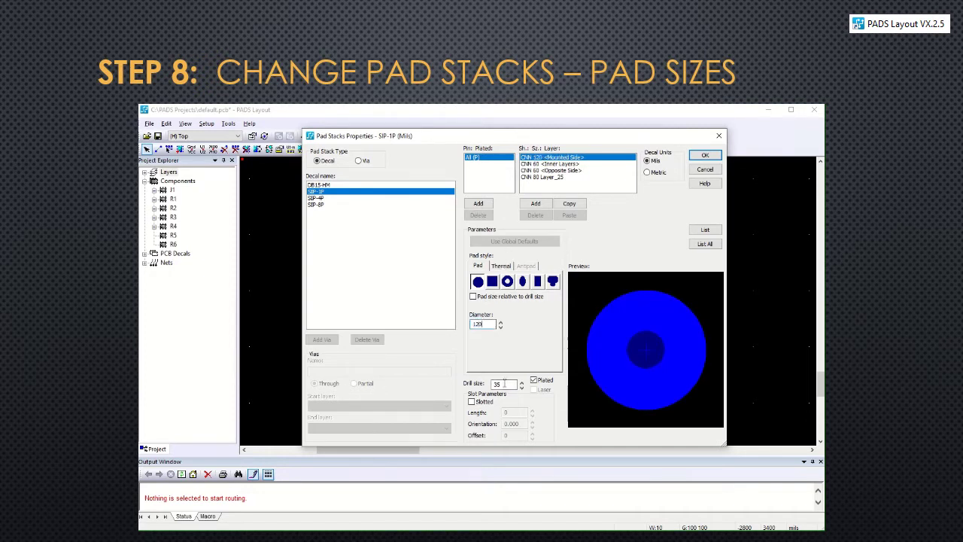
double_click(493, 385)
text(12)
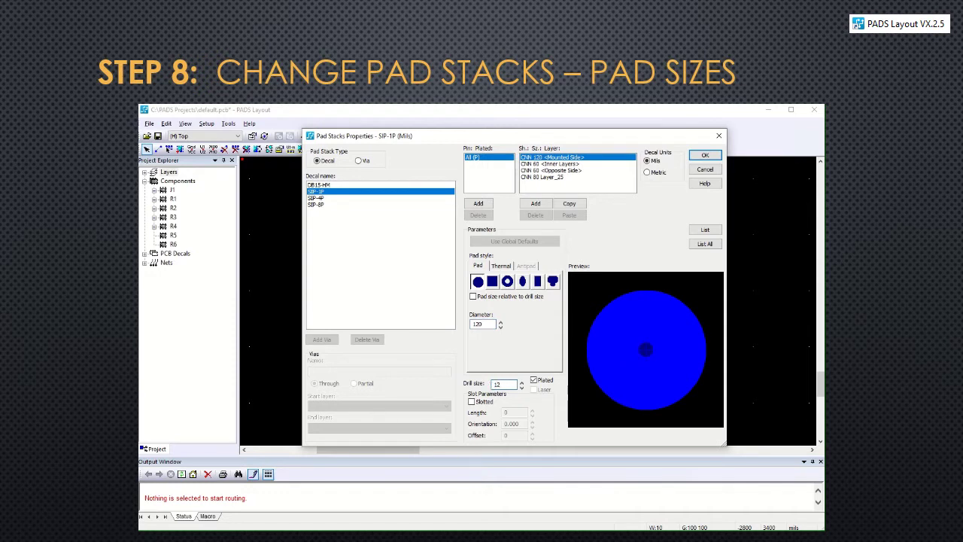
text(0)
Set the SIP-1P opposite-side diameter to 120 and apply it to all SIP-1P components
click(572, 172)
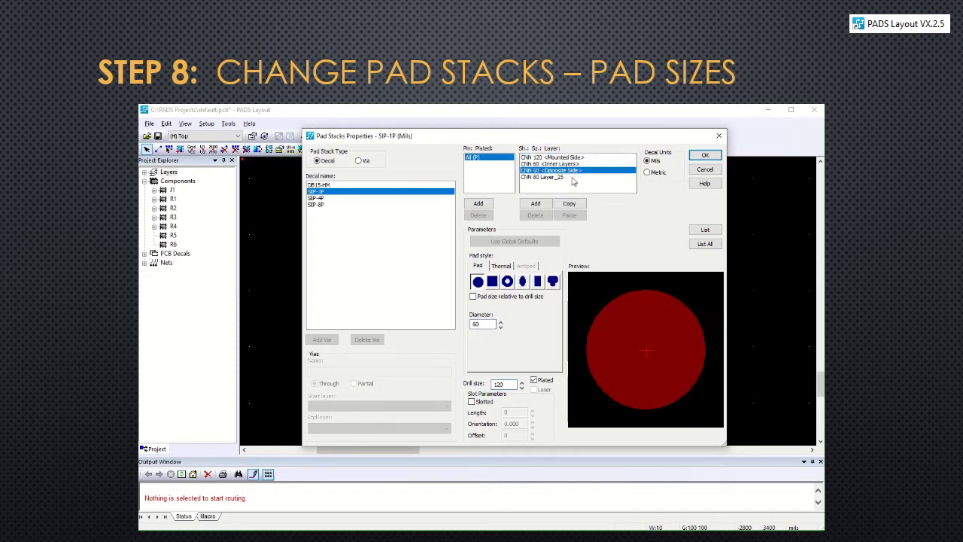
double_click(482, 324)
text(120)
click(717, 158)
click(551, 315)
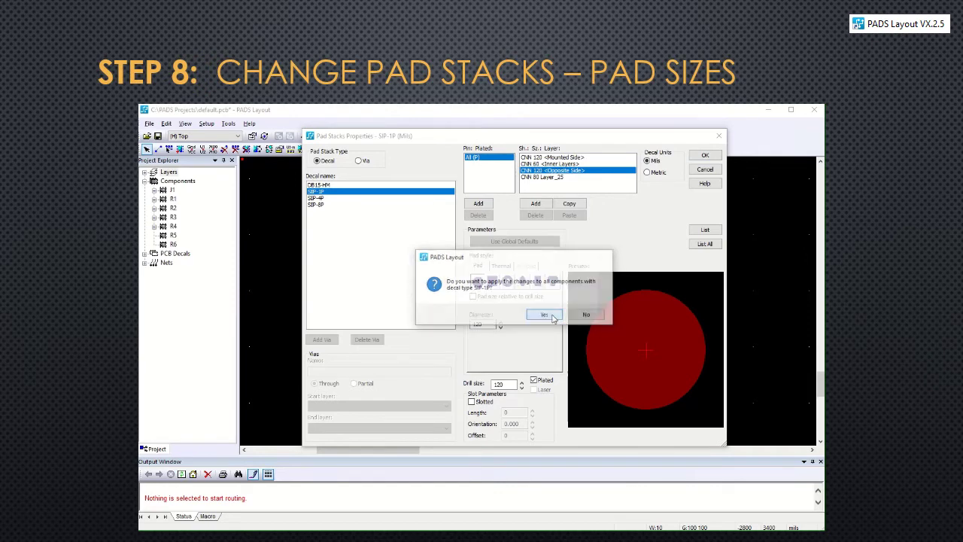
click(536, 315)
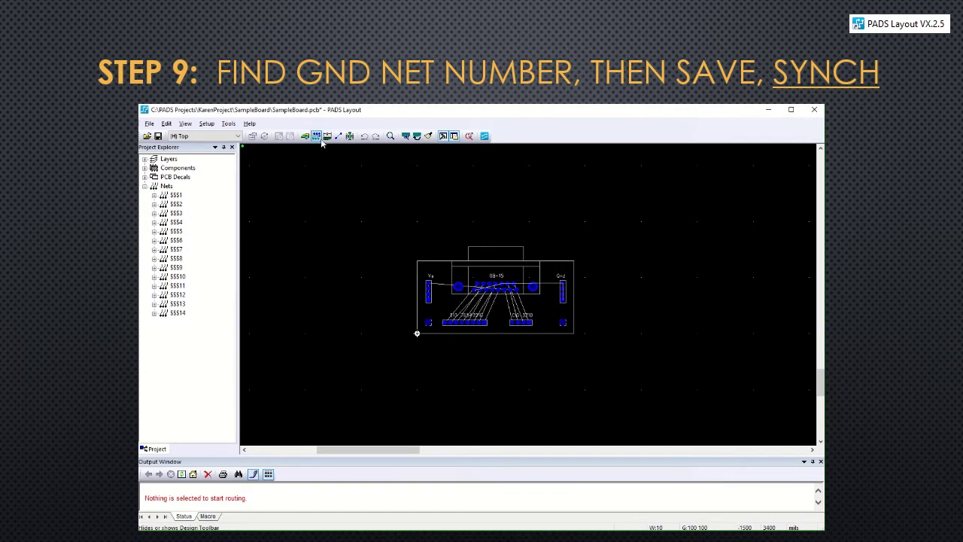
Select the Gnd pad with the nets-only filter to read net $$$2, then save SampleBoard.pcb
right_click(340, 230)
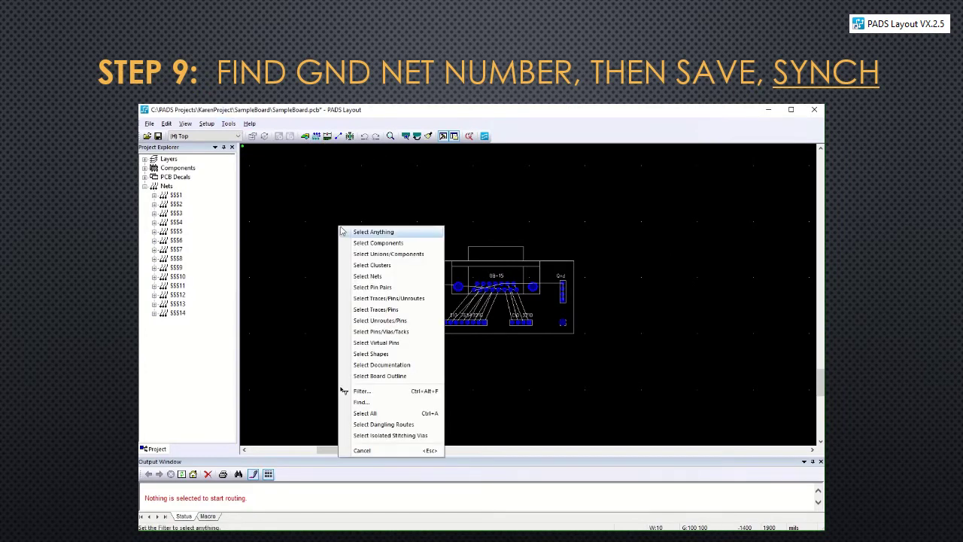
click(366, 276)
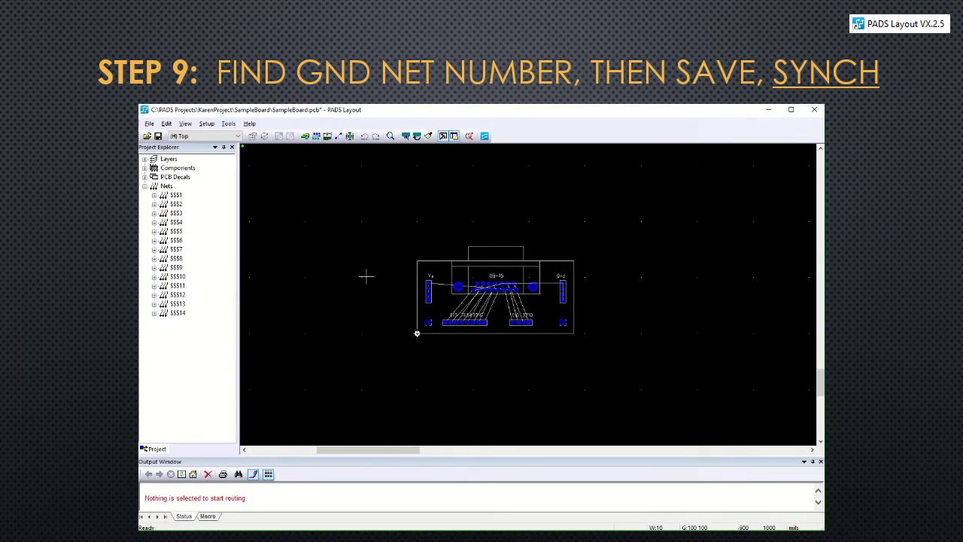
click(548, 284)
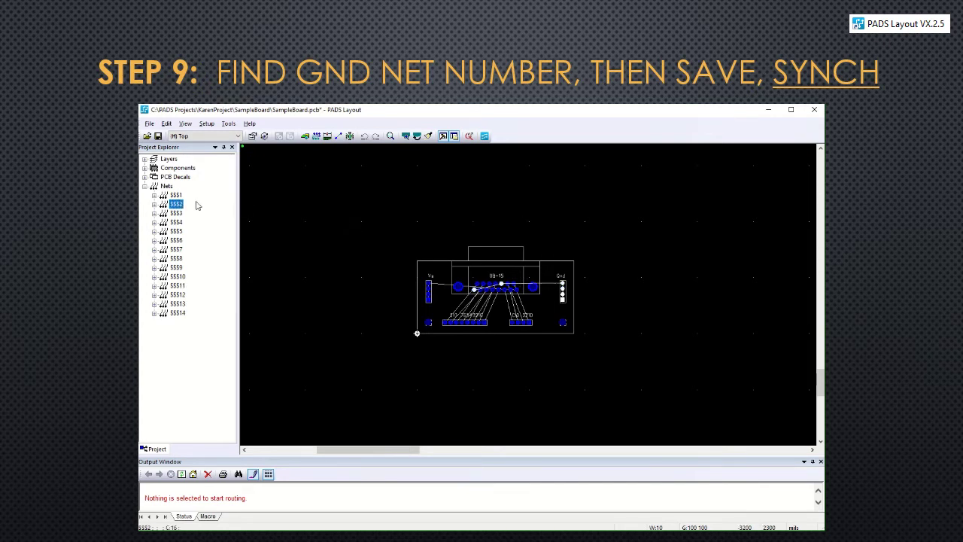
click(158, 136)
Save As over the existing SampleBoard.pcb, clear the Gnd highlight, and open the design in PADS Router
click(149, 124)
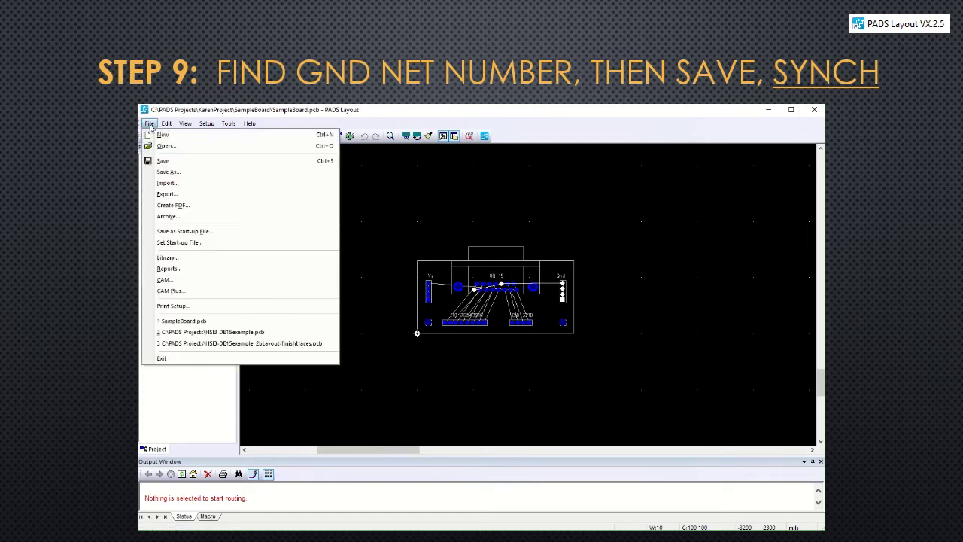
click(197, 171)
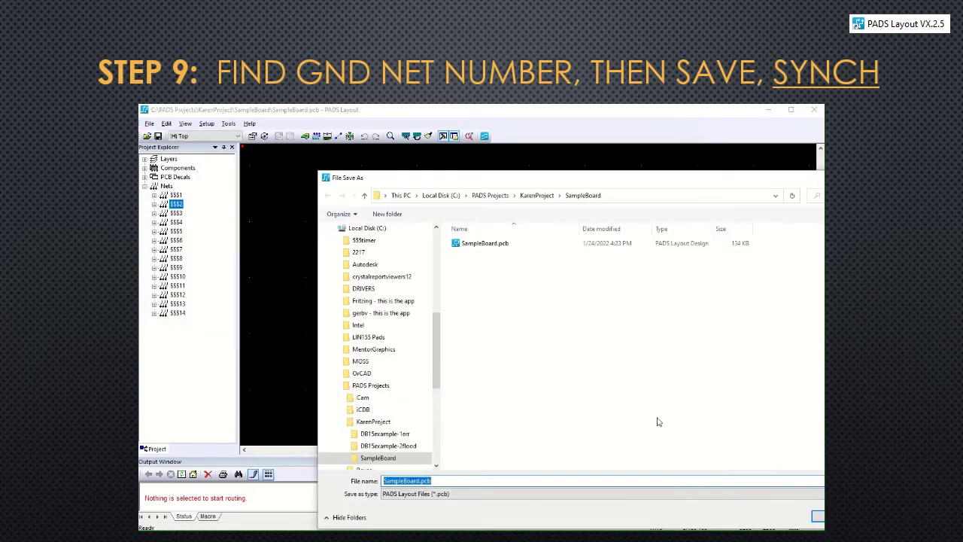
click(818, 517)
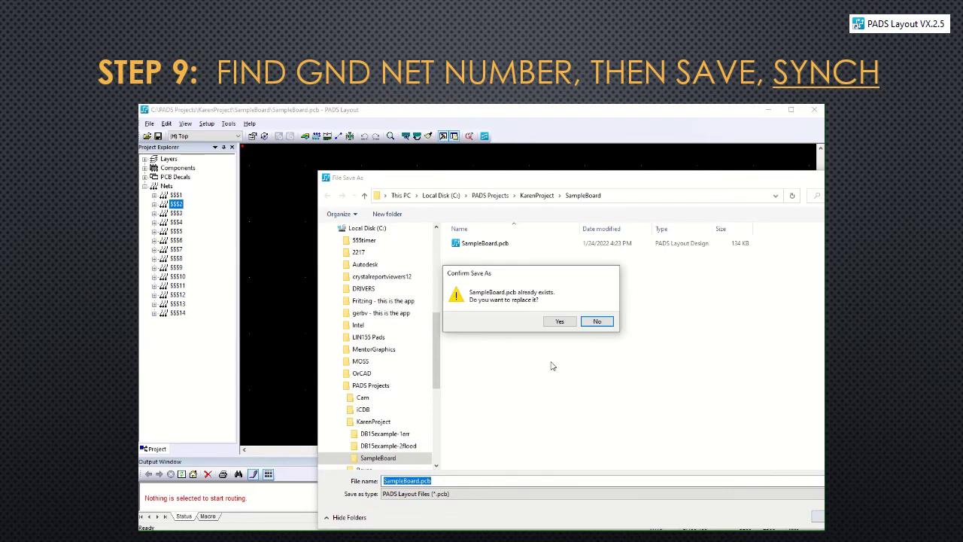
click(560, 321)
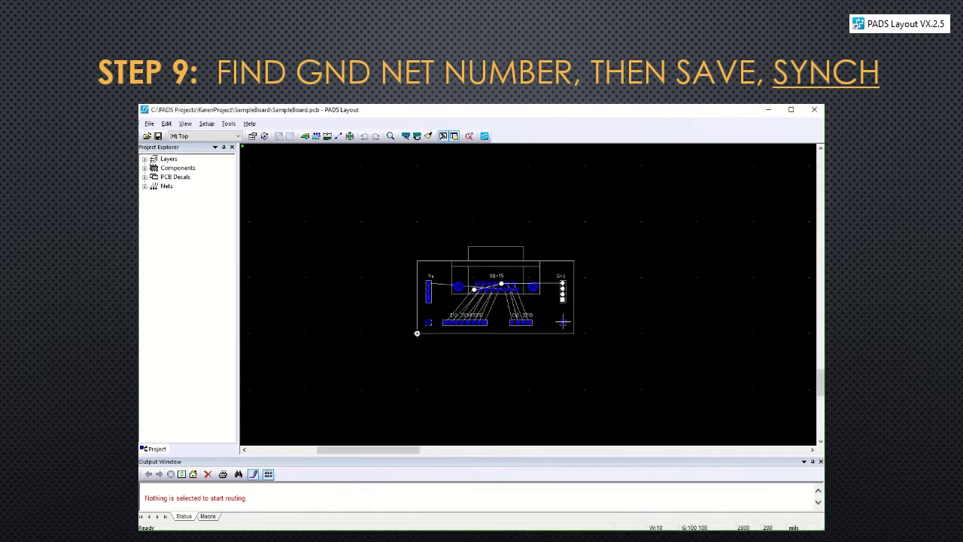
click(167, 186)
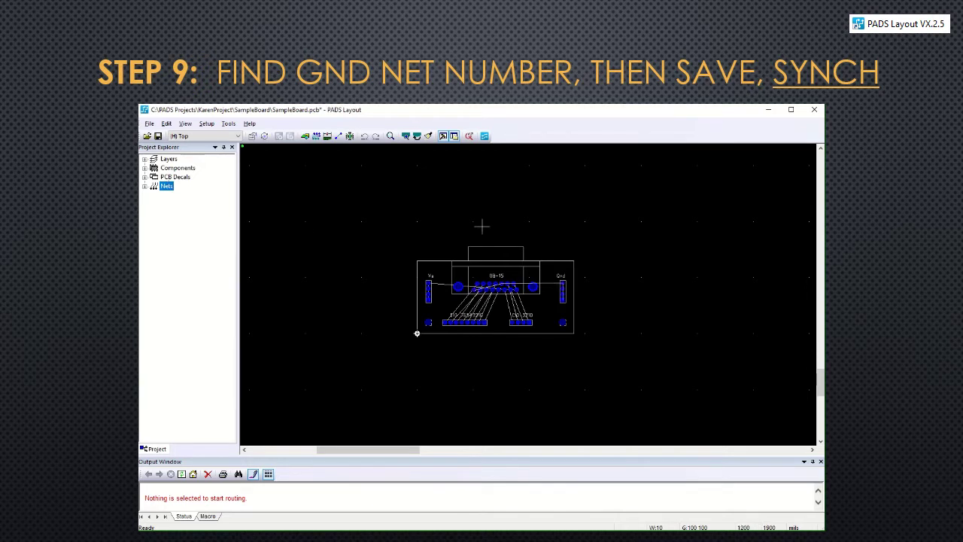
click(487, 140)
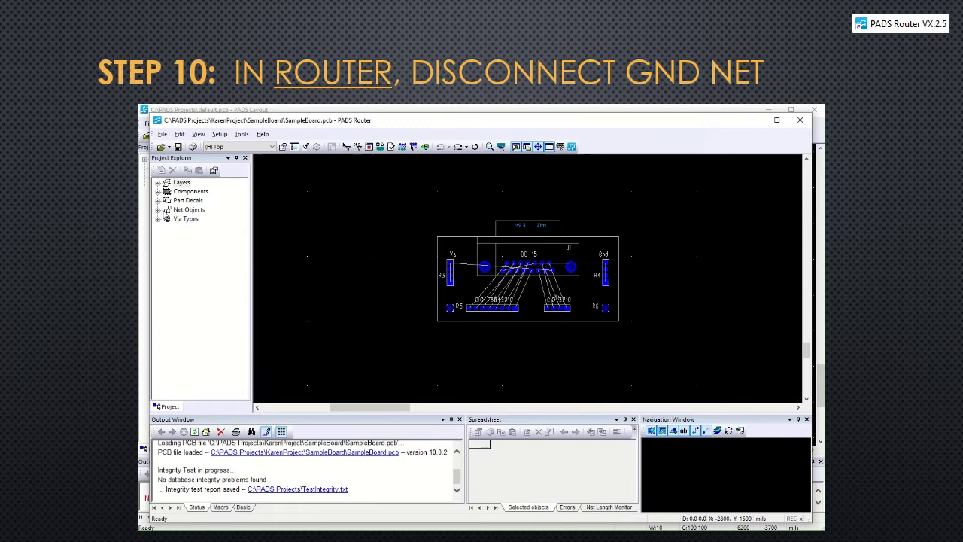
Expand Net Objects > Nets and bring up the context menu for net $$$2
click(158, 210)
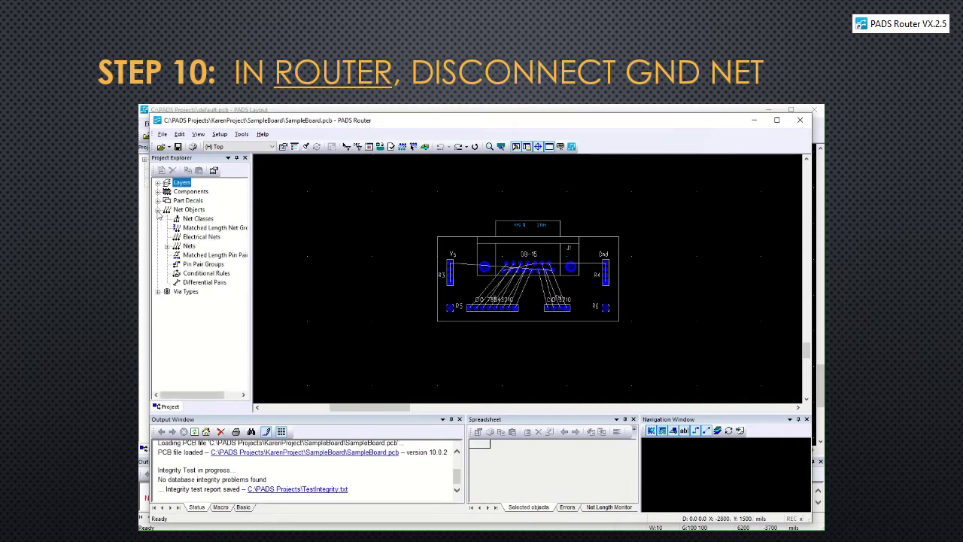
click(167, 246)
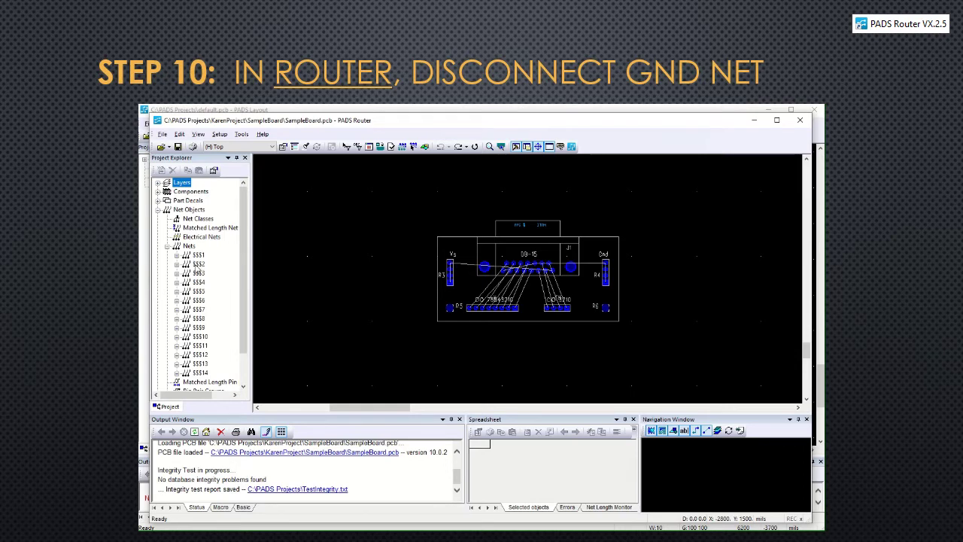
click(197, 264)
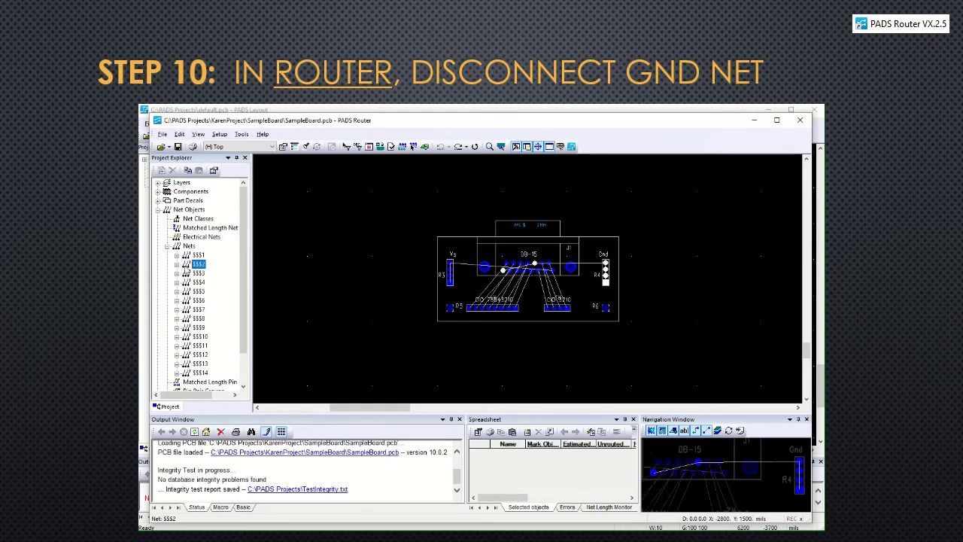
right_click(188, 266)
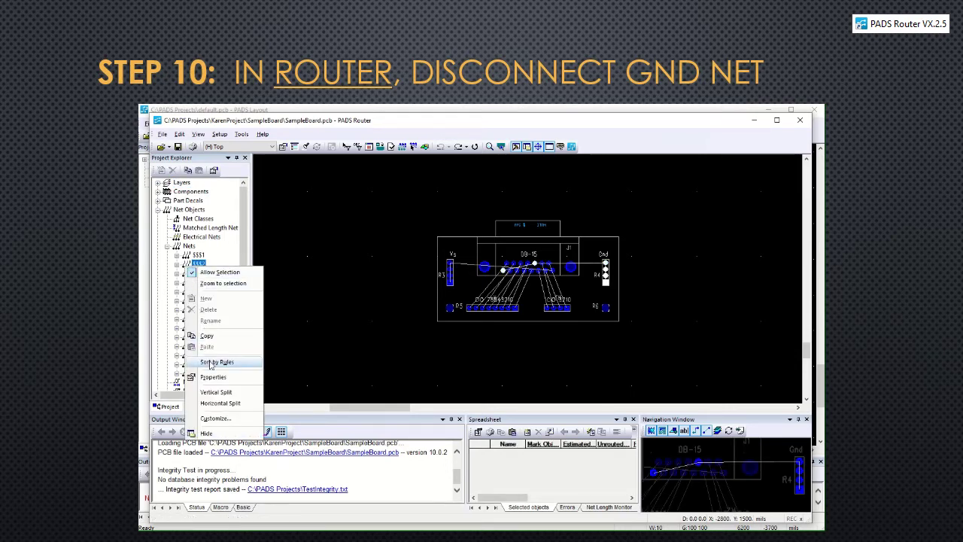
Uncheck Allow Routing for Top and Bottom in net $$$2's Layer Biasing properties
click(228, 380)
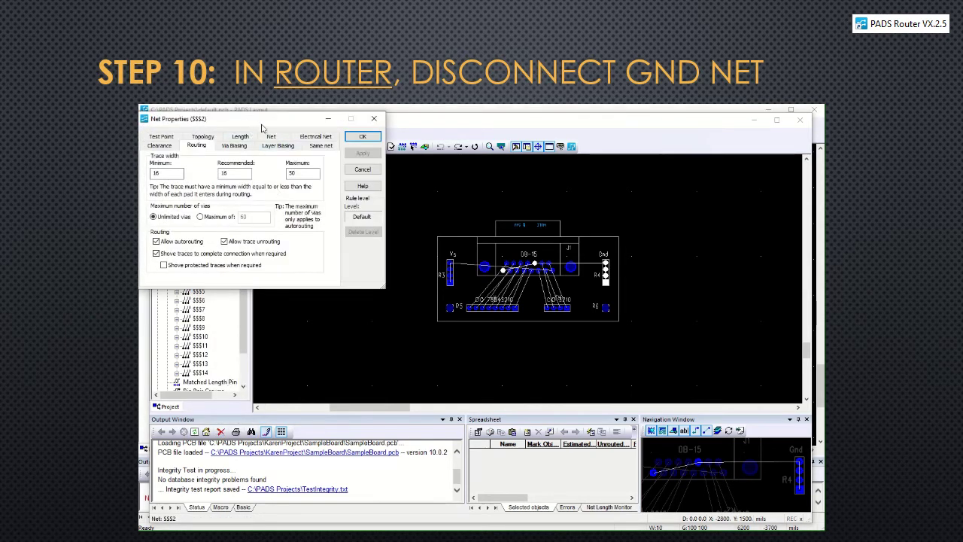
drag(261, 127, 440, 204)
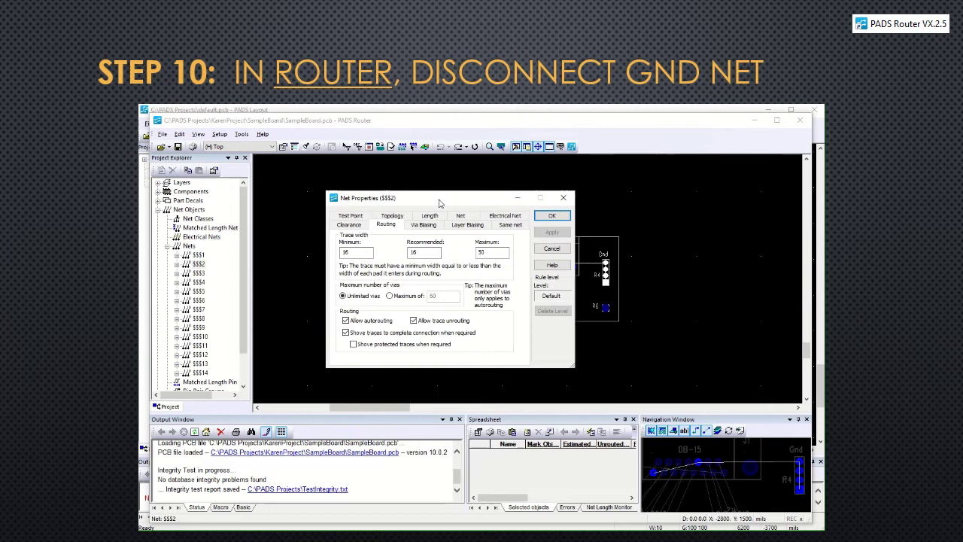
click(468, 224)
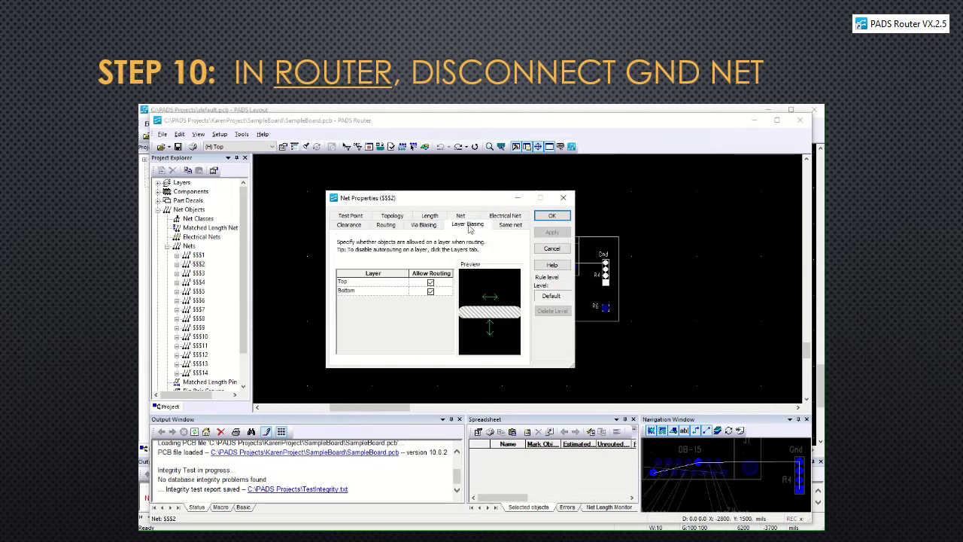
click(431, 282)
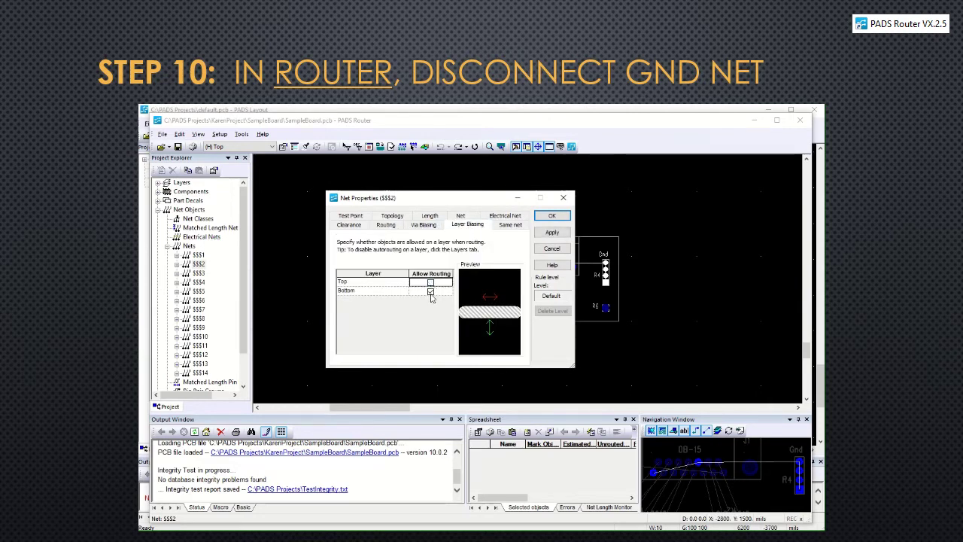
click(431, 292)
click(550, 217)
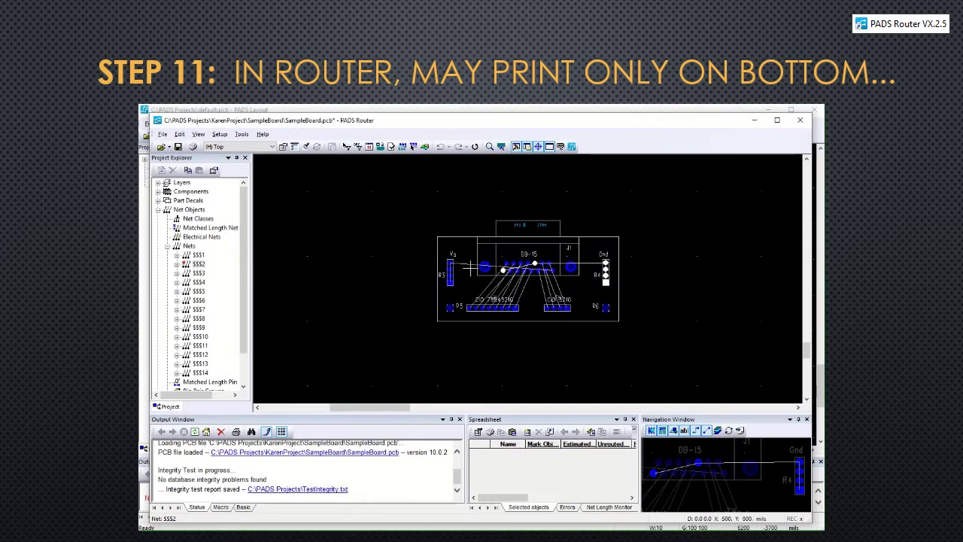
click(188, 247)
click(167, 247)
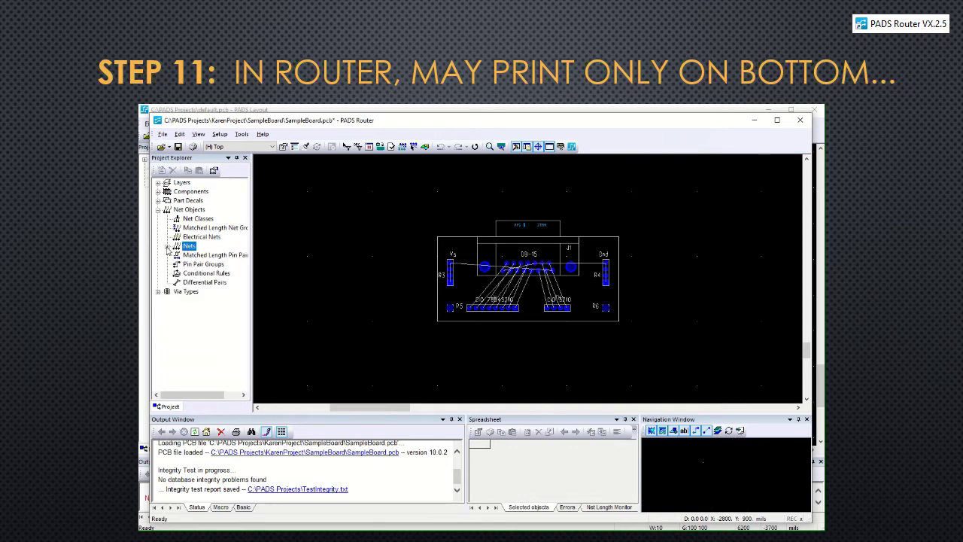
click(180, 134)
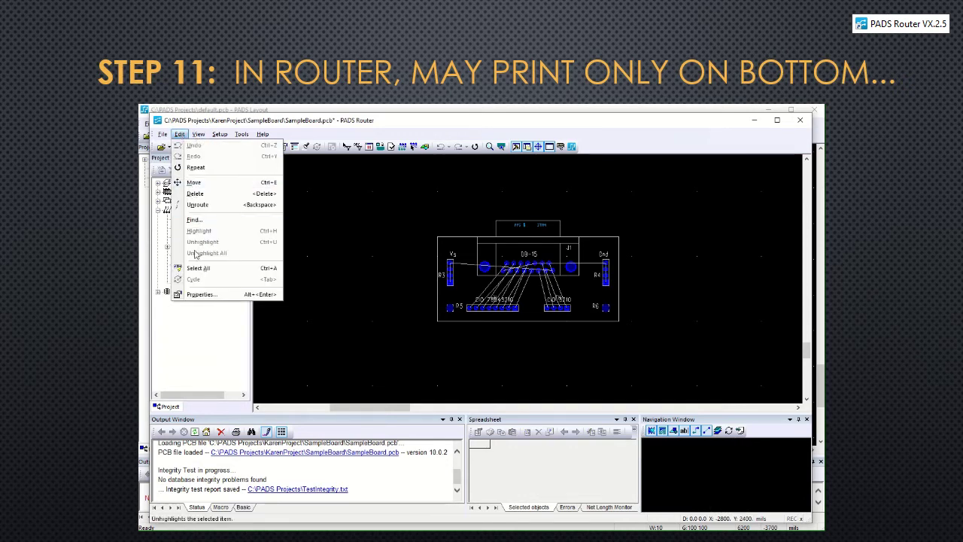
click(196, 294)
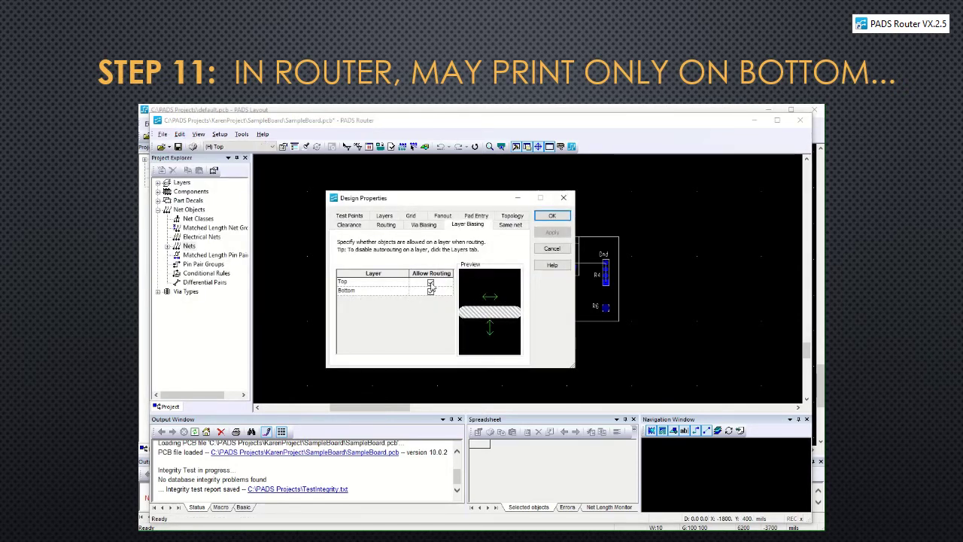
click(430, 282)
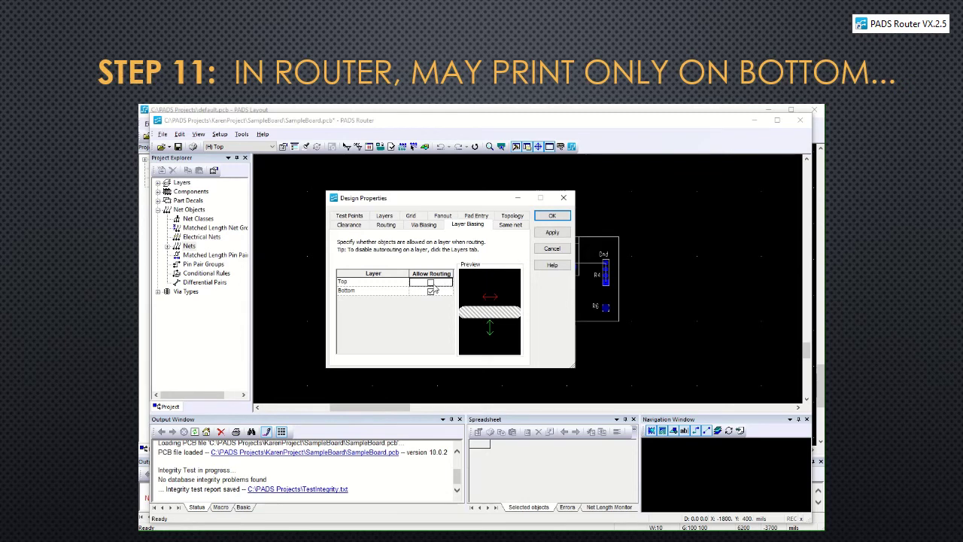
click(552, 249)
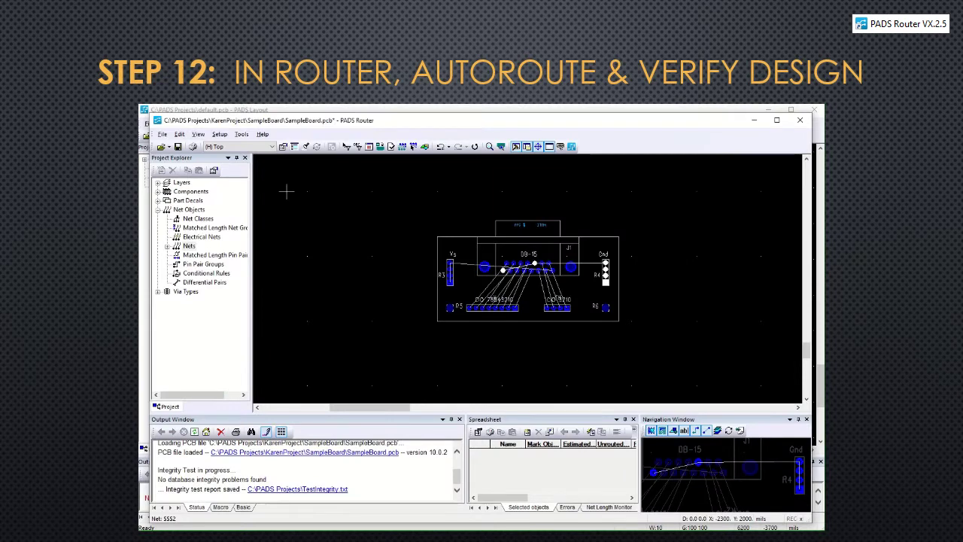
Autoroute the board, routing 16 of 21 connections, then run Verify Design with no errors
click(189, 210)
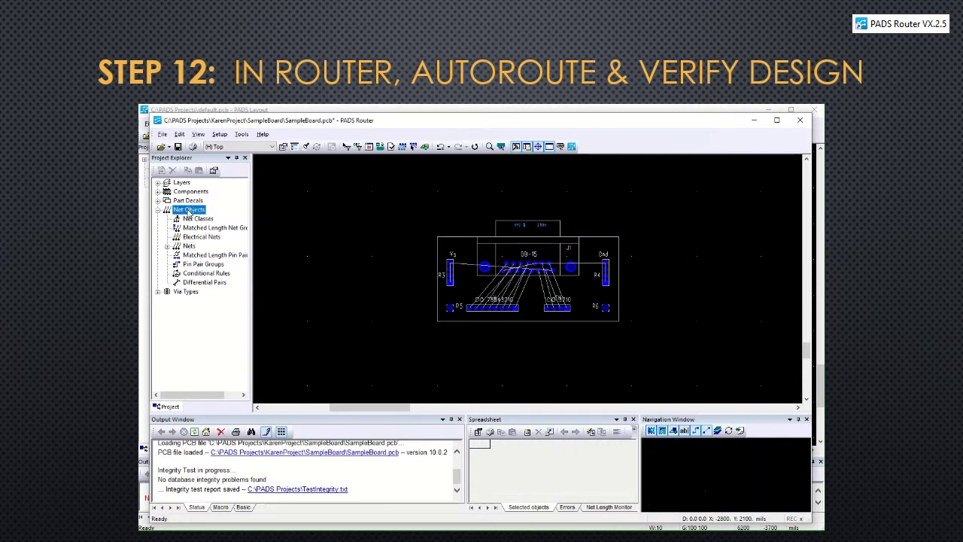
click(241, 134)
mouse_move(263, 147)
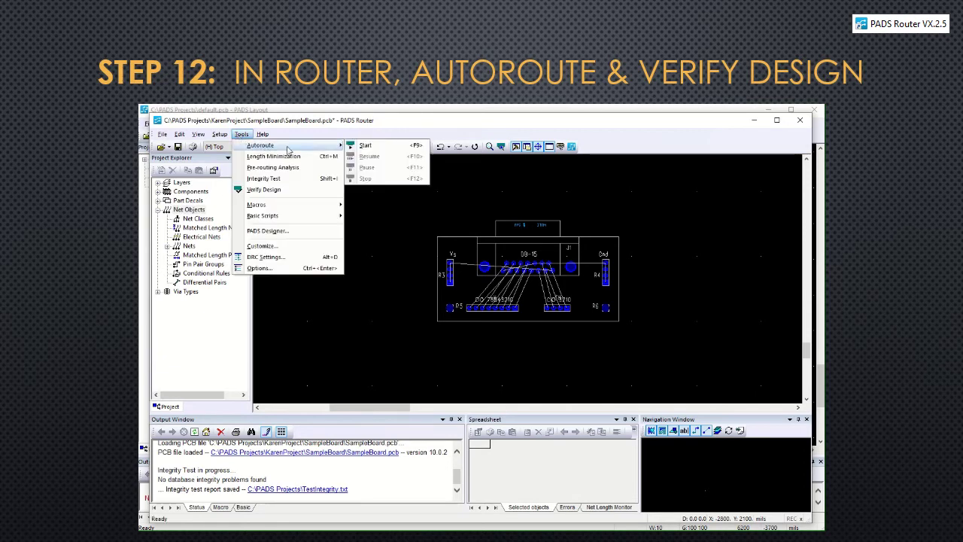
click(378, 150)
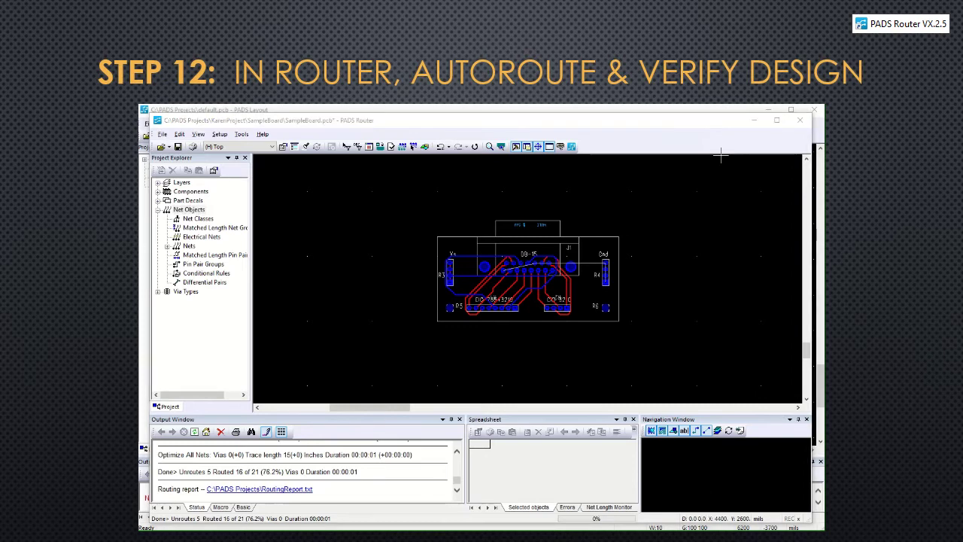
click(241, 135)
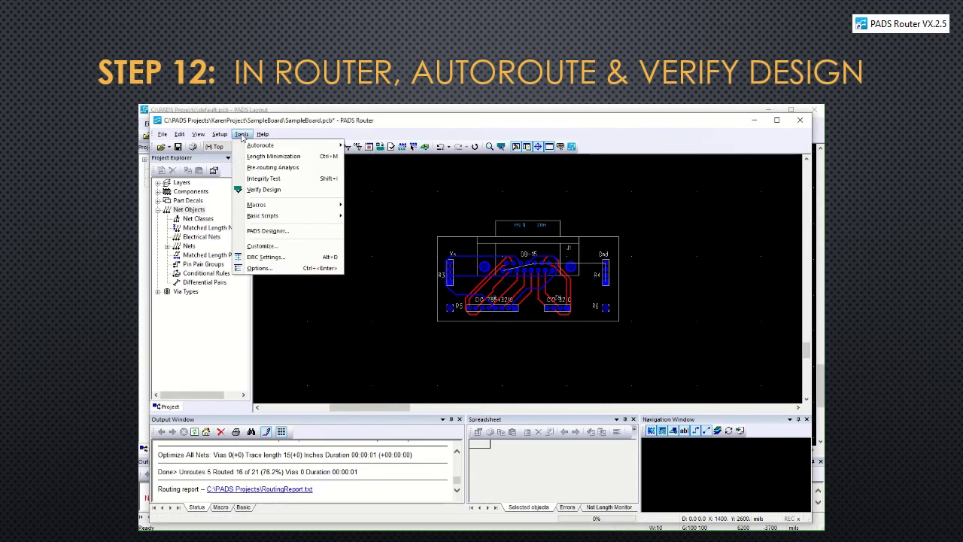
click(263, 190)
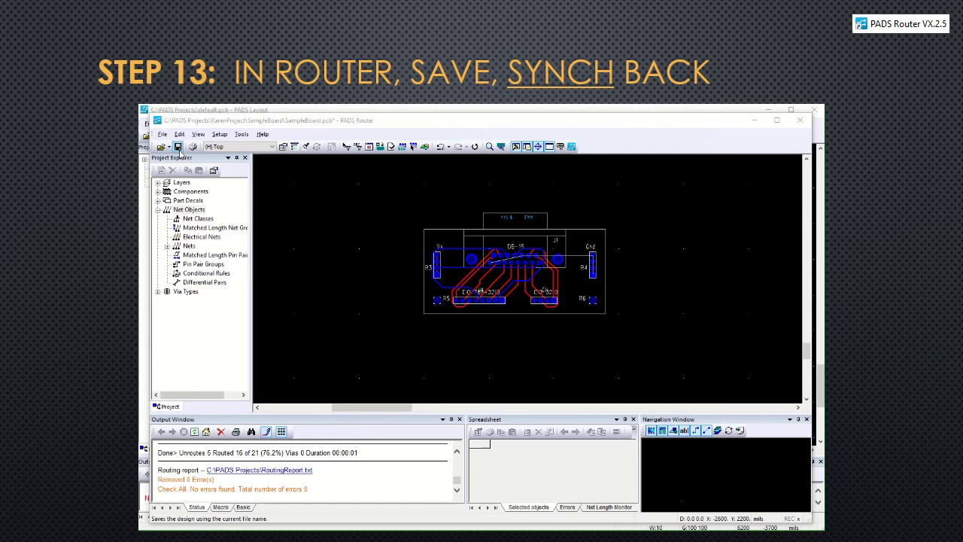
Save the routed SampleBoard.pcb and switch it back to PADS Layout
click(178, 146)
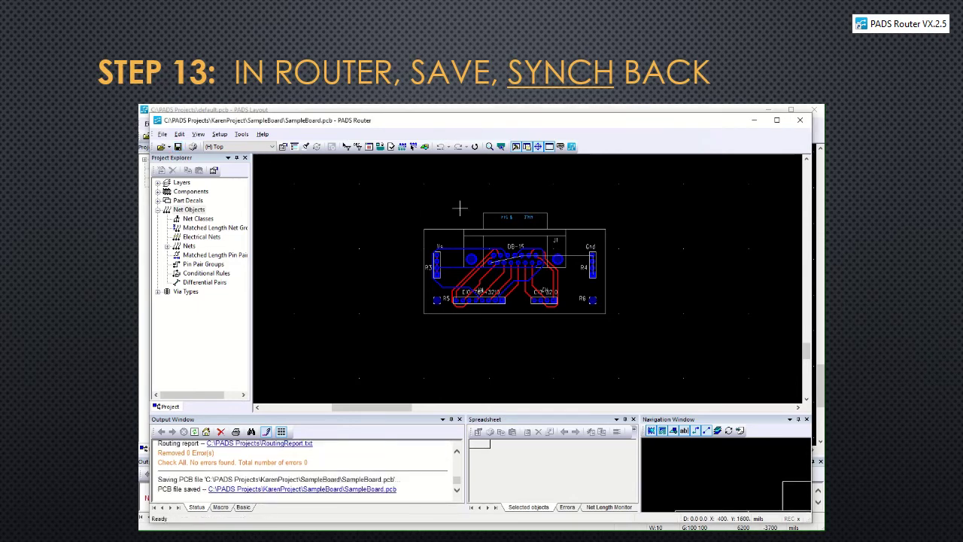
click(572, 147)
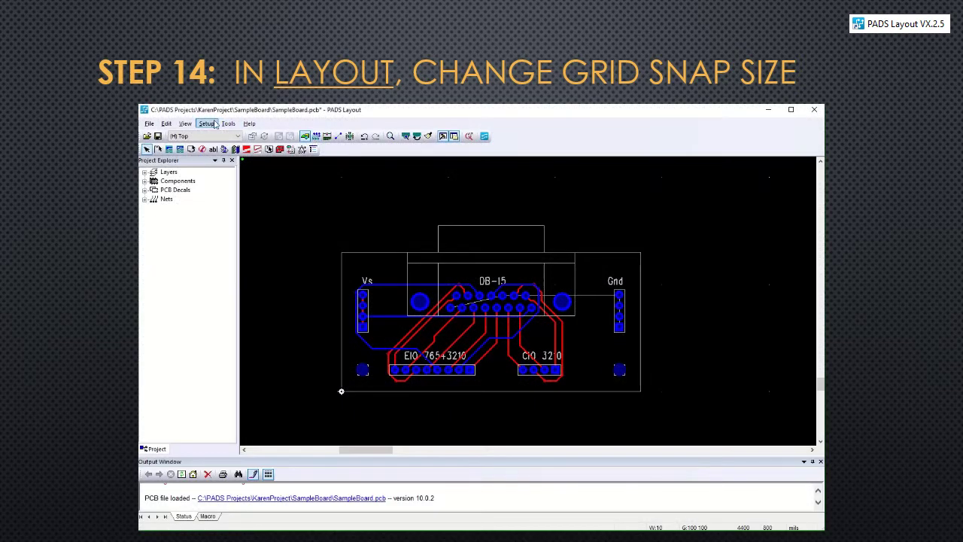
Change the design grid from 100 to 25 in both X and Y in the Grids and Snap options
click(228, 124)
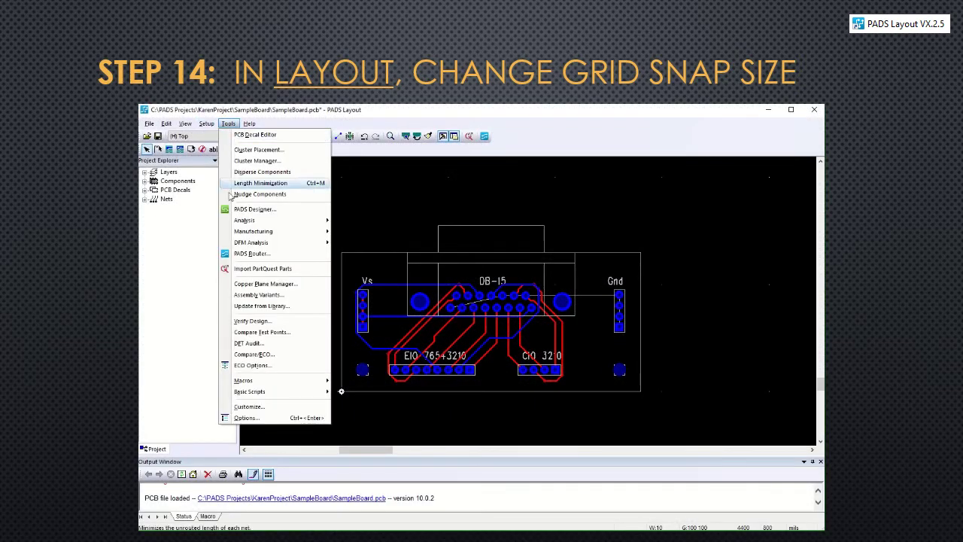
click(244, 418)
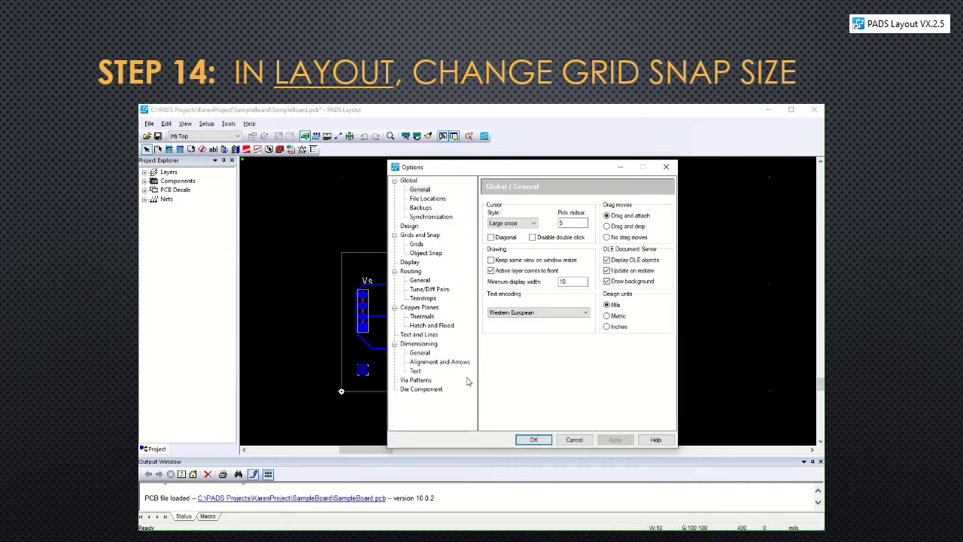
click(425, 246)
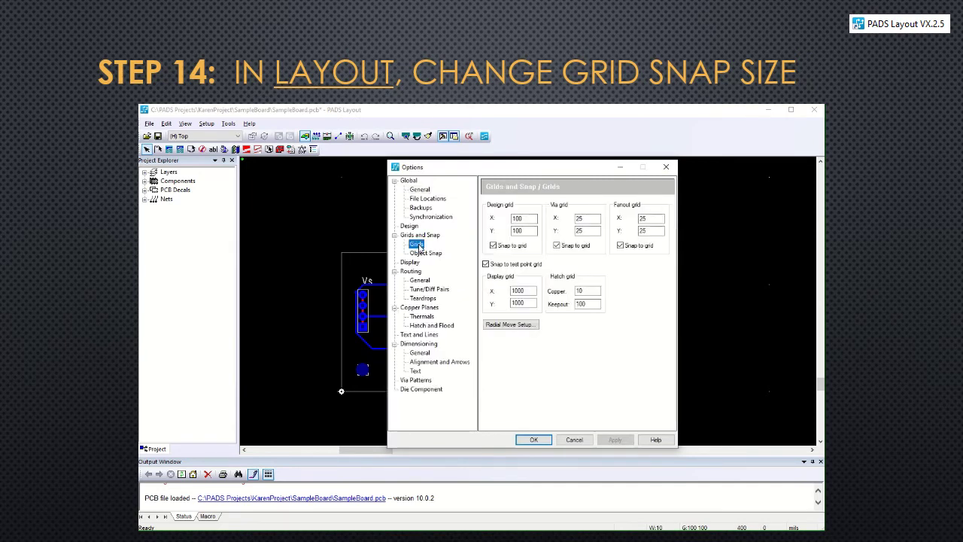
double_click(518, 218)
text(25)
double_click(517, 231)
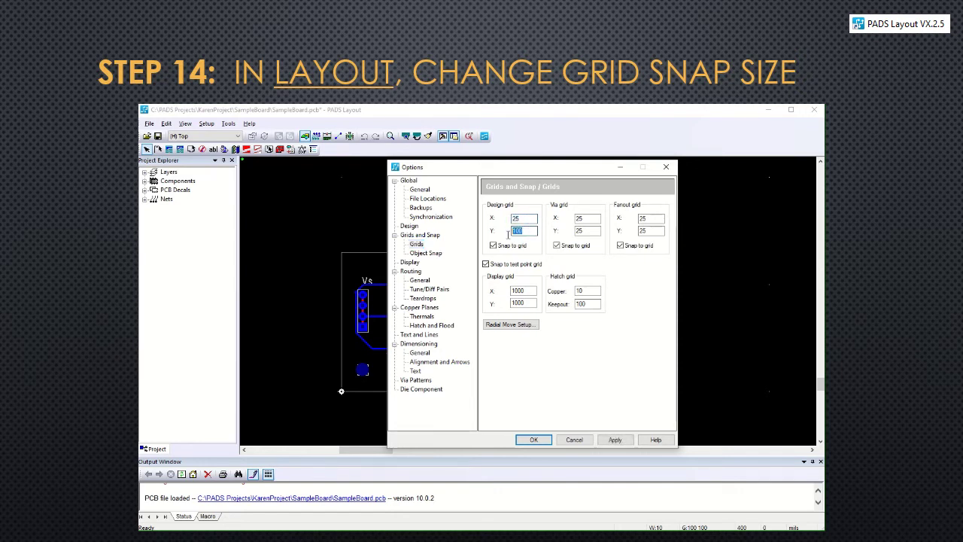
text(25)
click(533, 440)
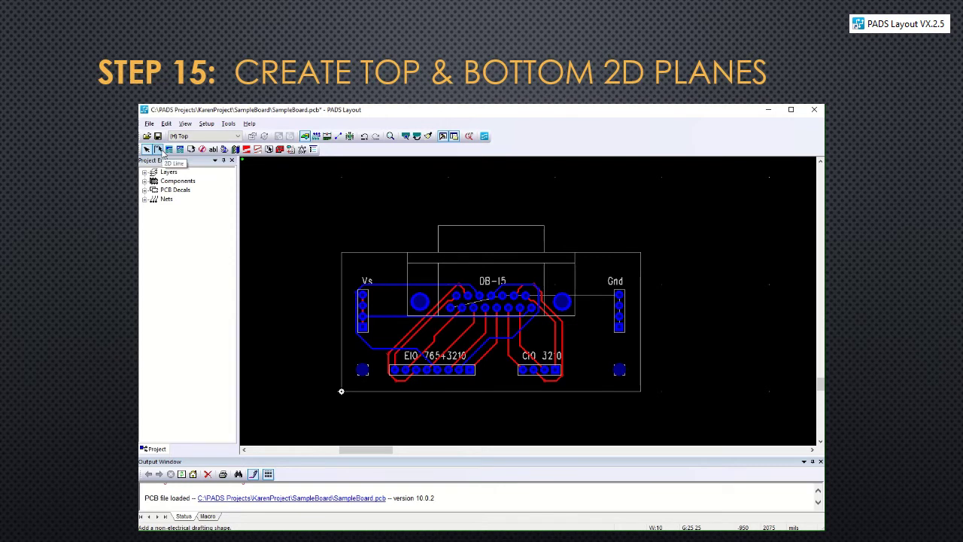
Draw a 2D line outline along the board edge and a second rectangle just inside it
click(162, 149)
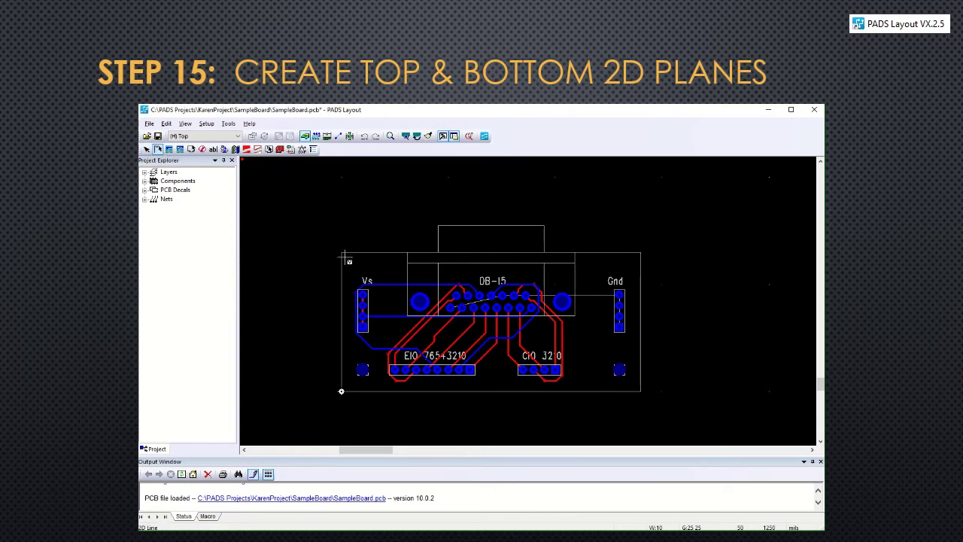
click(342, 254)
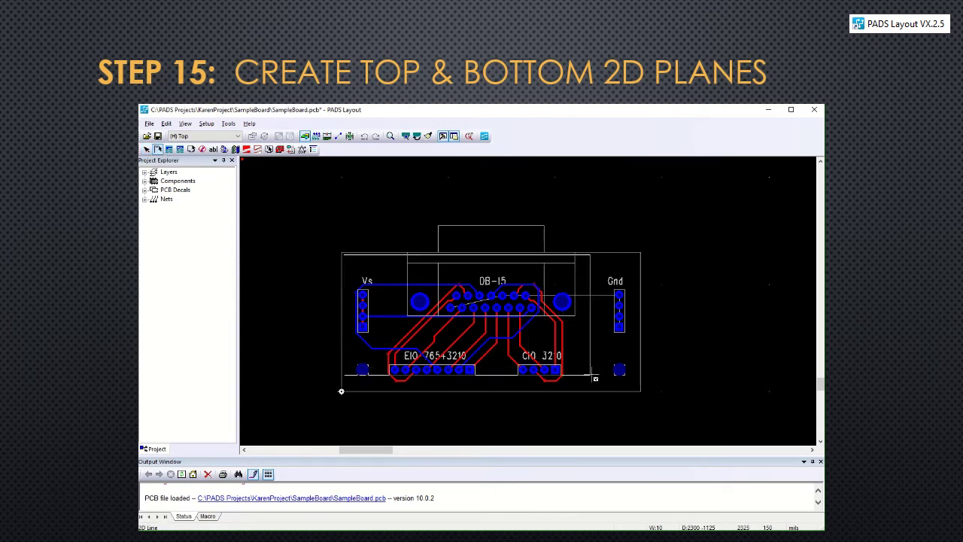
click(640, 253)
double_click(640, 389)
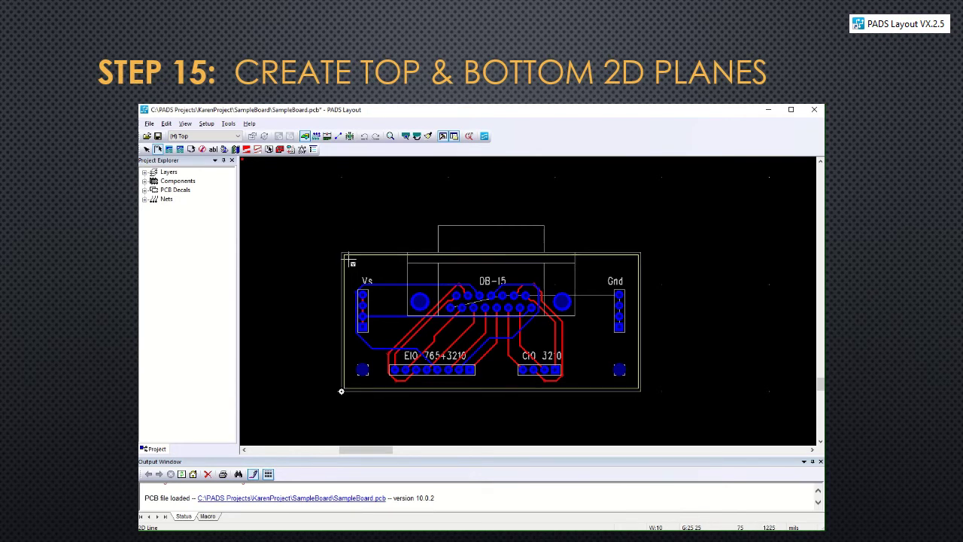
click(349, 260)
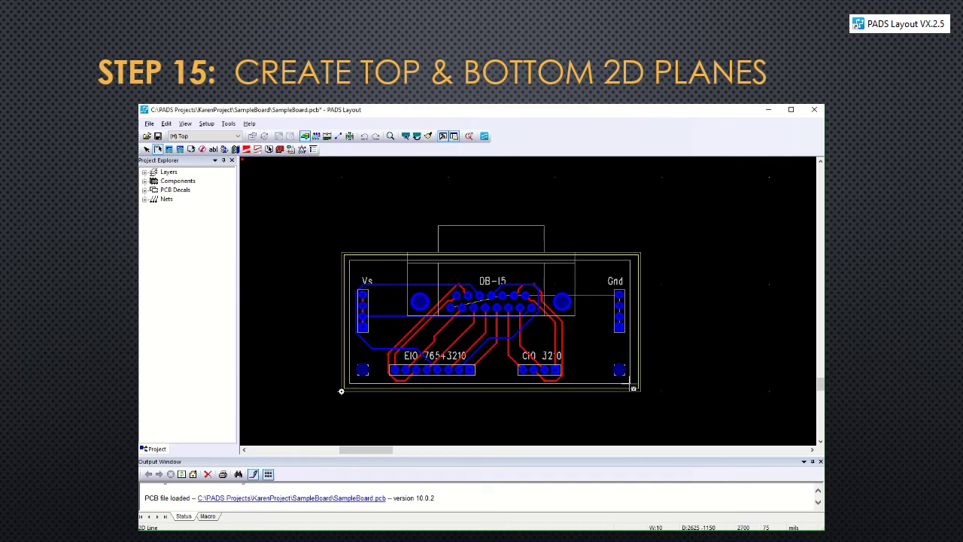
click(638, 388)
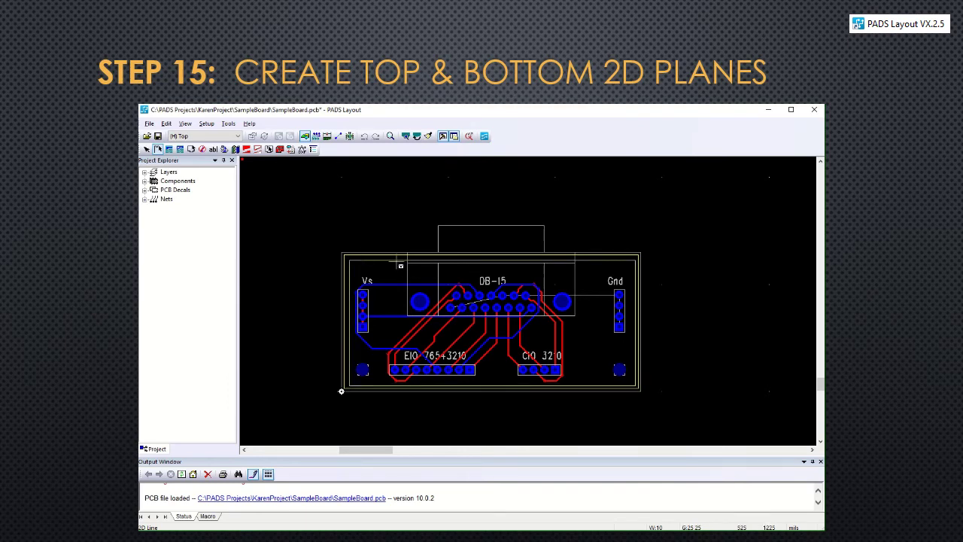
Stop drawing, limit selection to documentation shapes, and select the board outline
right_click(313, 234)
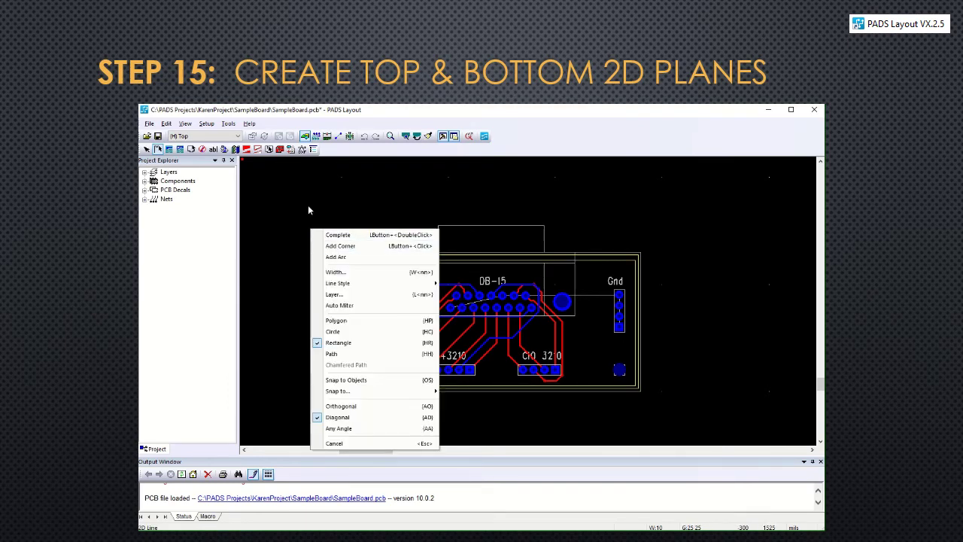
click(307, 211)
right_click(307, 212)
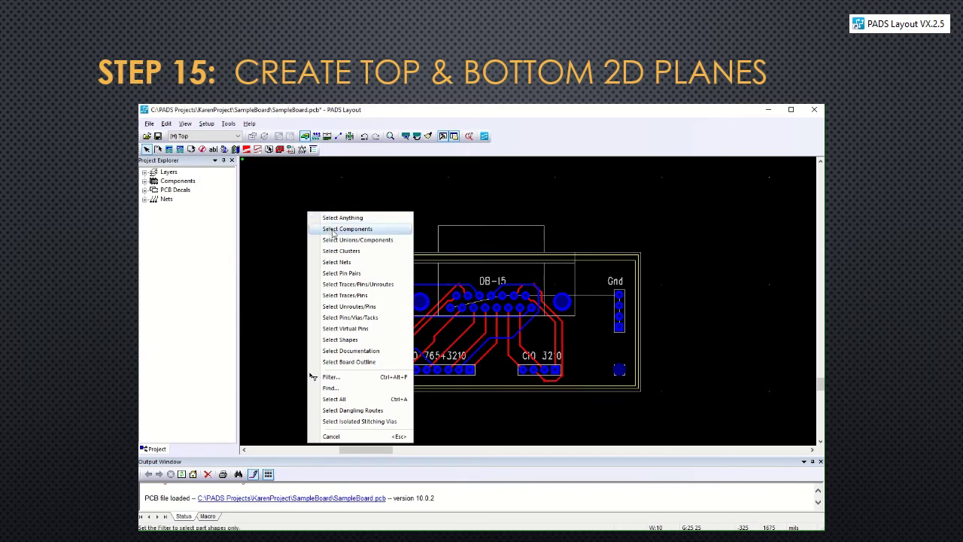
click(346, 352)
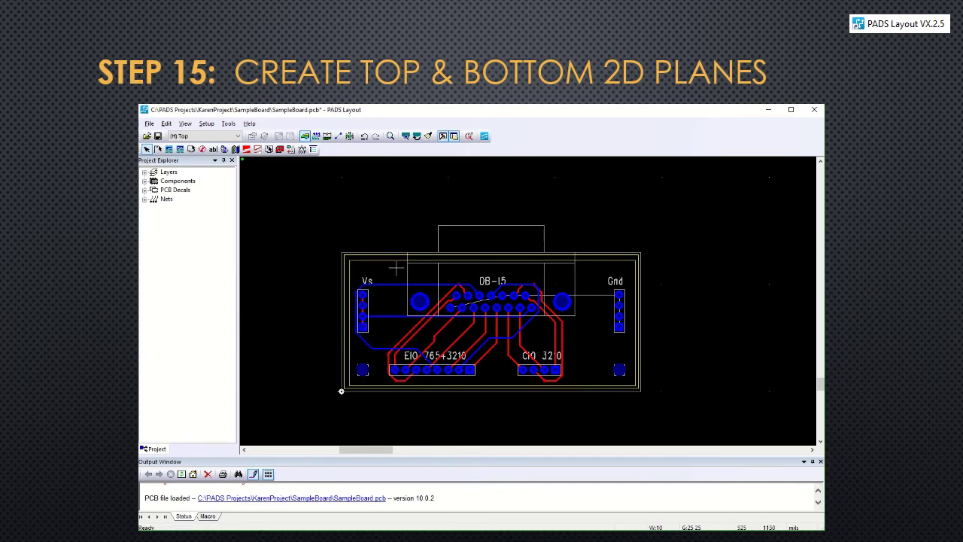
click(341, 391)
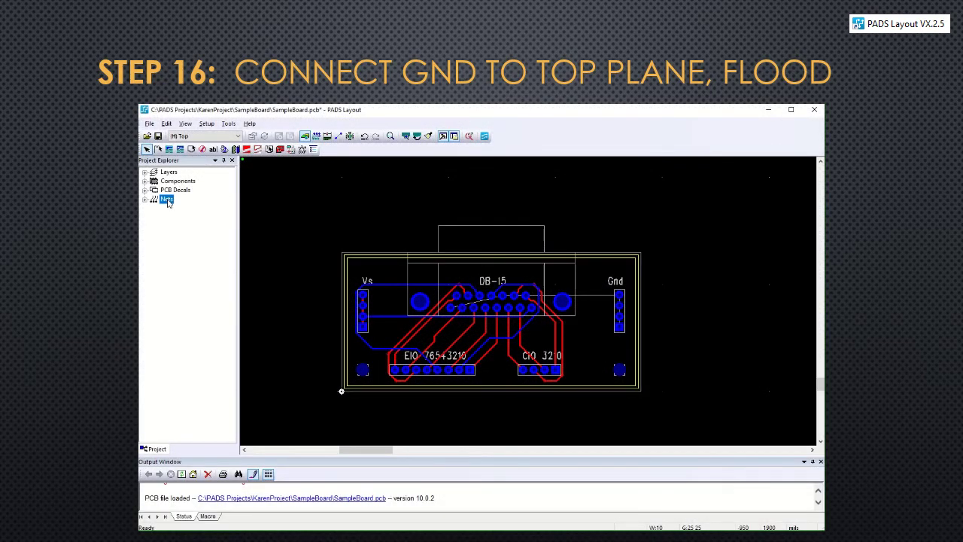
Select the inner outline rectangle with the documentation selection filter
click(168, 172)
right_click(298, 191)
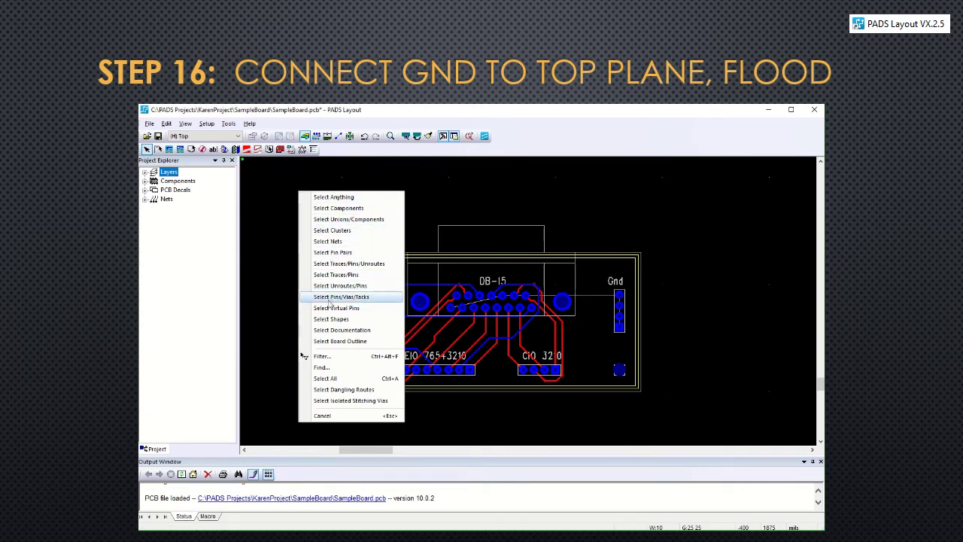
click(333, 329)
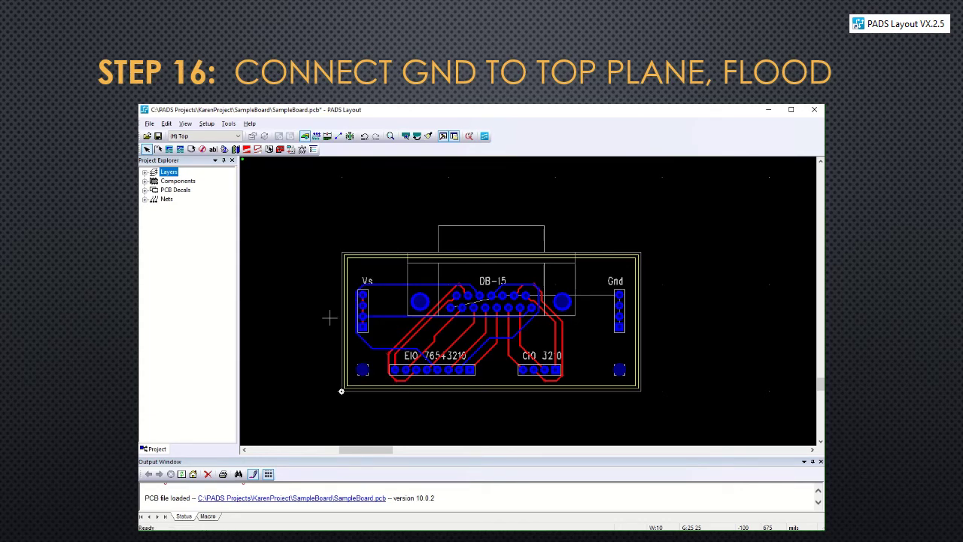
click(369, 257)
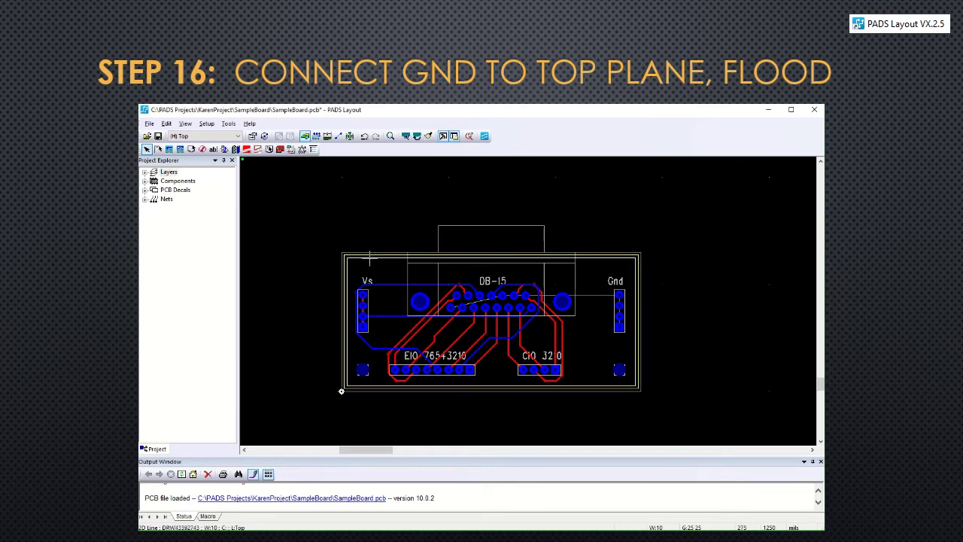
Make the inner outline a Copper Plane on the Top layer assigned to net $$$2
right_click(371, 263)
click(397, 276)
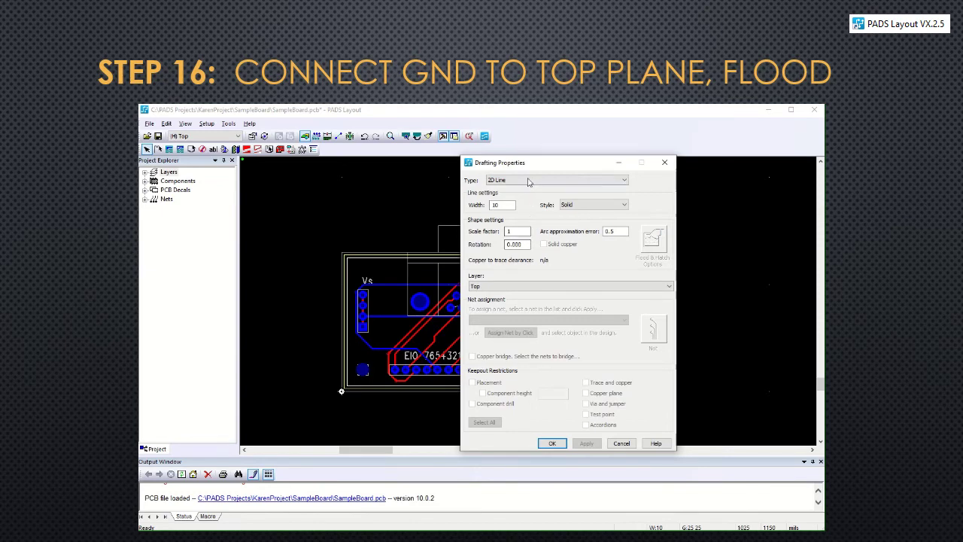
click(531, 180)
click(537, 214)
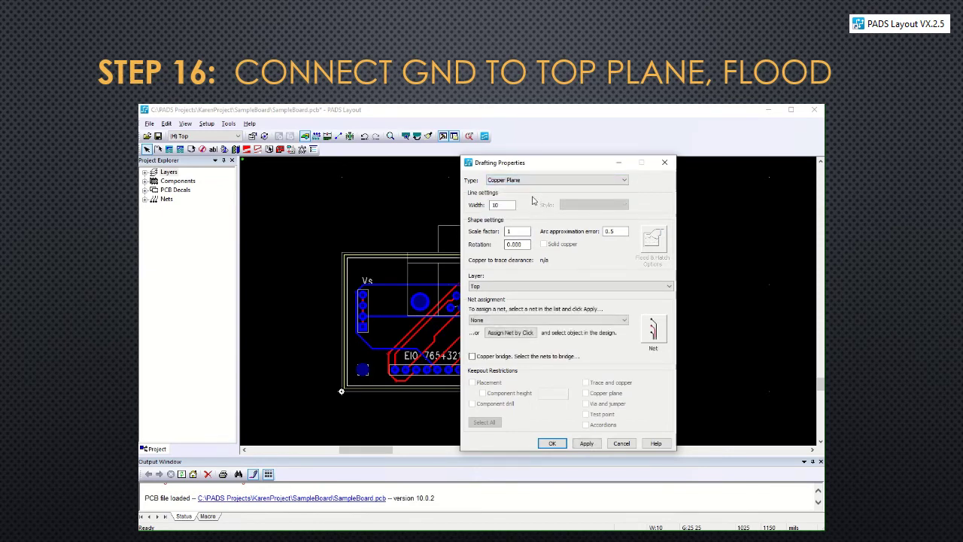
click(532, 287)
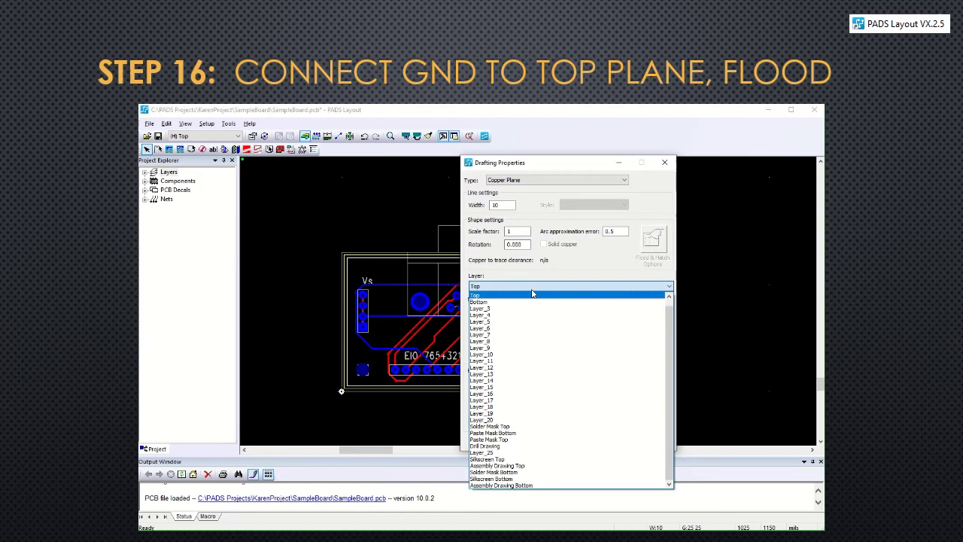
click(533, 289)
click(529, 321)
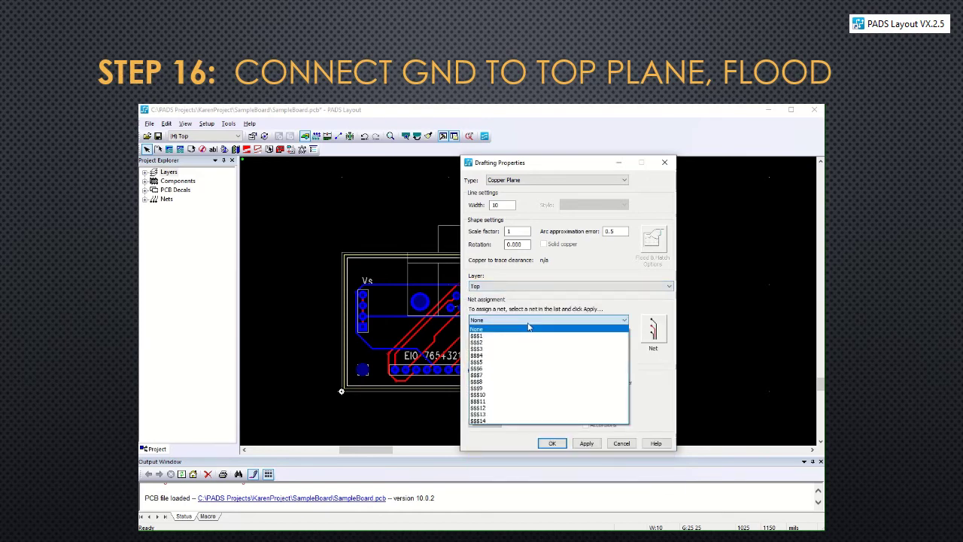
click(524, 344)
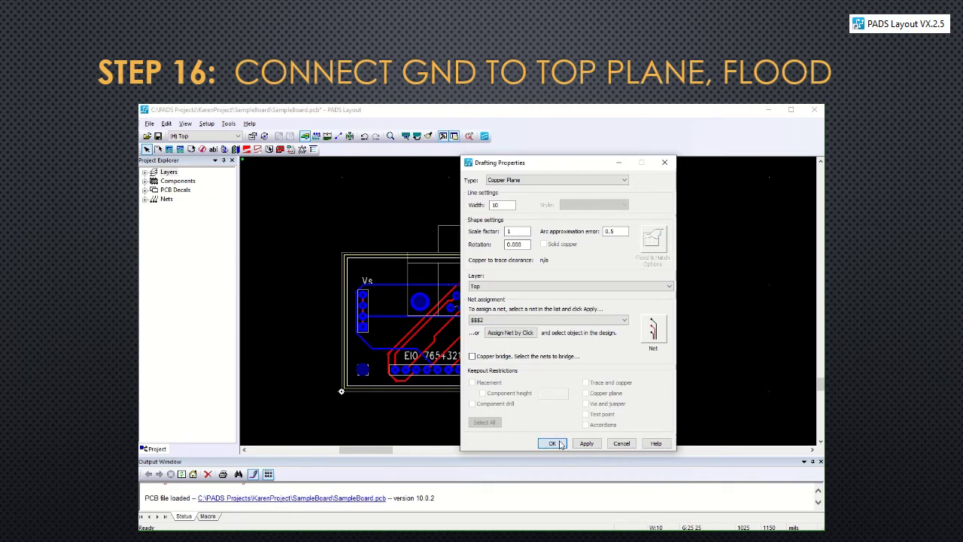
click(558, 443)
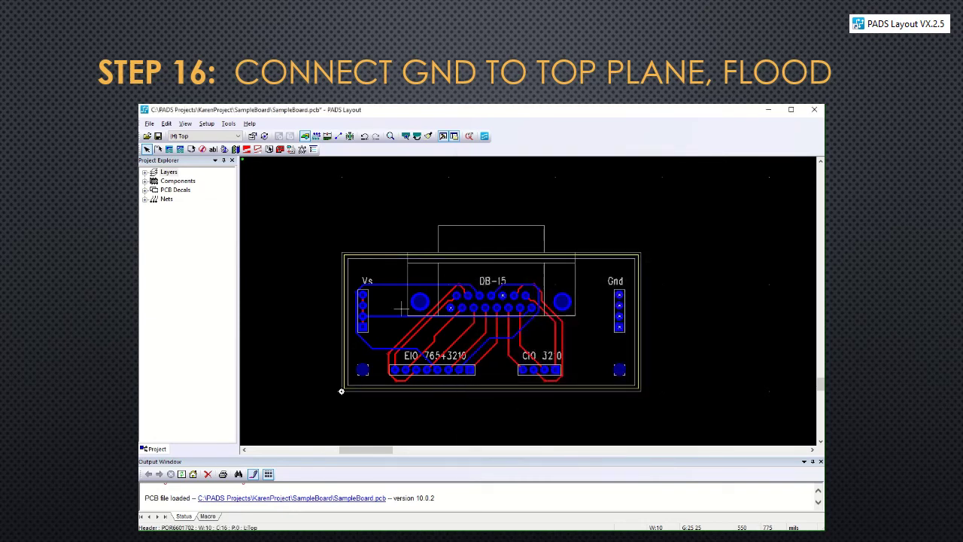
Flood the Top copper plane and confirm the pour
right_click(350, 275)
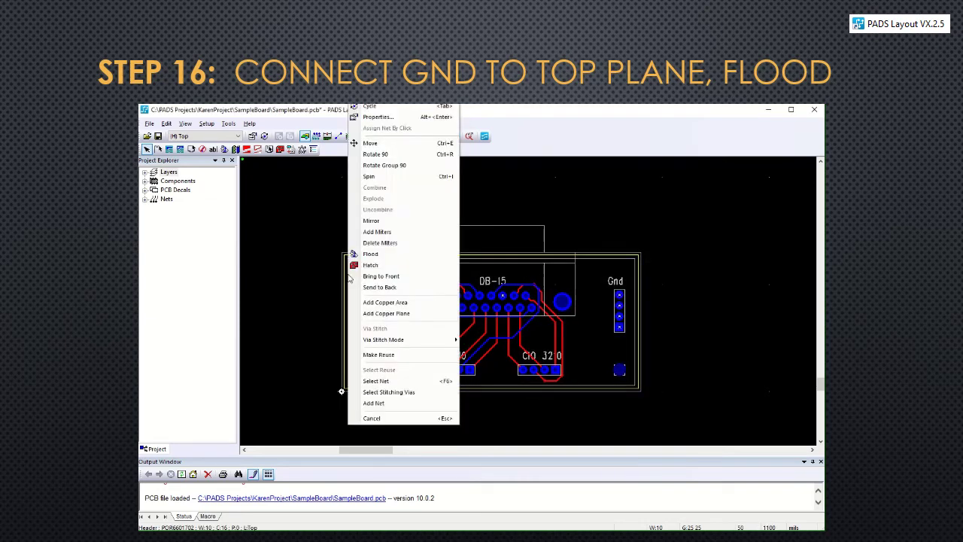
click(388, 259)
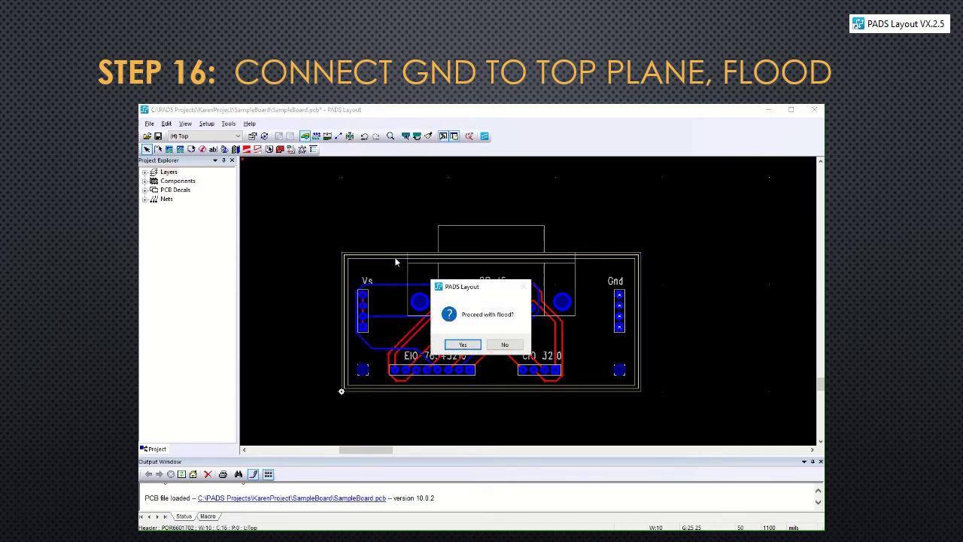
click(460, 345)
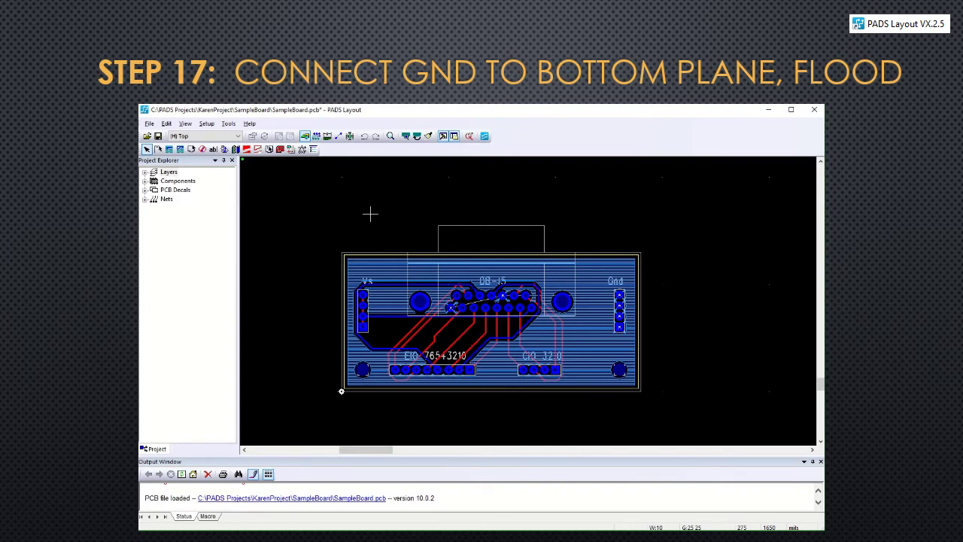
Set the board outline's properties to Copper Plane, Bottom layer, net $$$2
right_click(369, 214)
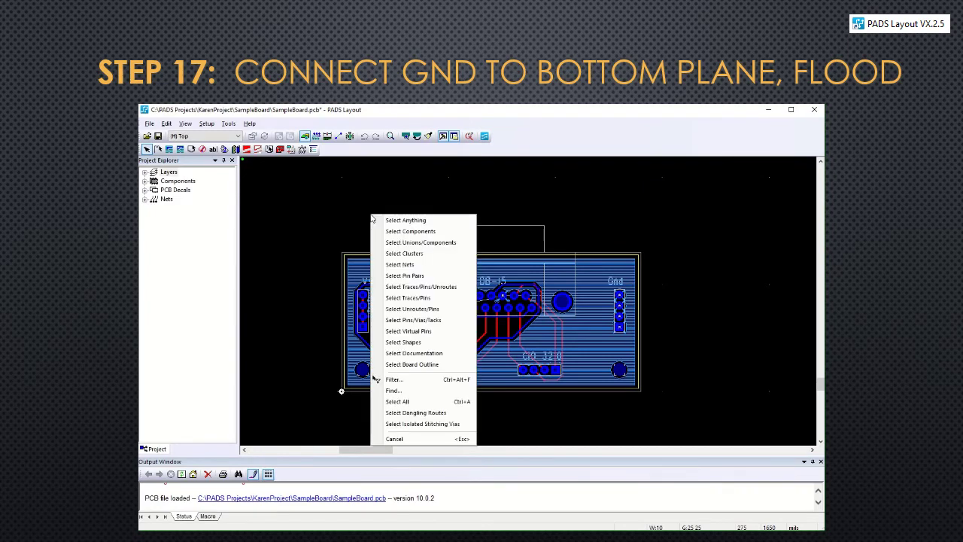
click(403, 342)
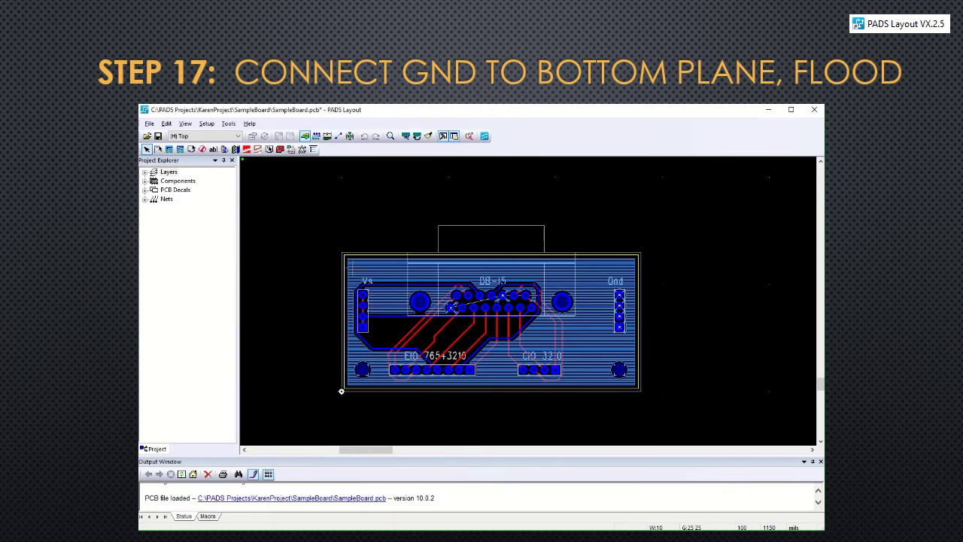
right_click(343, 275)
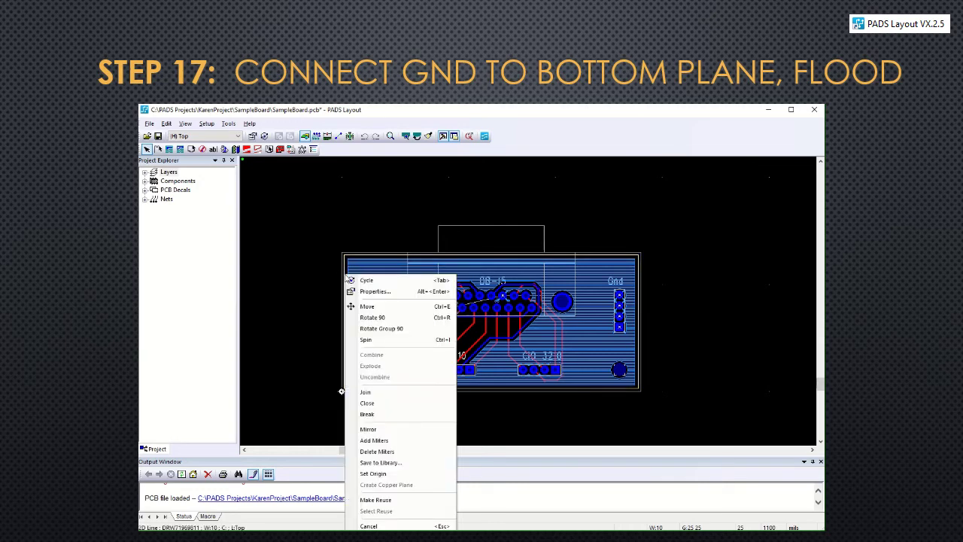
click(374, 291)
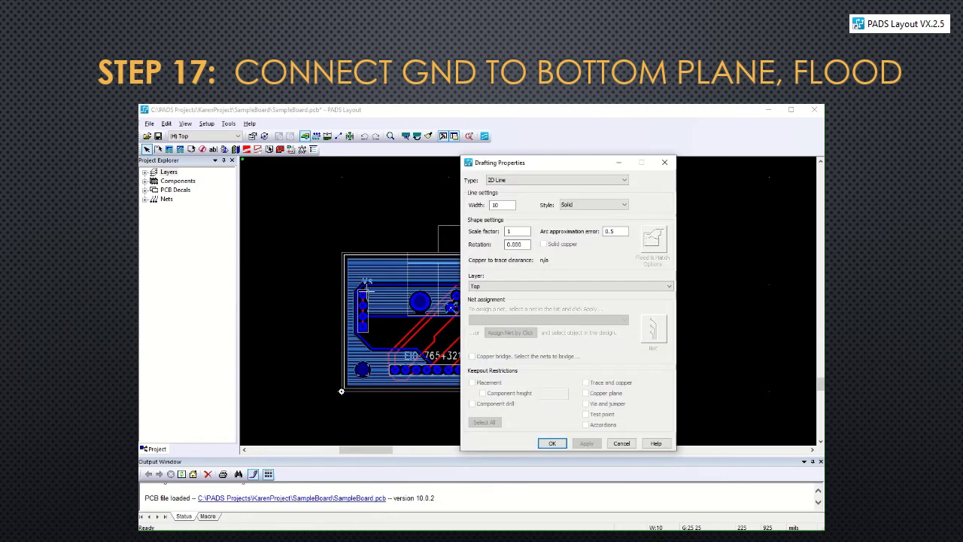
click(524, 182)
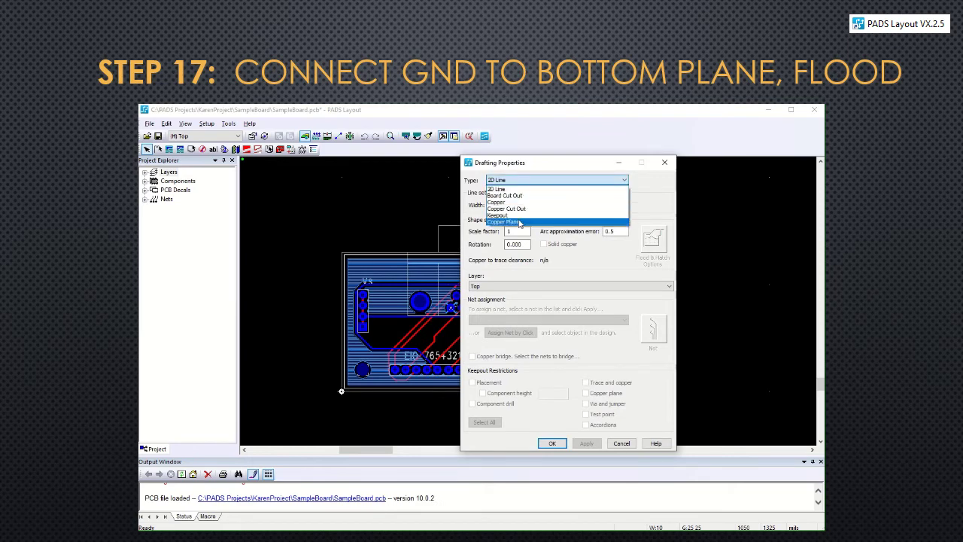
click(519, 222)
click(535, 288)
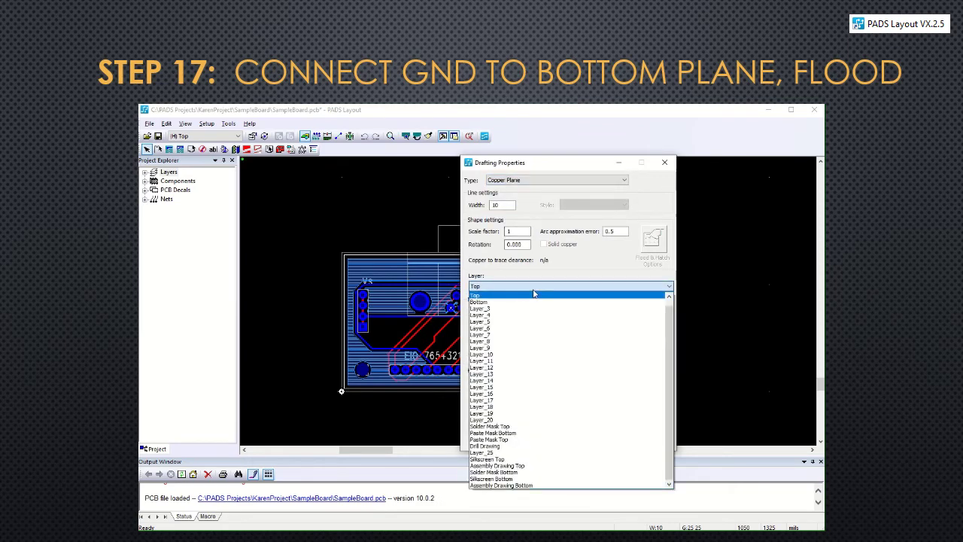
click(514, 301)
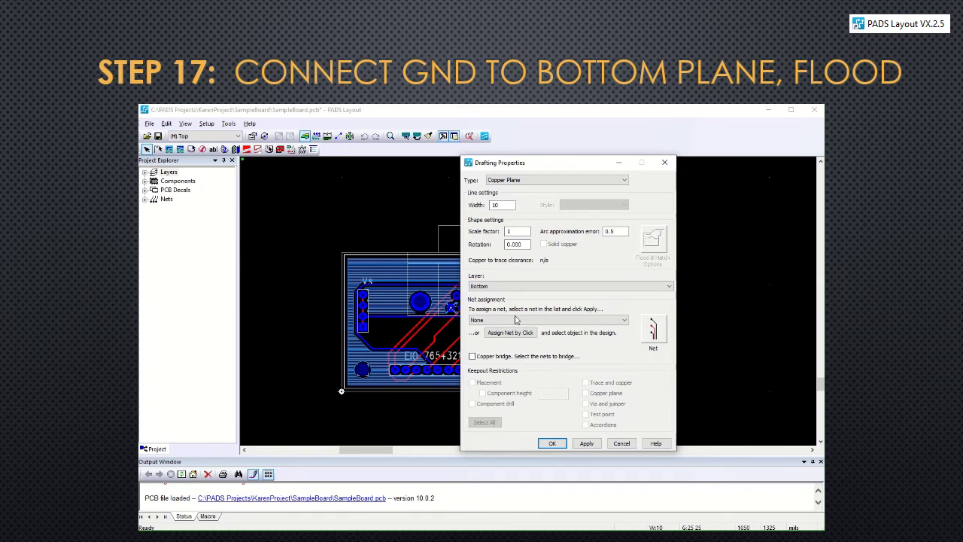
click(516, 320)
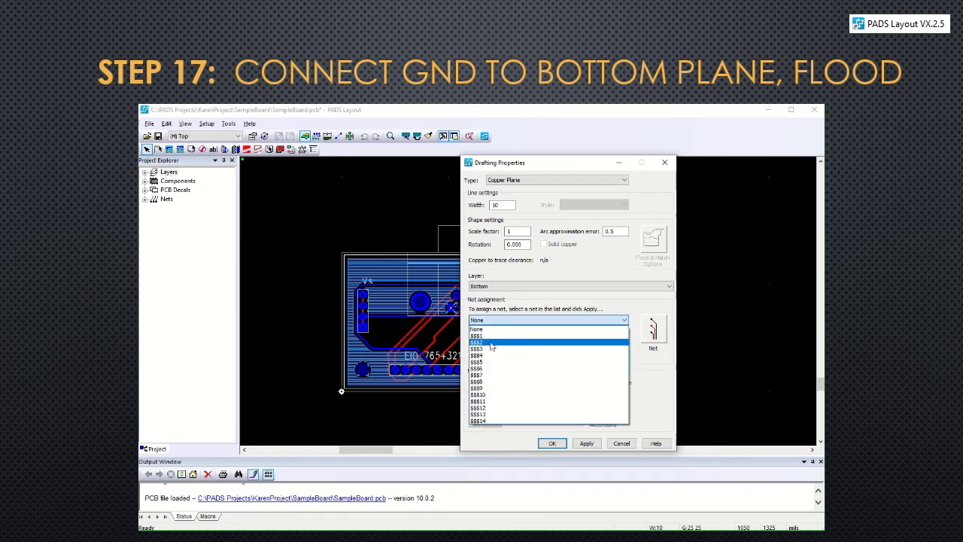
click(492, 343)
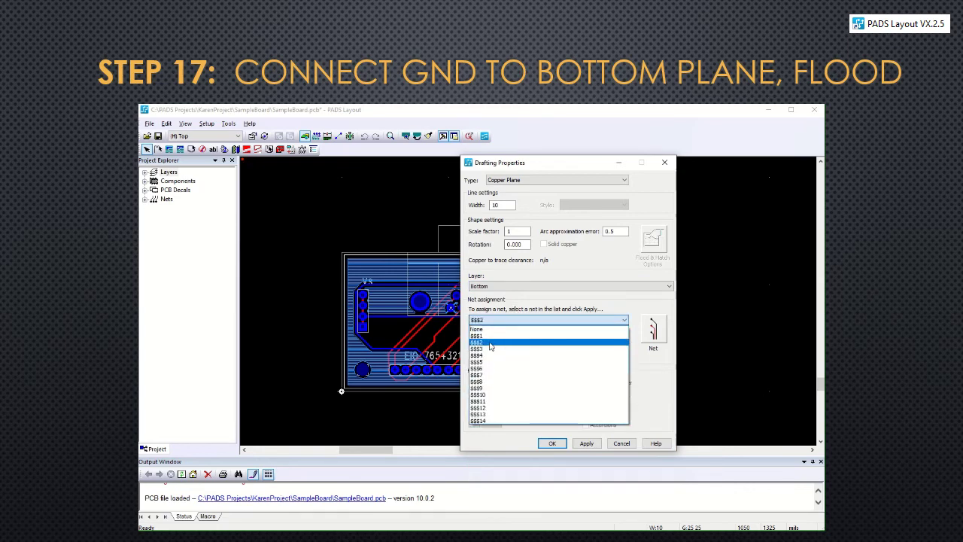
click(561, 443)
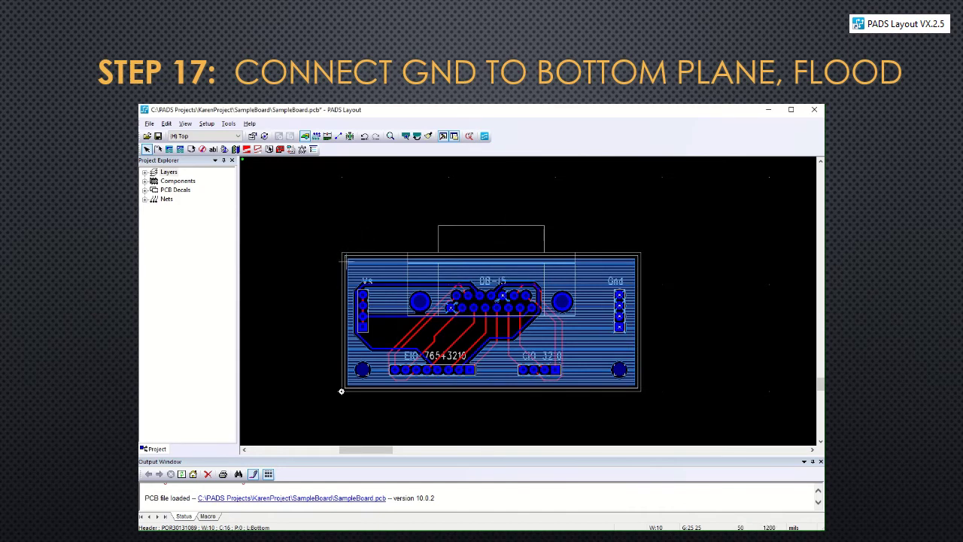
Flood the Bottom copper plane and confirm the pour
right_click(345, 266)
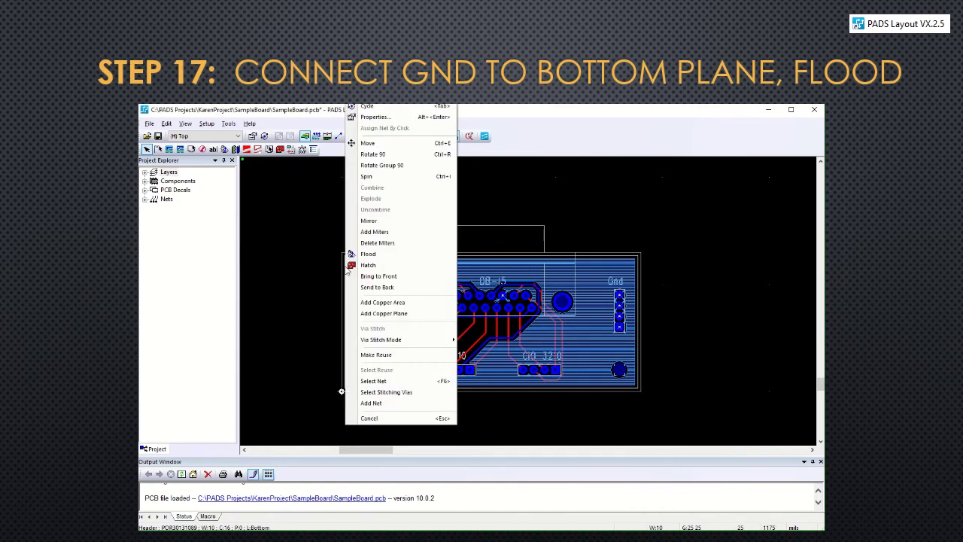
click(368, 254)
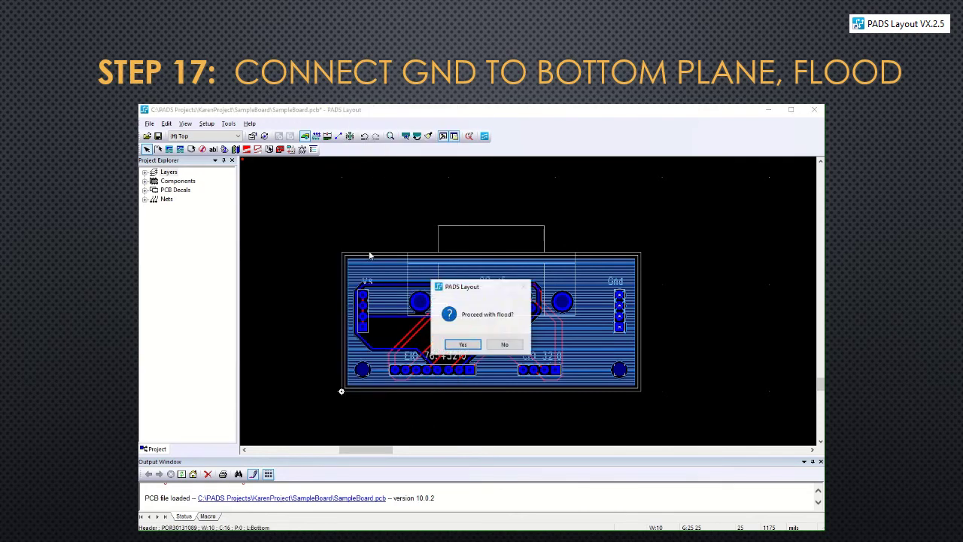
click(463, 345)
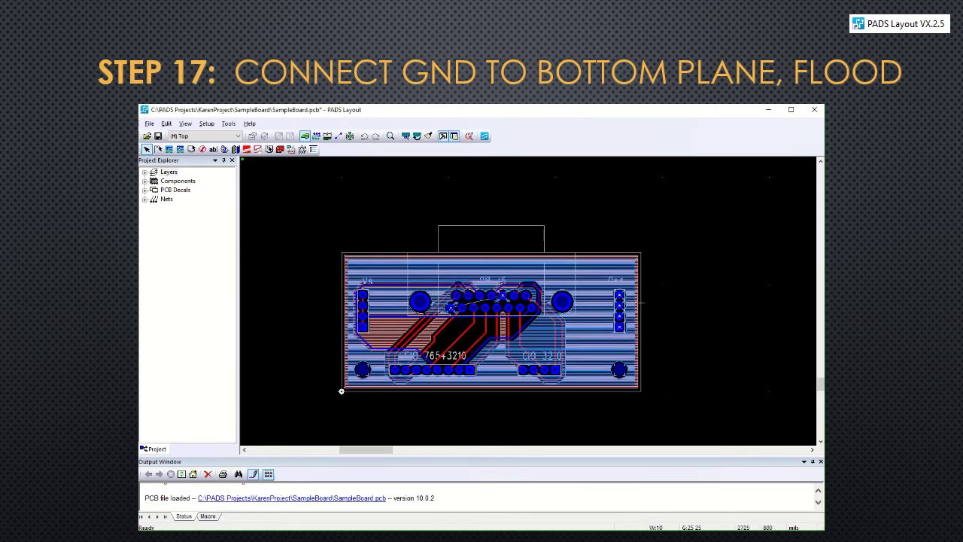
Switch the active layer to Bottom to check the flood, then back to Top
click(215, 137)
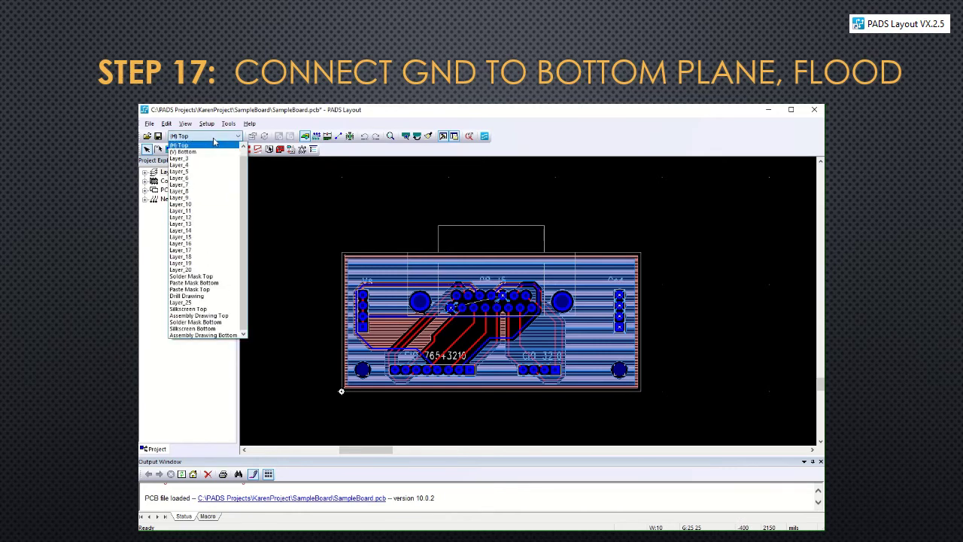
click(213, 153)
click(212, 139)
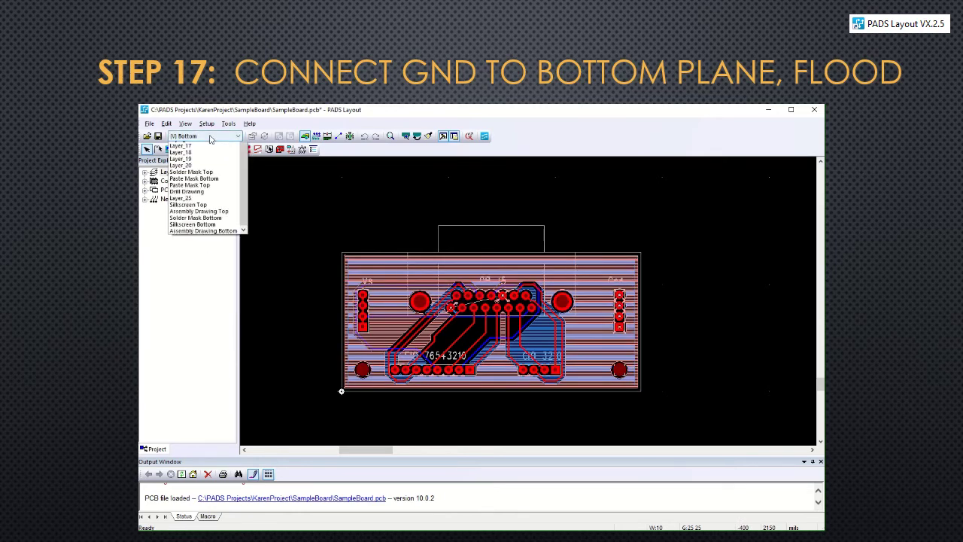
click(211, 145)
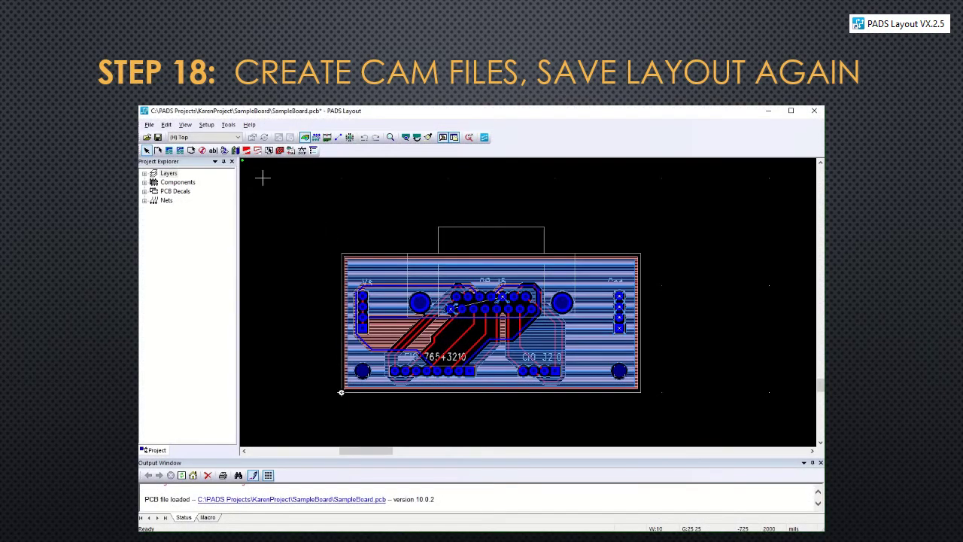
Save the board and add a Routing/Split Plane CAM document 'top' on Top, output top.pho
click(157, 137)
click(149, 125)
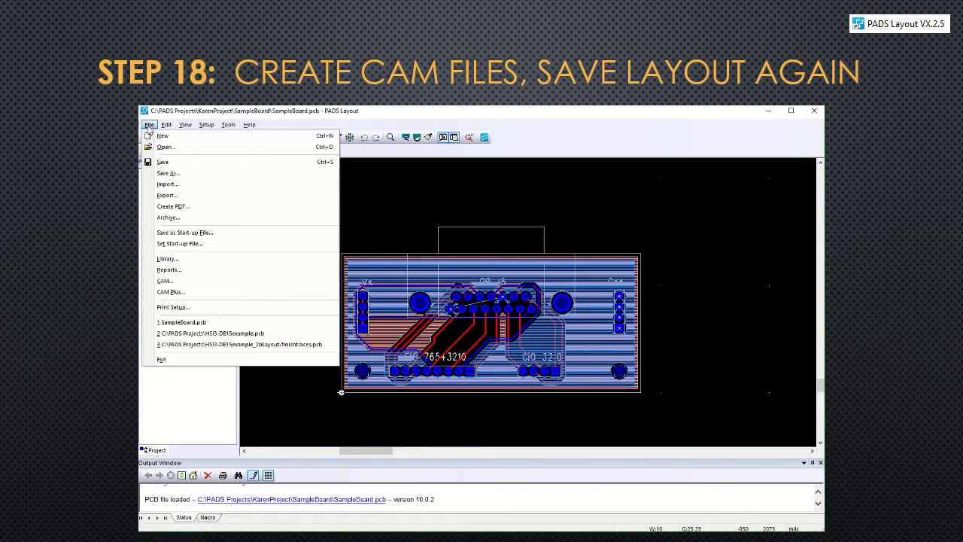
click(165, 281)
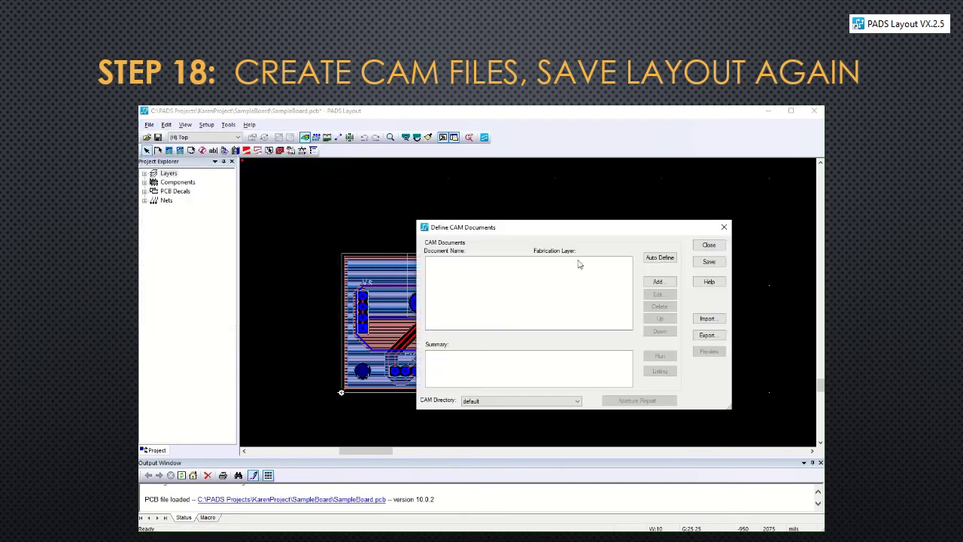
click(658, 281)
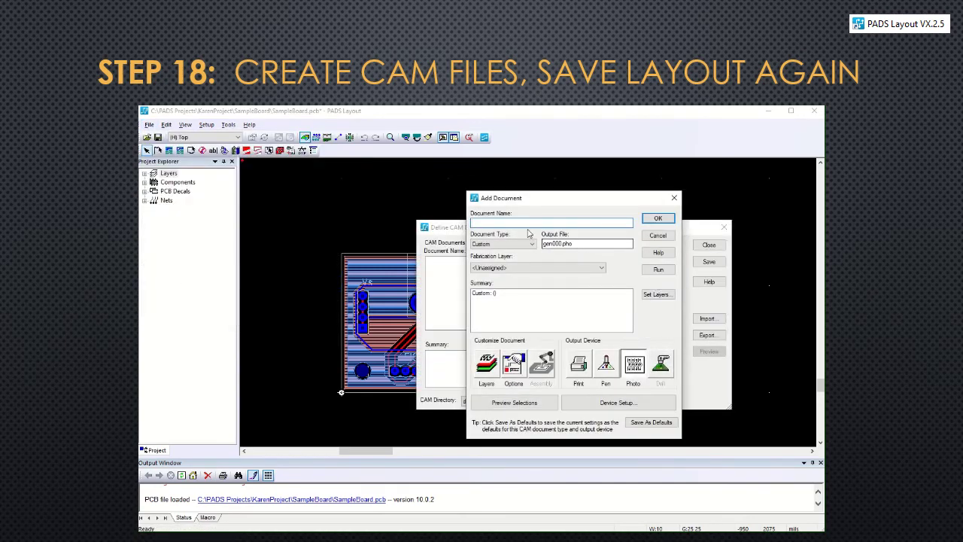
text(top)
click(529, 244)
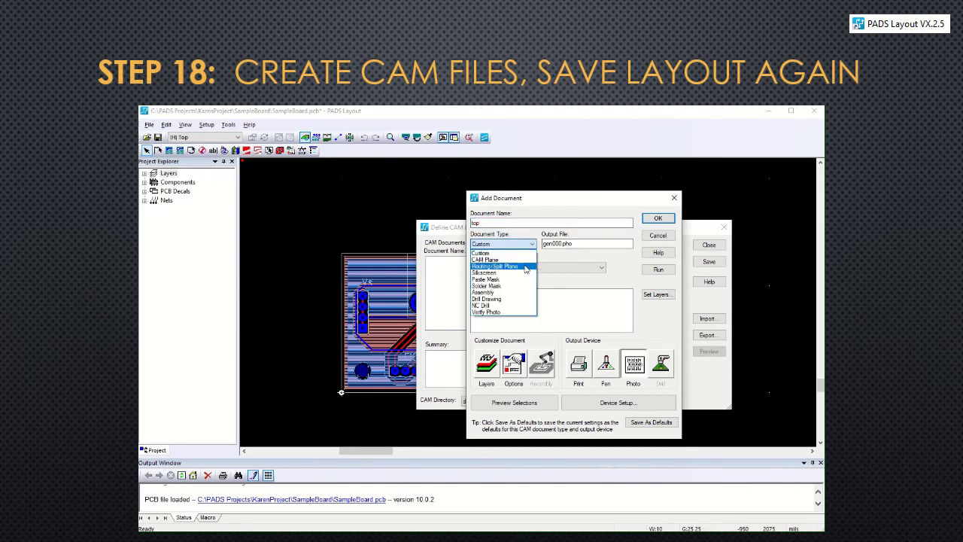
click(497, 267)
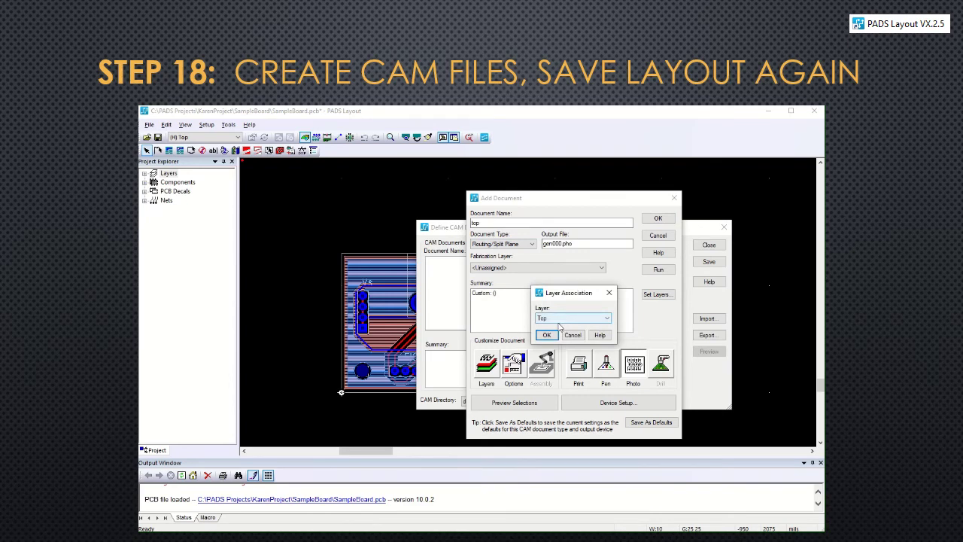
click(549, 335)
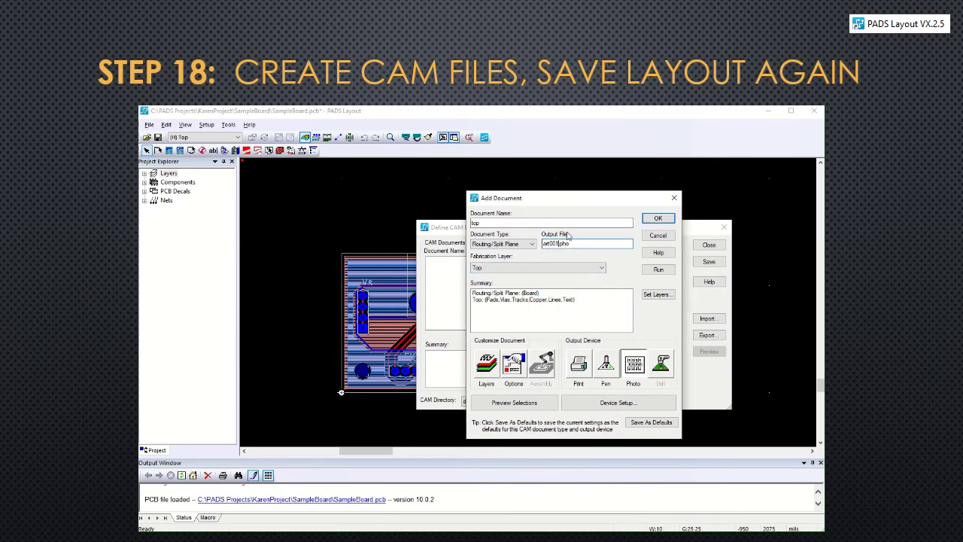
double_click(550, 243)
text(top)
click(657, 219)
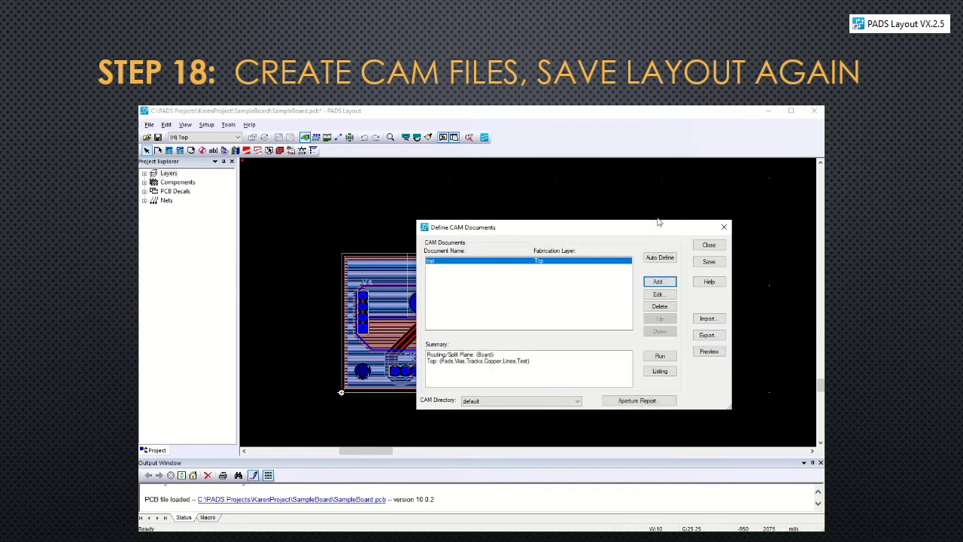
Add a Routing/Split Plane CAM document 'bottom' on the Bottom layer, output bottom.pho
click(656, 283)
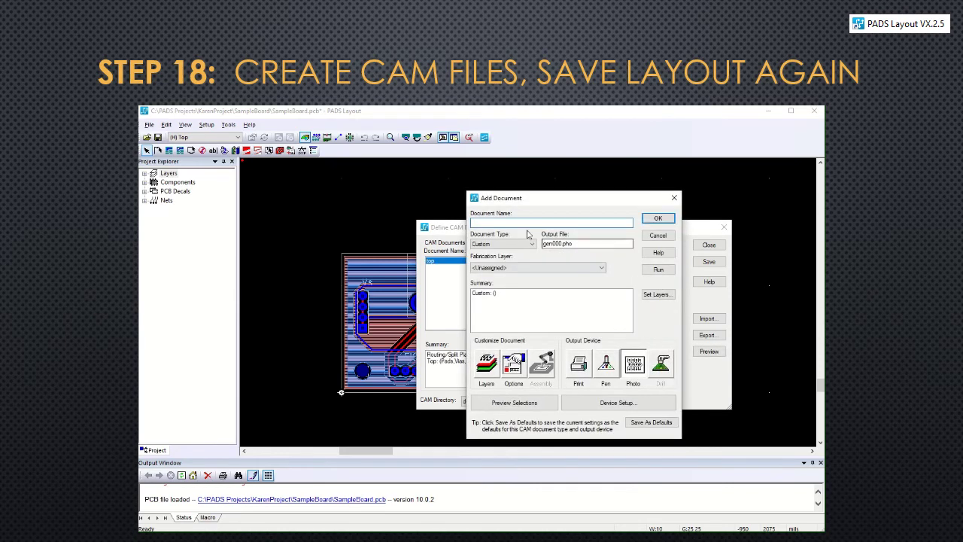
text(bottom)
click(503, 244)
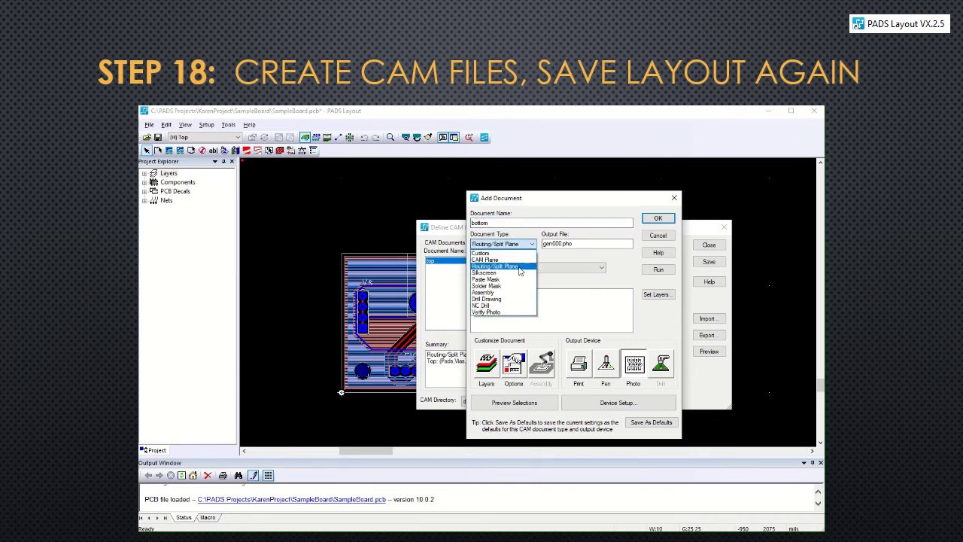
click(501, 254)
click(571, 319)
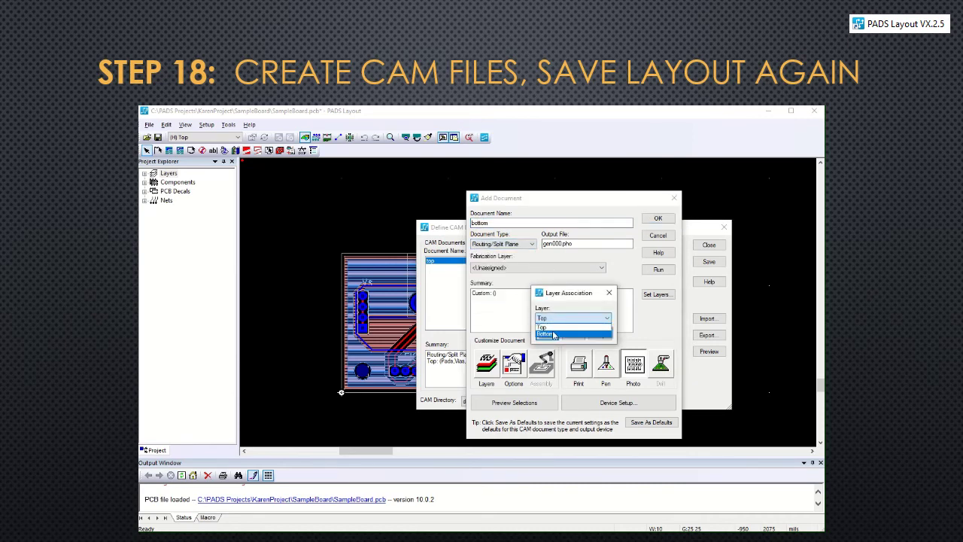
click(553, 336)
click(547, 335)
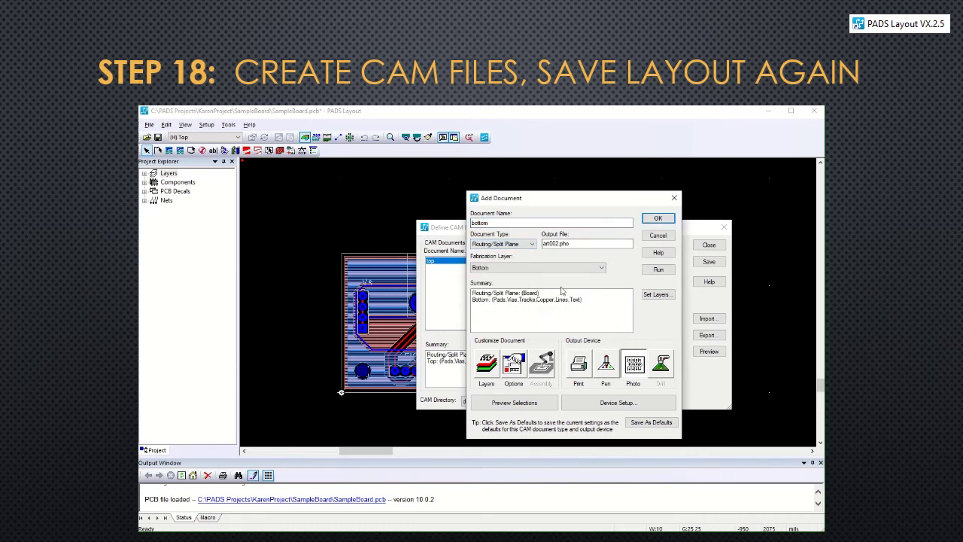
double_click(558, 243)
text(bottom)
click(652, 218)
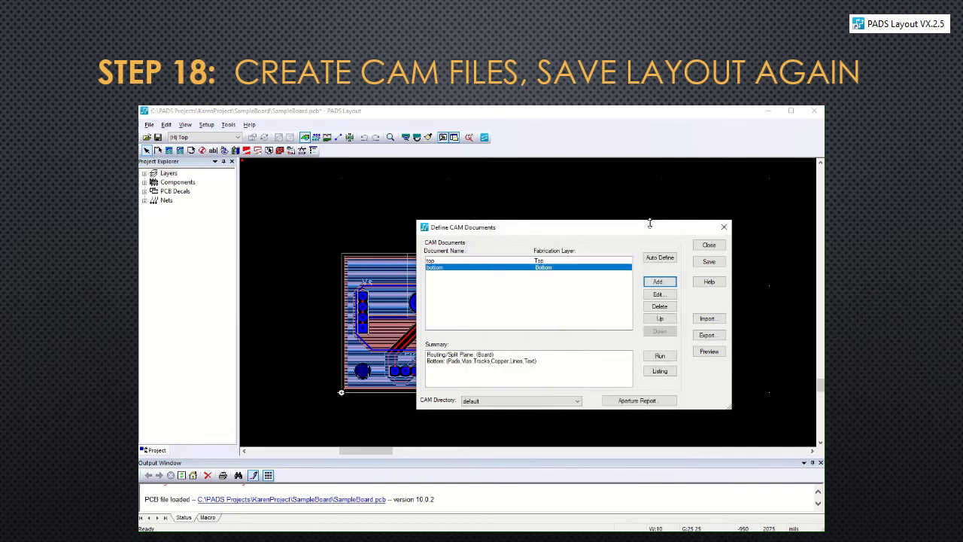
Add a Silkscreen CAM document on Silkscreen Top with output file silkscreen.pho
click(658, 283)
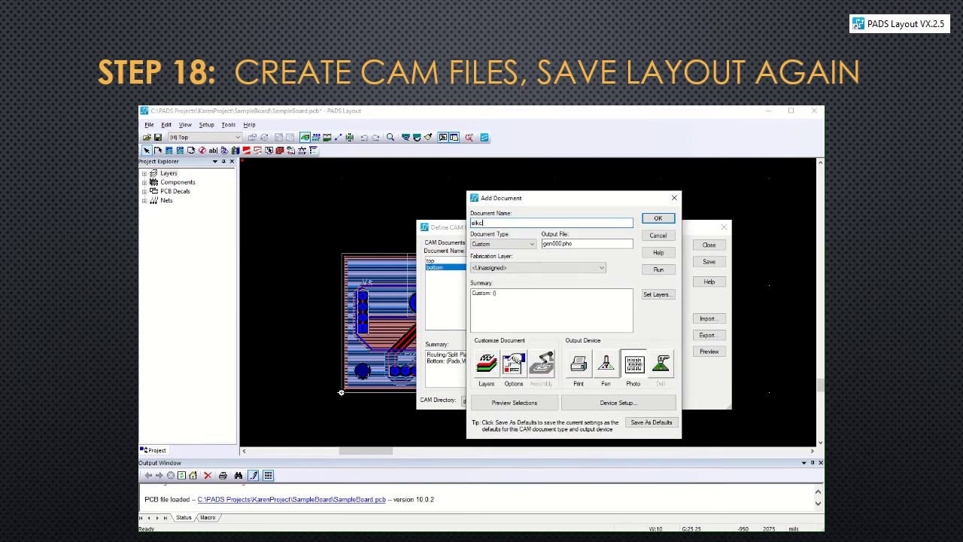
click(526, 244)
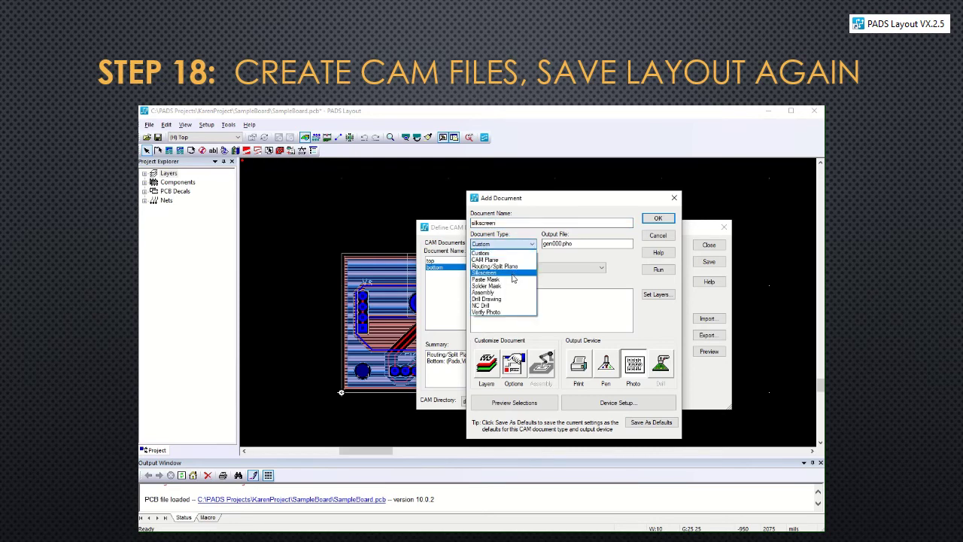
click(512, 274)
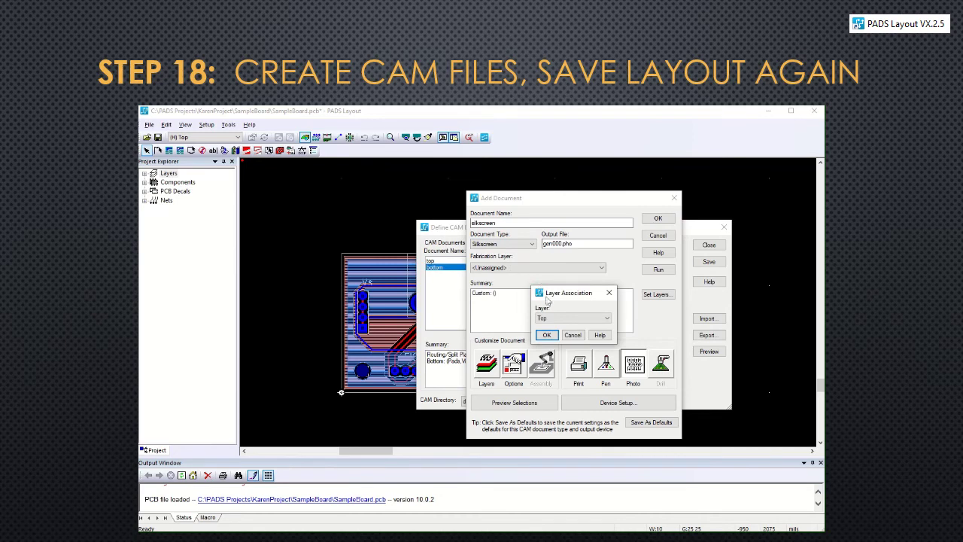
click(547, 335)
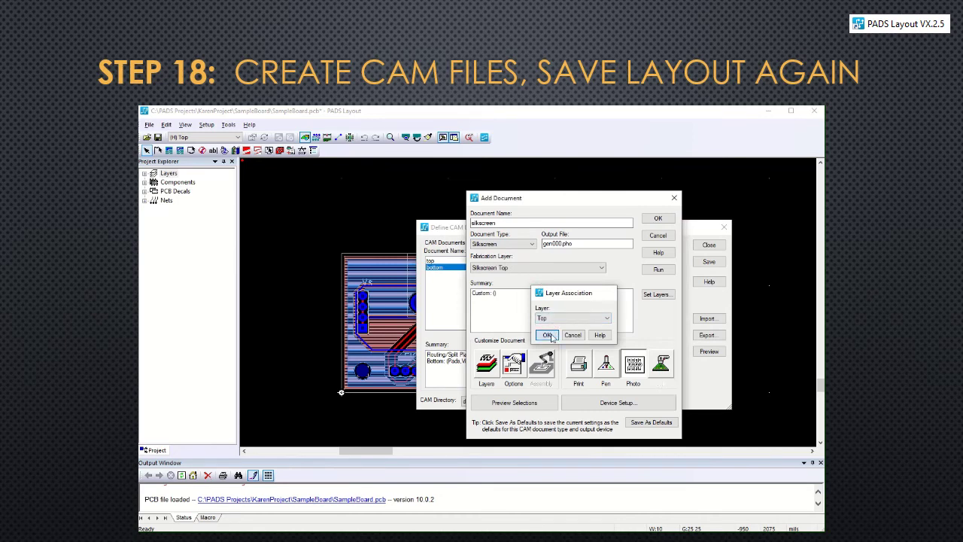
click(565, 243)
key(BackSpace)
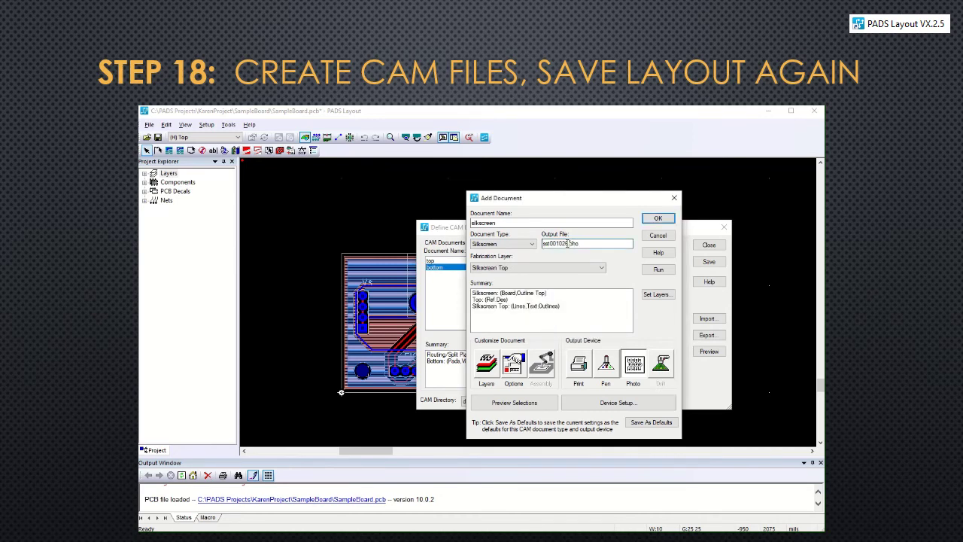
text(5)
key(shift+Home)
text(silkscre)
click(657, 218)
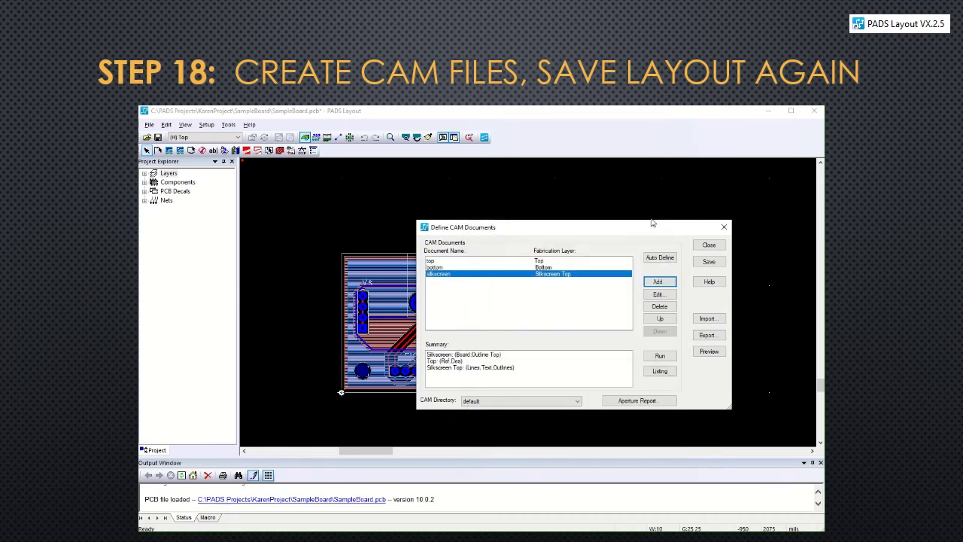
Add a Custom CAM document 'outline' containing only the Board Outline, writing outline.pho
click(655, 281)
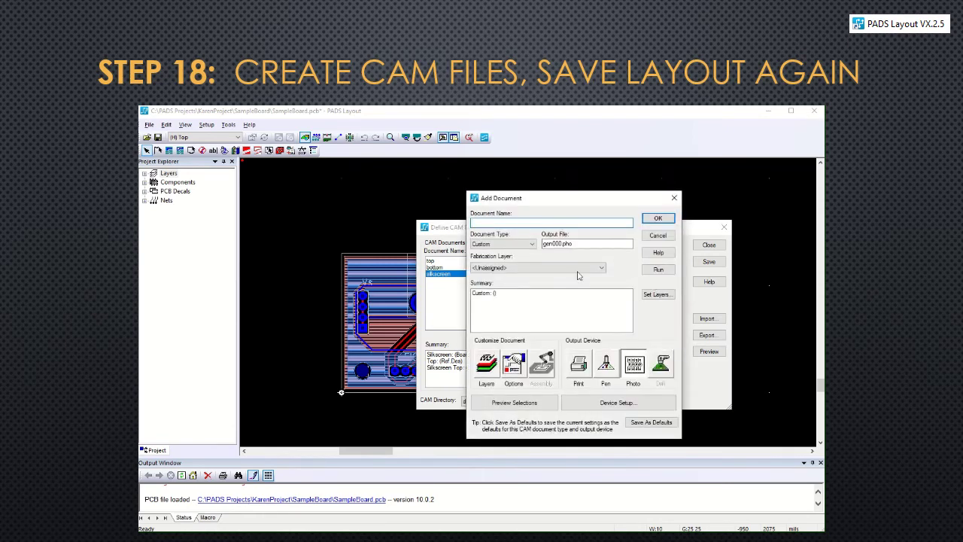
text(outline)
click(532, 243)
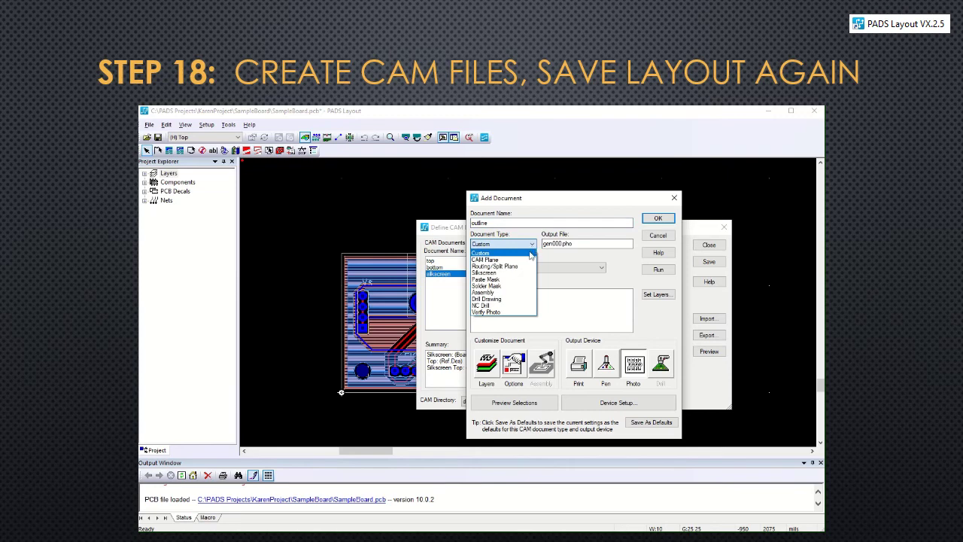
click(530, 253)
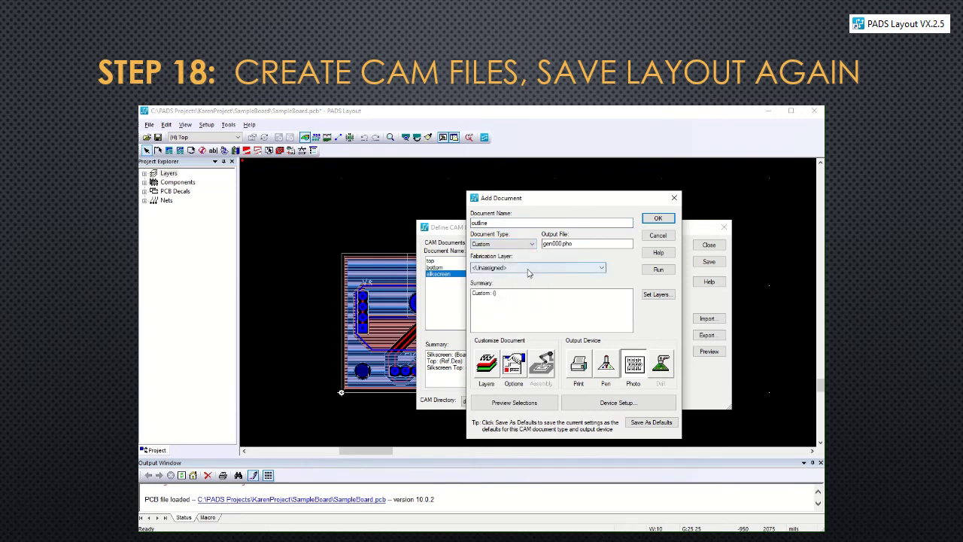
click(529, 268)
click(527, 269)
click(486, 373)
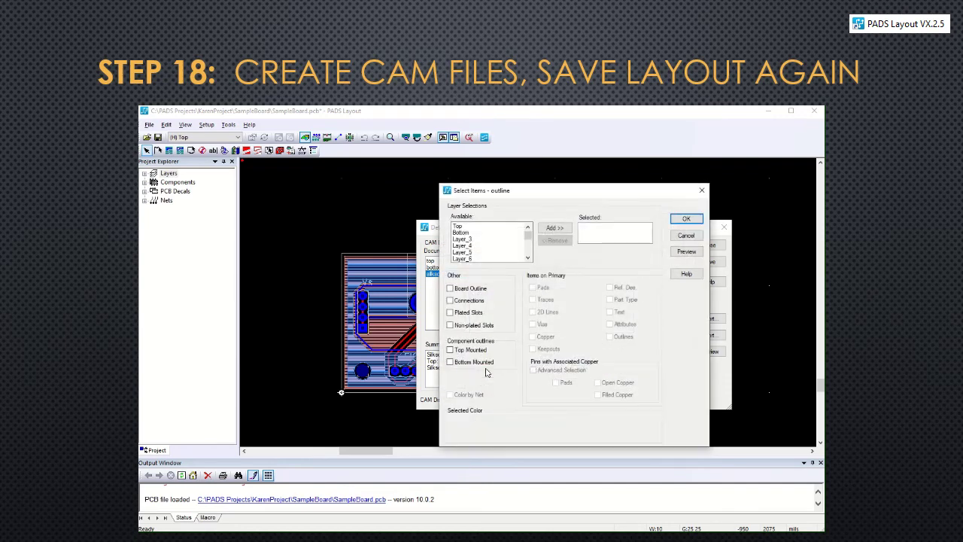
click(466, 288)
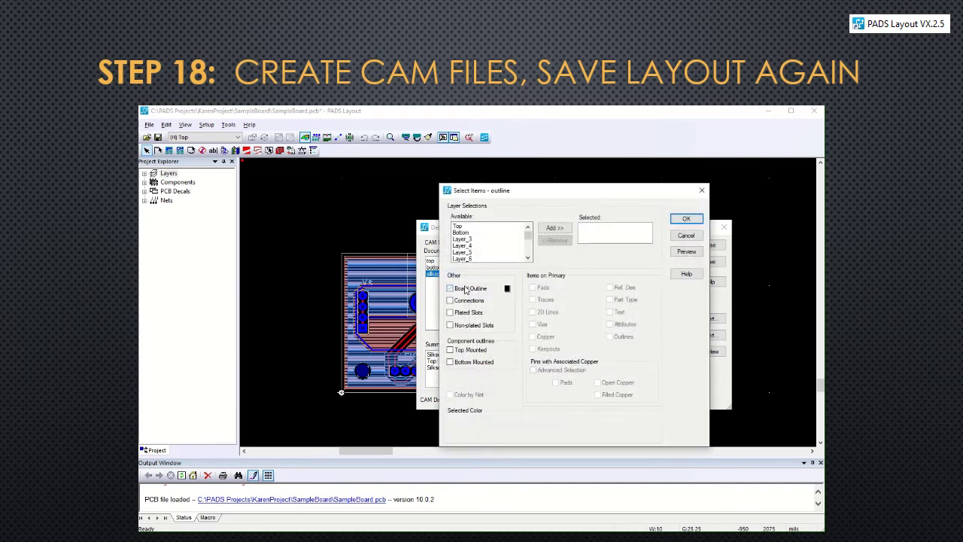
click(685, 220)
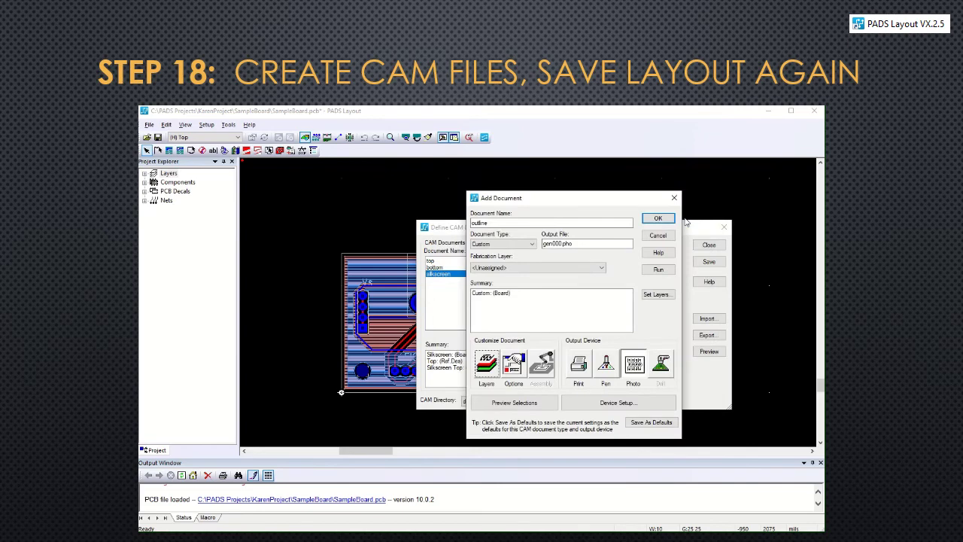
click(563, 243)
double_click(562, 243)
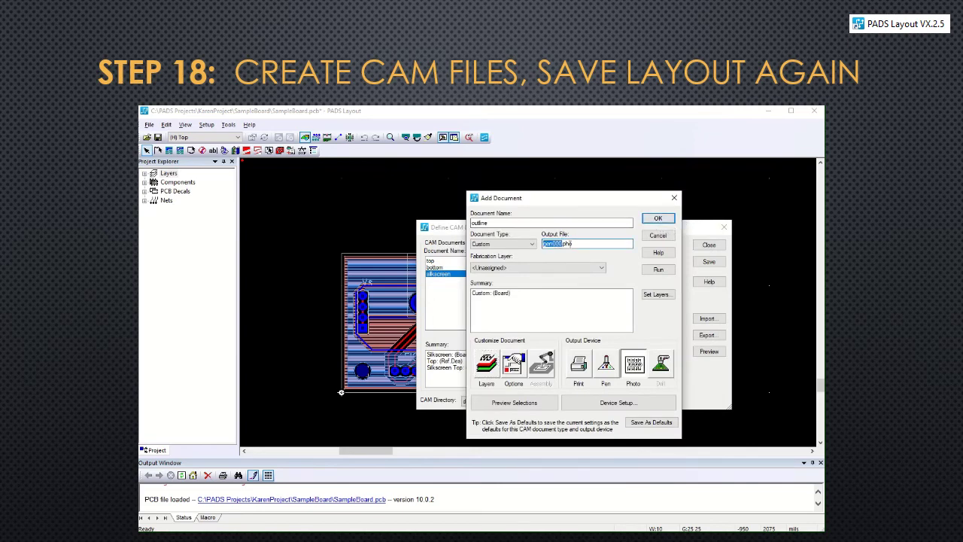
text(outline)
click(658, 219)
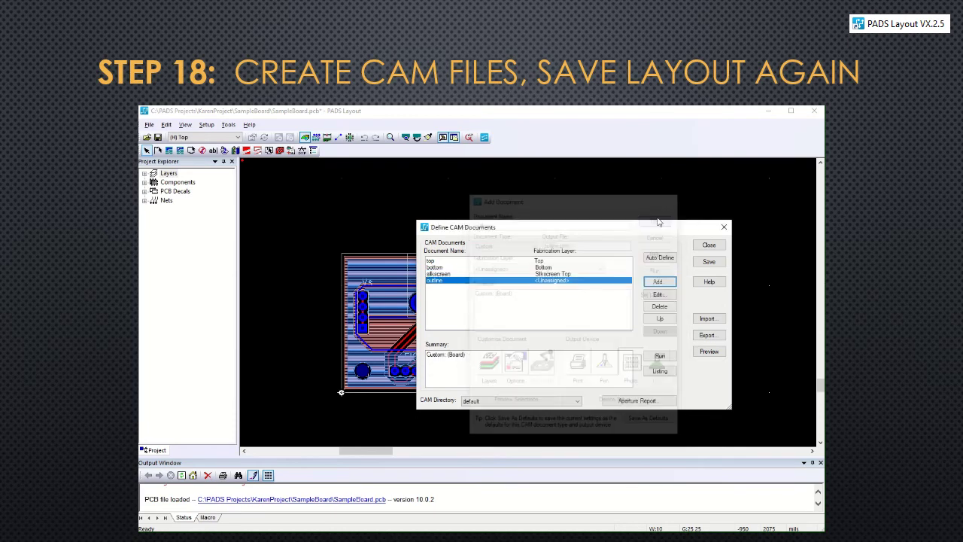
Add an NC Drill CAM document 'drill' writing drl001.drl, then select all five documents
click(657, 282)
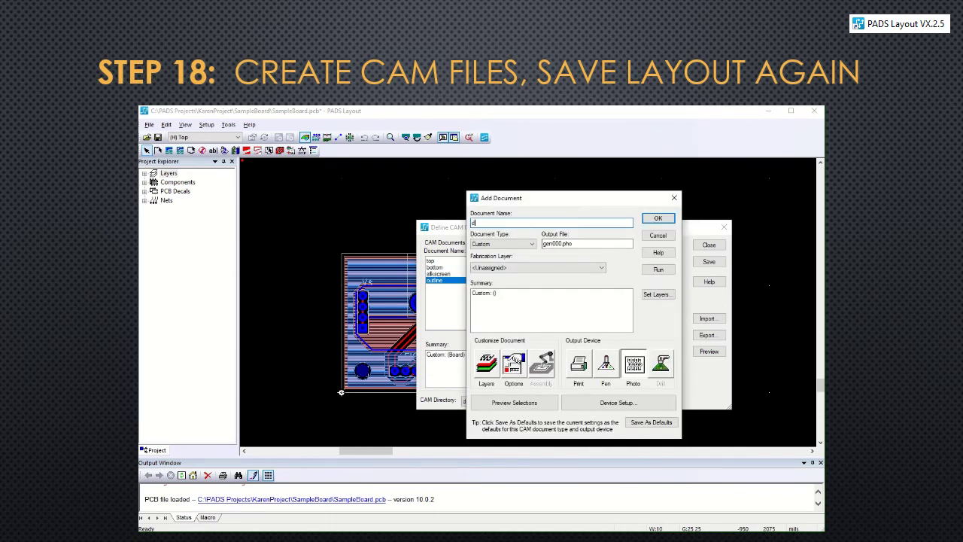
click(525, 244)
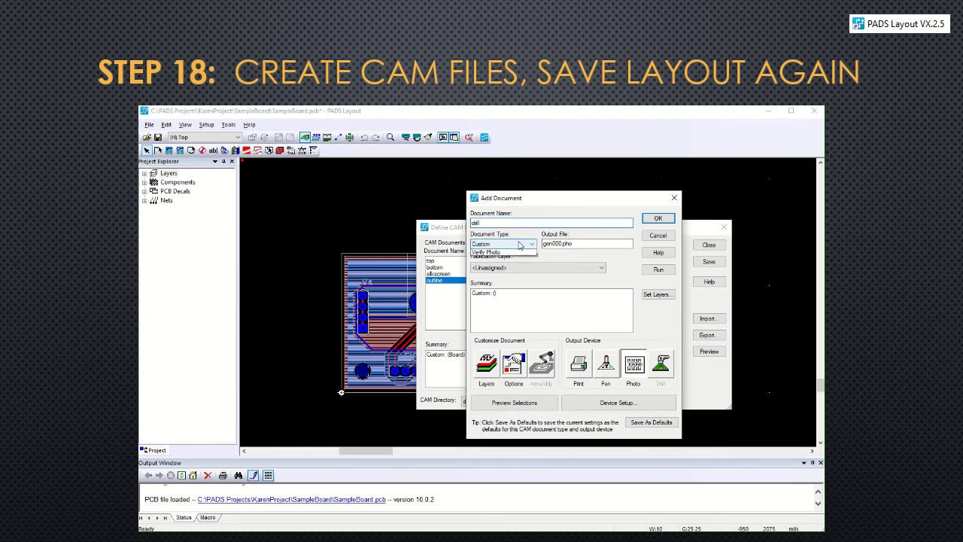
click(504, 305)
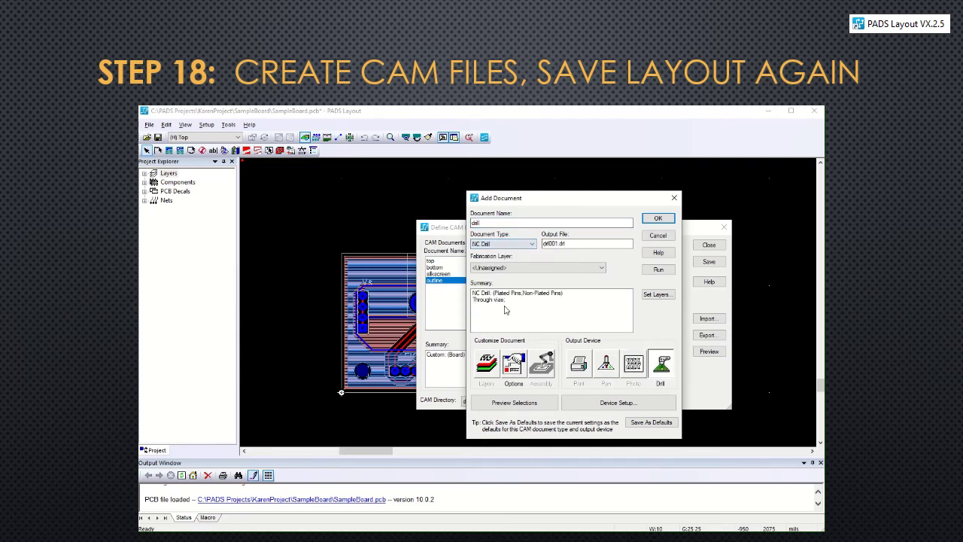
click(558, 243)
key(shift+Home)
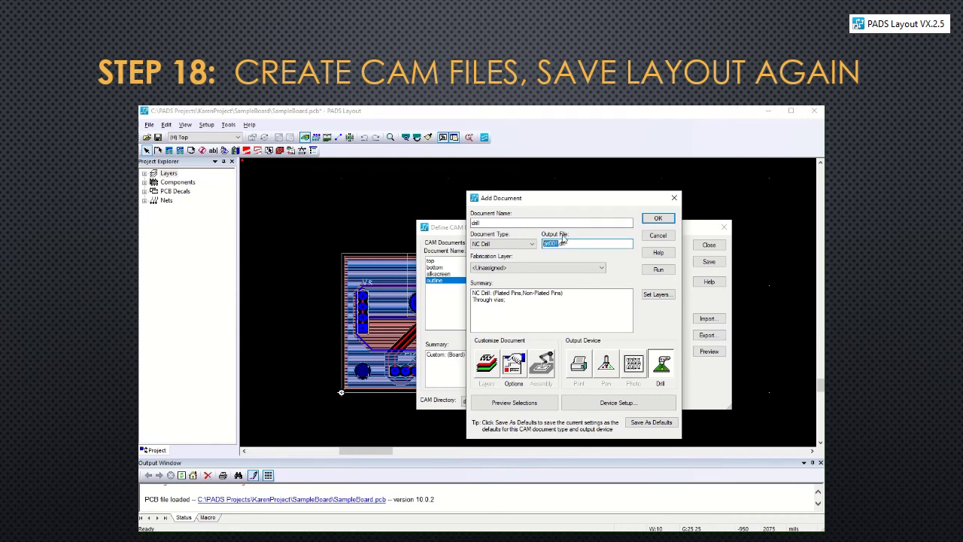
click(579, 247)
click(661, 219)
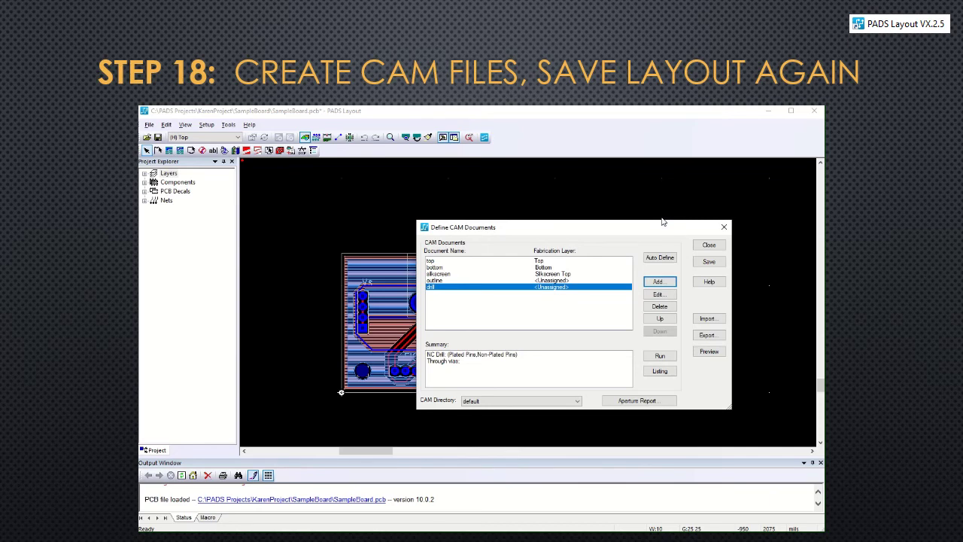
drag(548, 289, 549, 260)
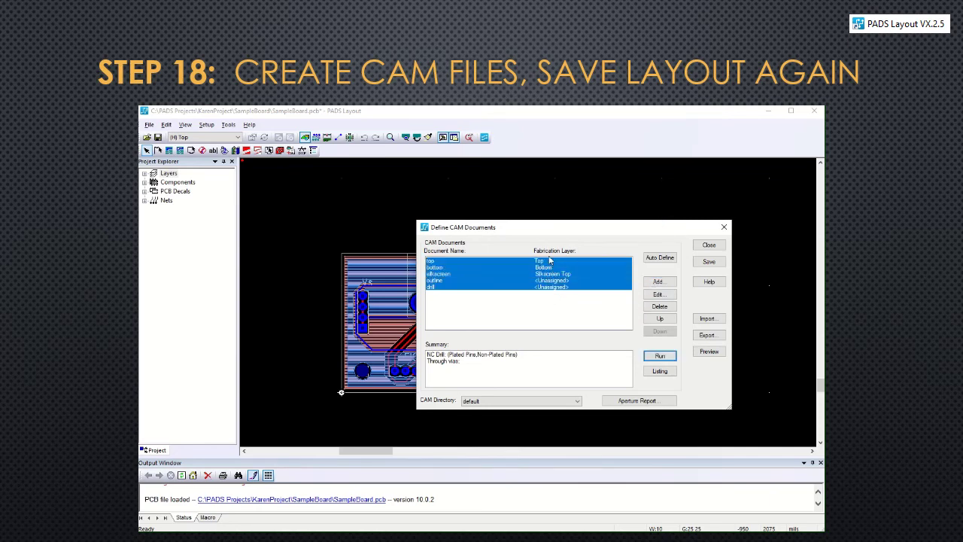
Set the CAM output directory to a newly created SampleBoard folder
click(531, 401)
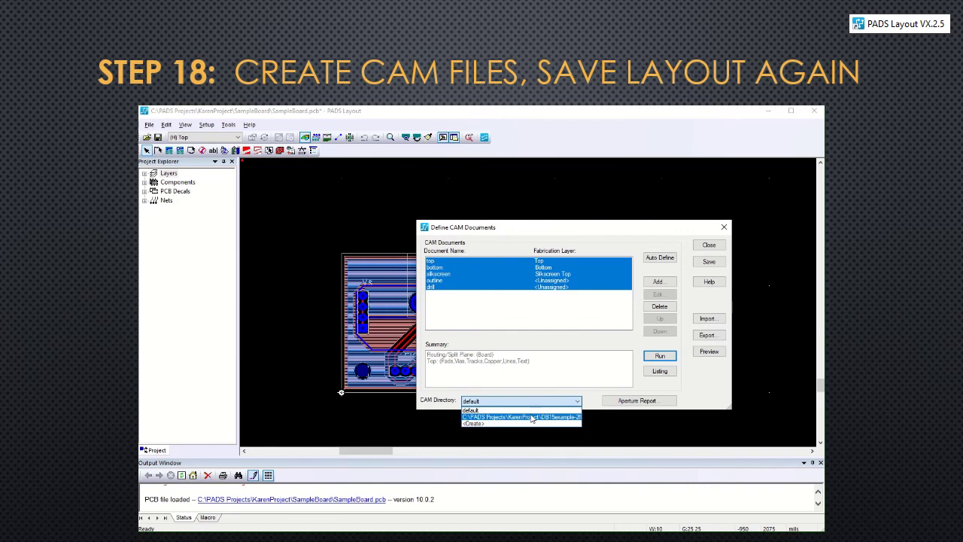
click(532, 423)
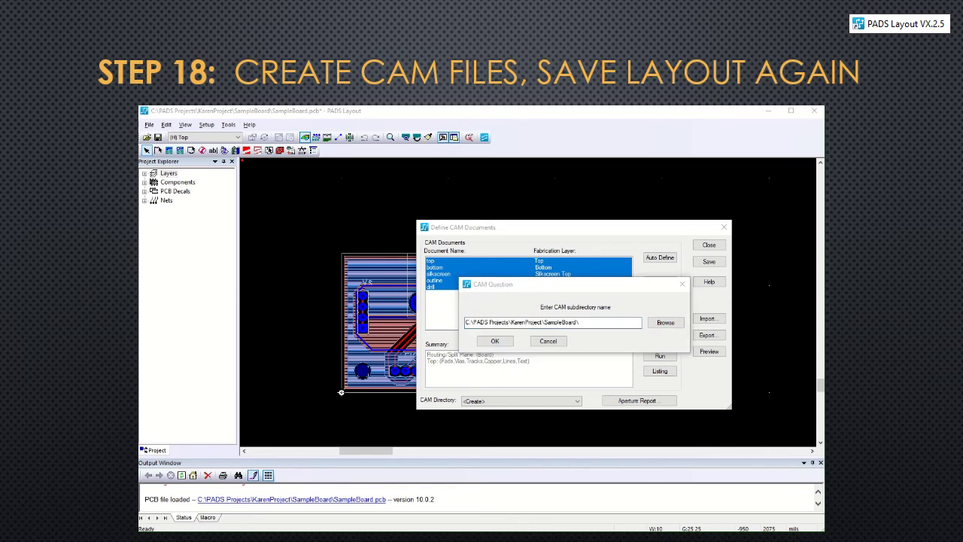
click(495, 342)
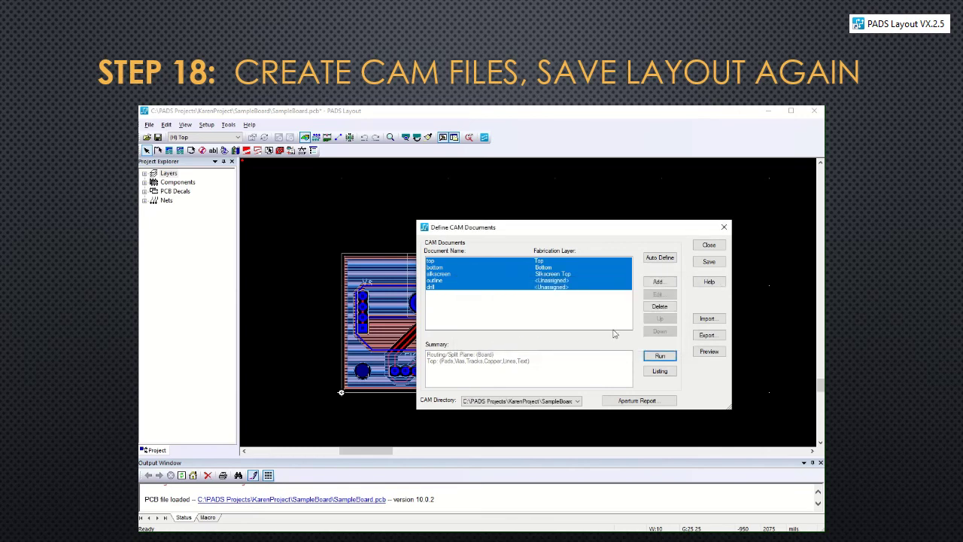
Generate all five CAM outputs, then close the CAM setup and save the changes
click(660, 356)
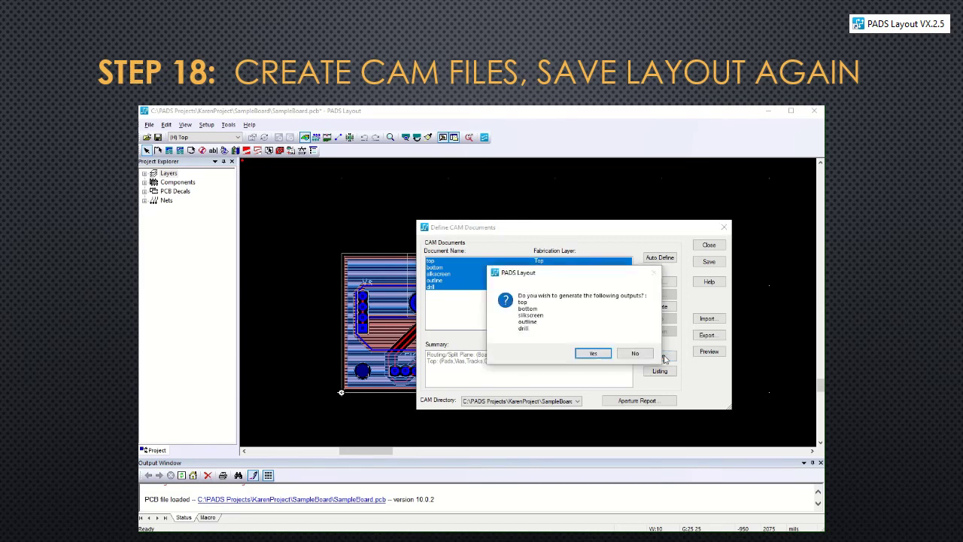
click(593, 353)
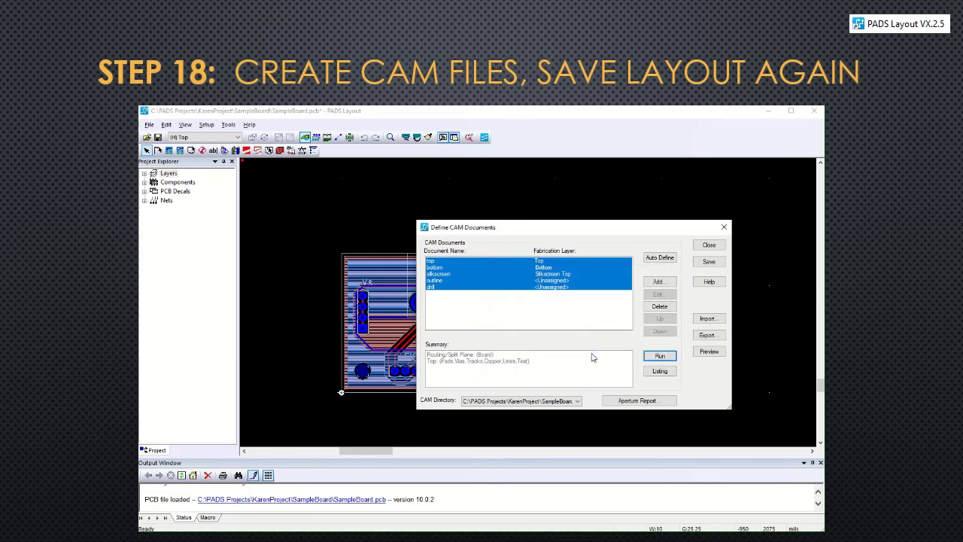
click(707, 246)
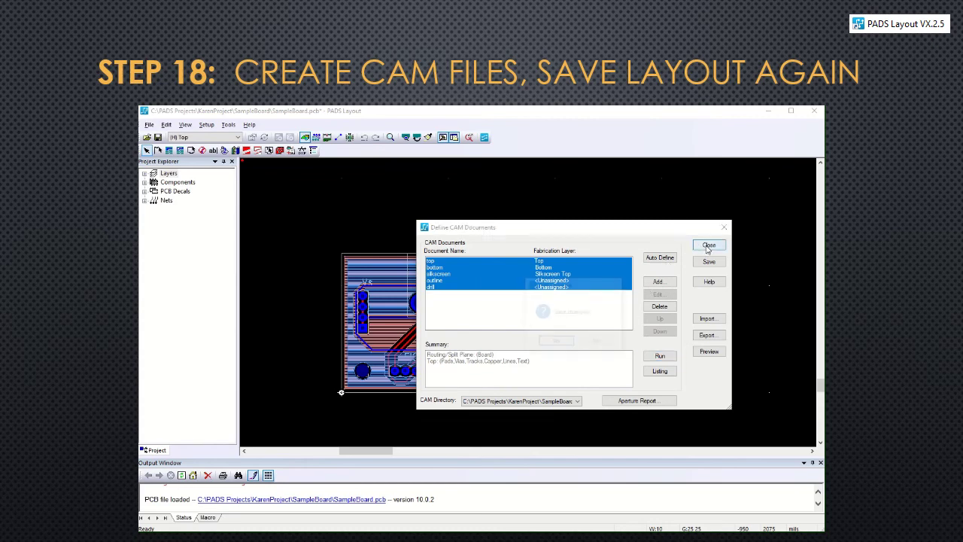
click(556, 342)
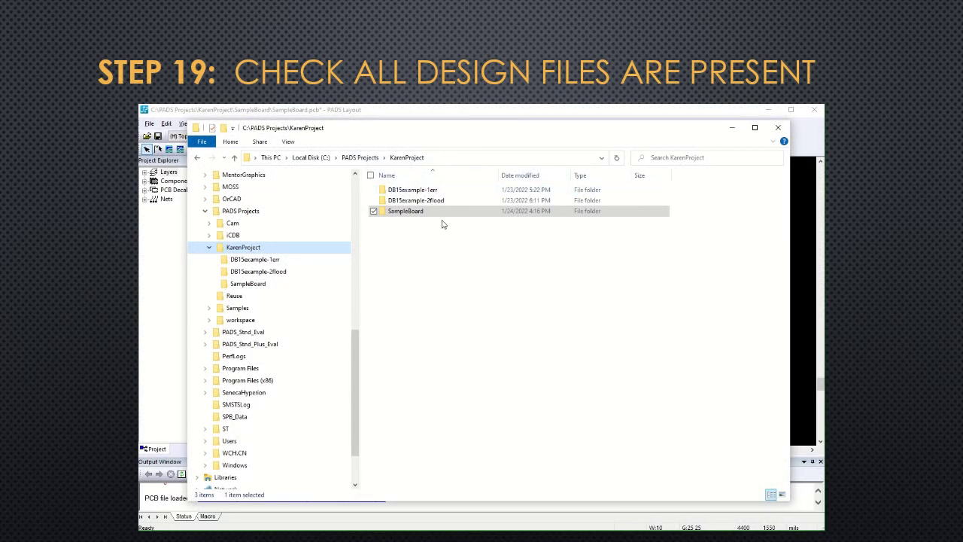
In the SampleBoard folder, confirm bottom.pho, drl001.drl, outline.pho, SampleBoard.pcb, silkscreen.pho and top.pho exist
double_click(414, 213)
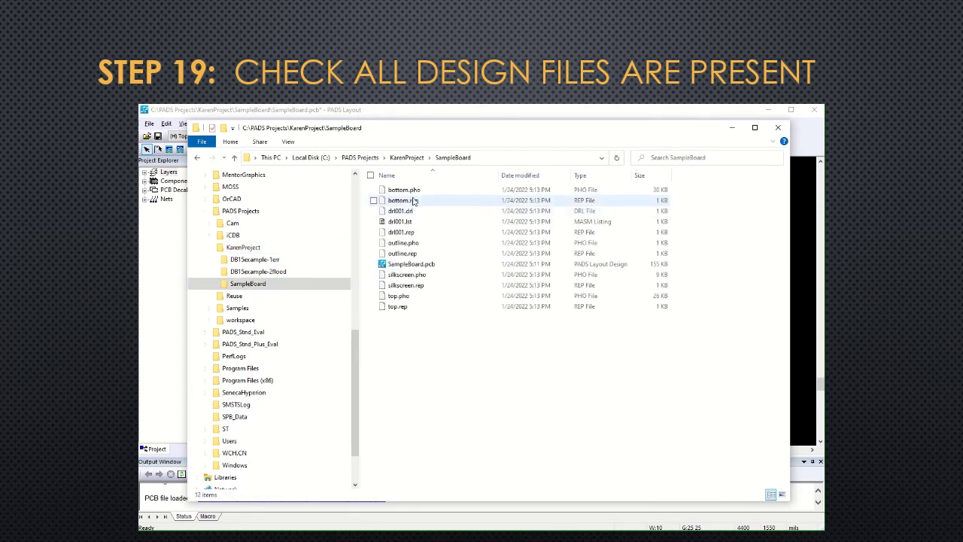
click(414, 193)
click(410, 210)
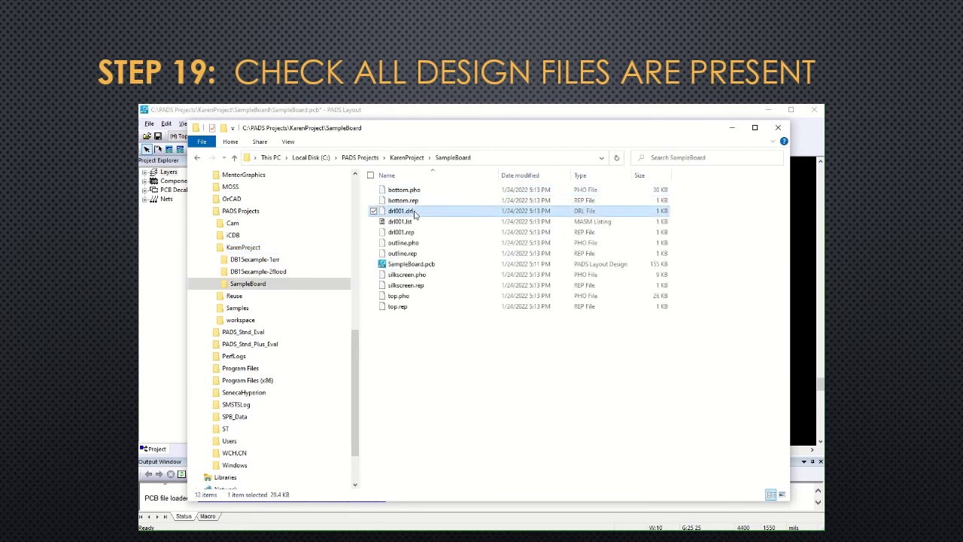
click(422, 244)
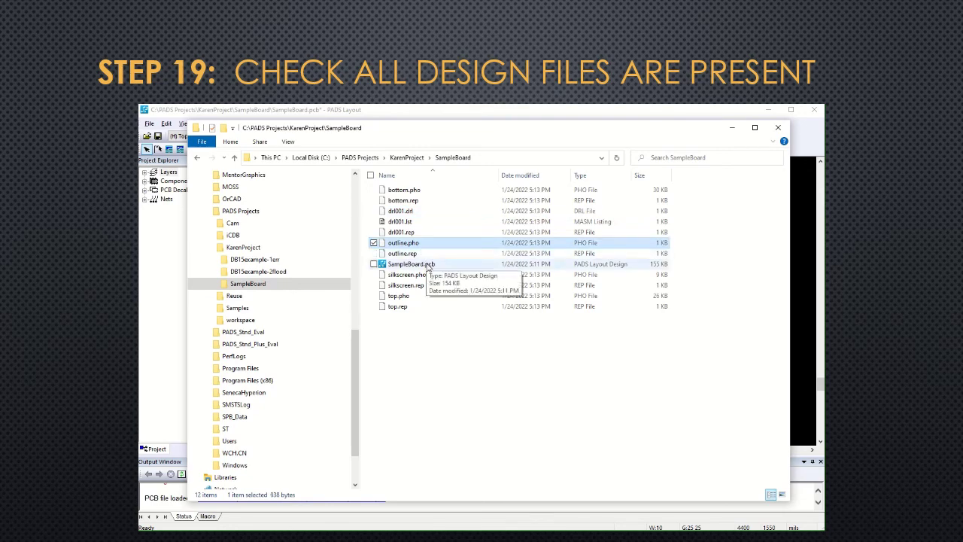
click(428, 265)
click(427, 275)
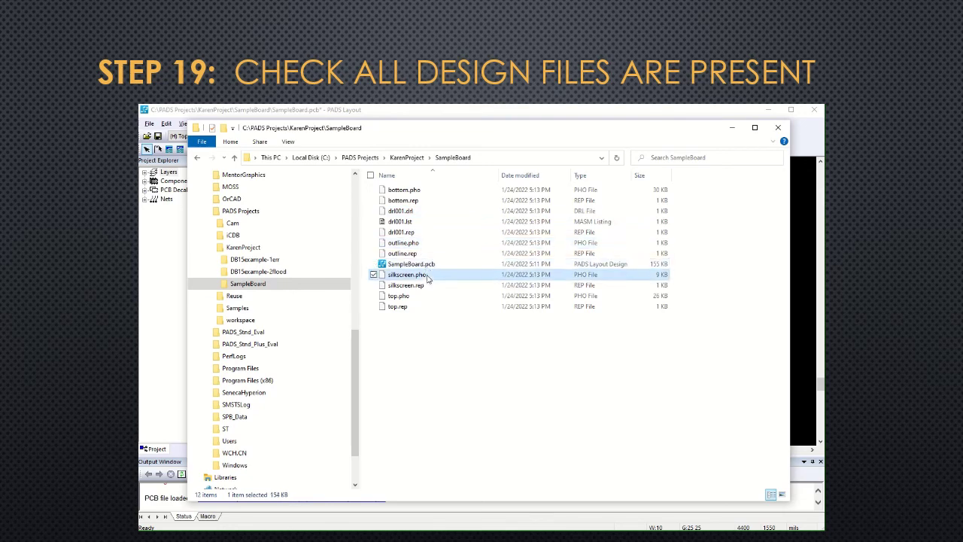
click(423, 296)
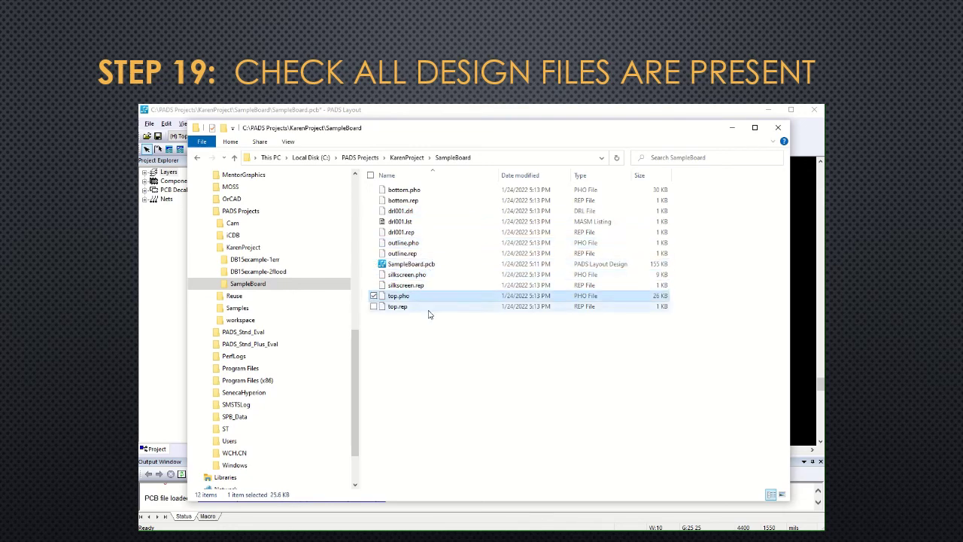
click(430, 325)
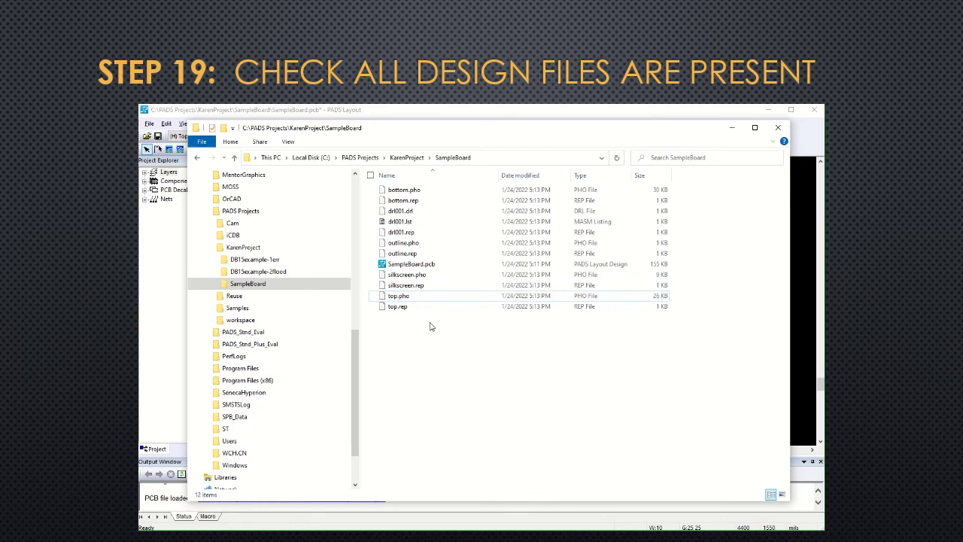